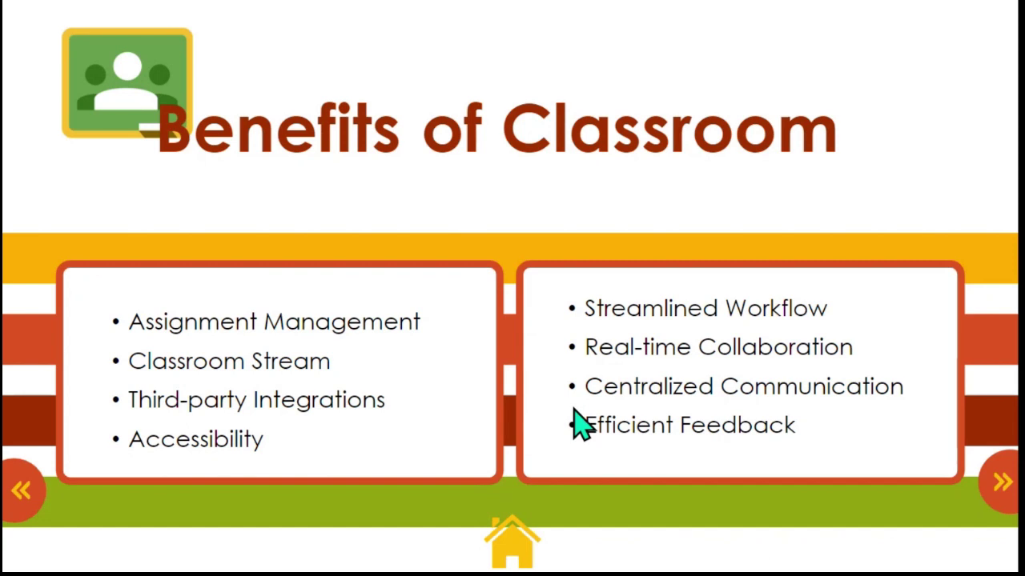
Look through the full list of Google apps from a new browser tab
left_click(633, 413)
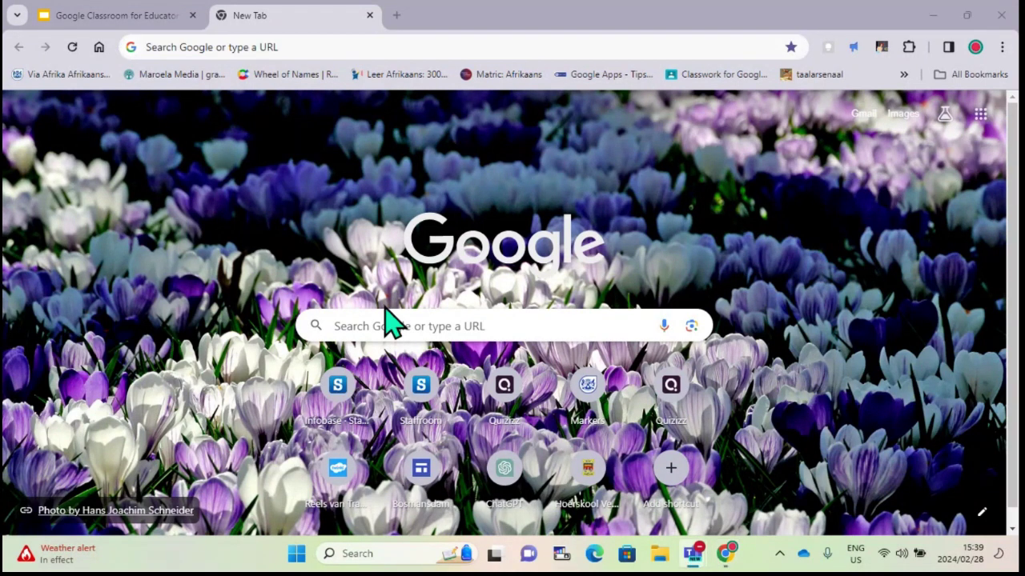
left_click(982, 119)
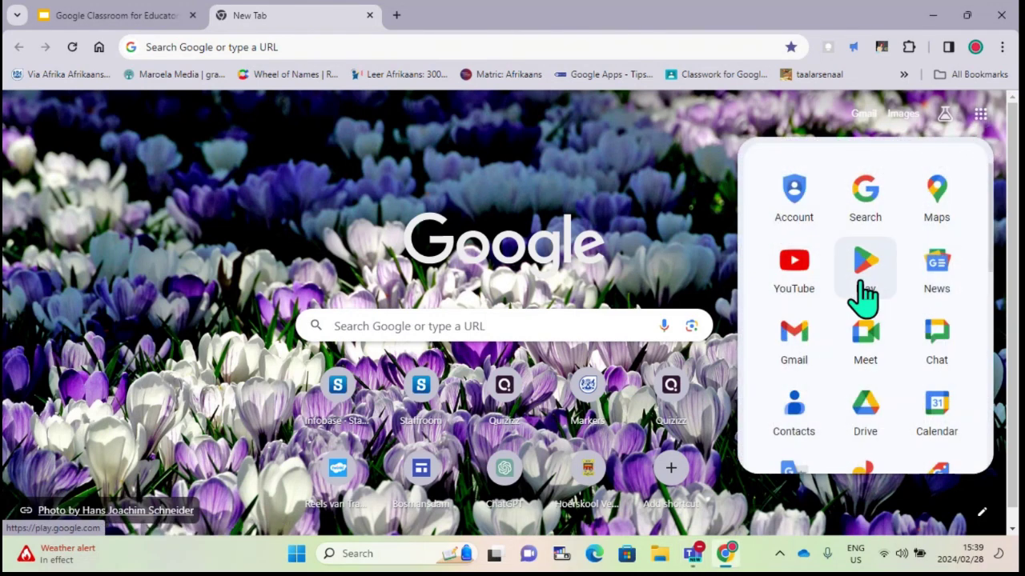
scroll(865, 276, "down", 1)
scroll(864, 298, "down", 2)
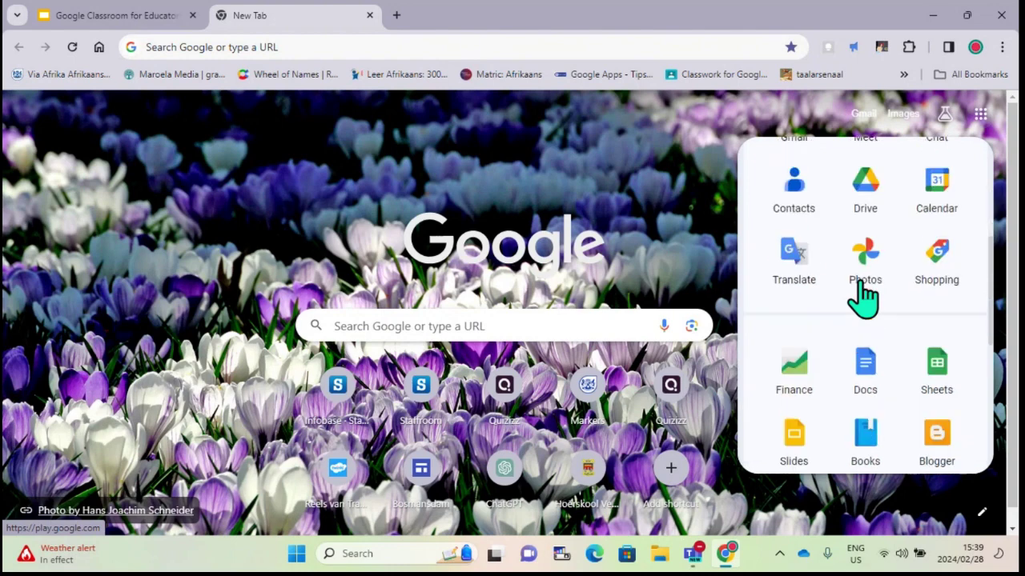
scroll(863, 295, "down", 4)
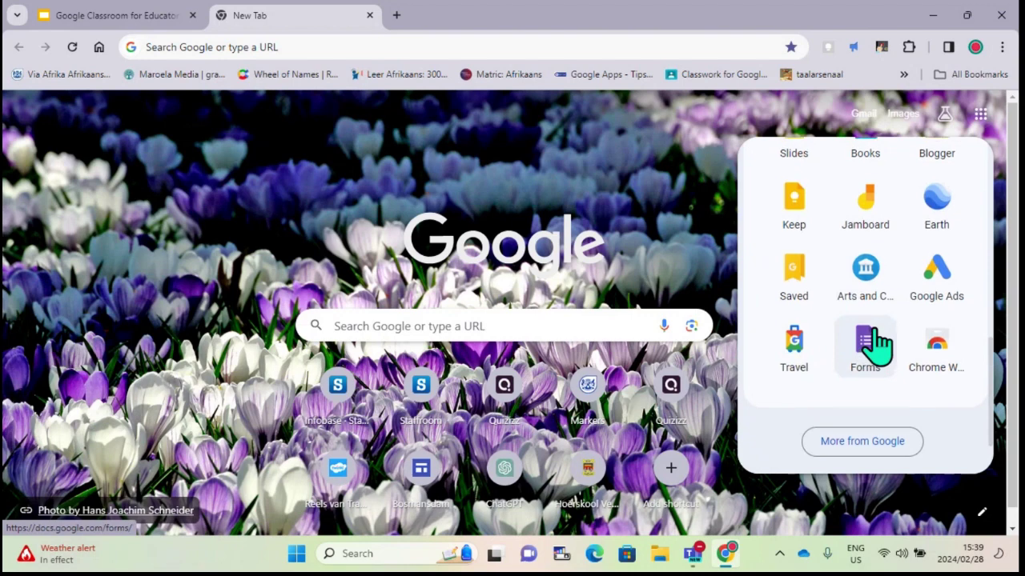
scroll(877, 343, "up", 6)
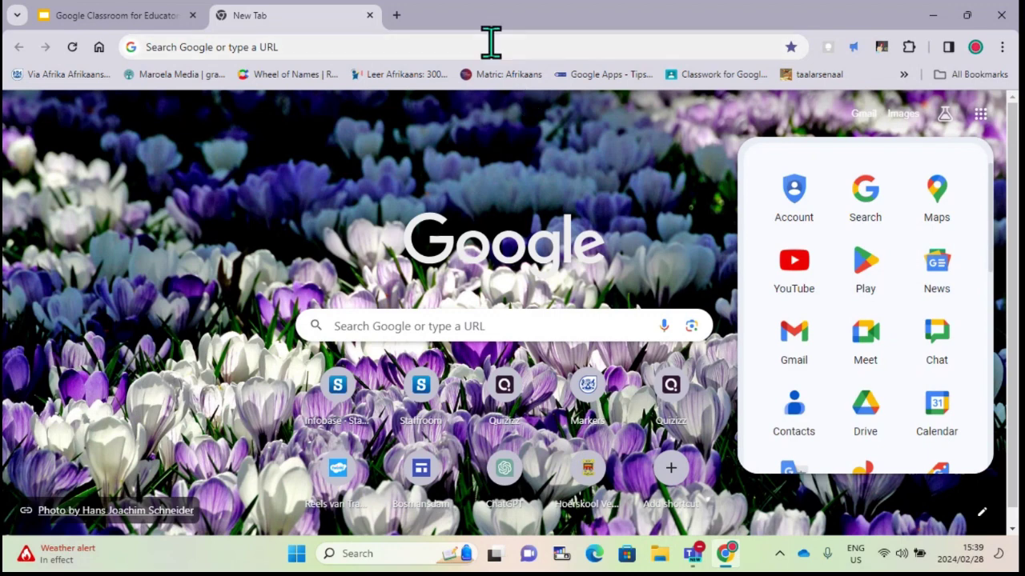
Search the web for google classroom
left_click(433, 47)
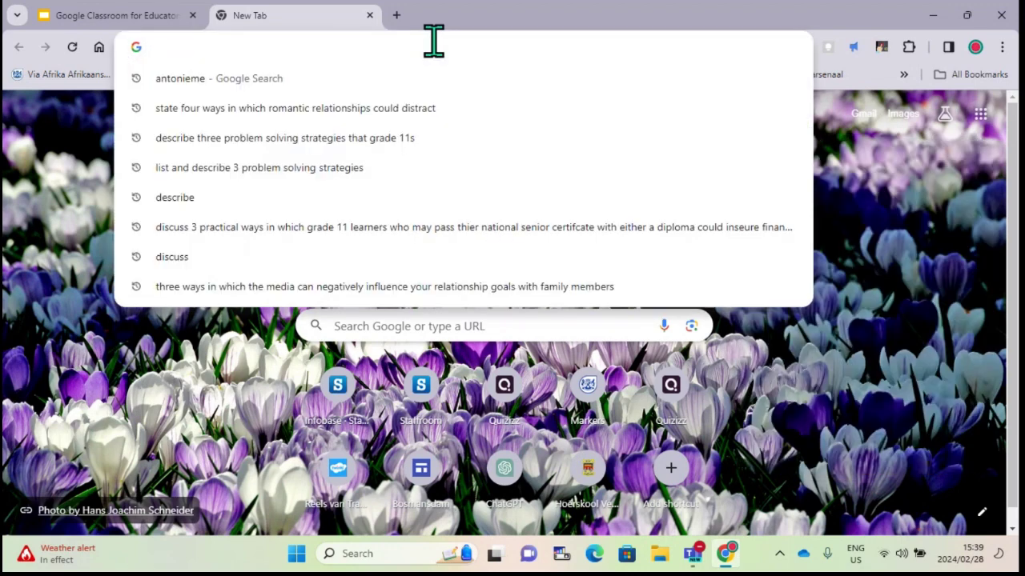
type("google")
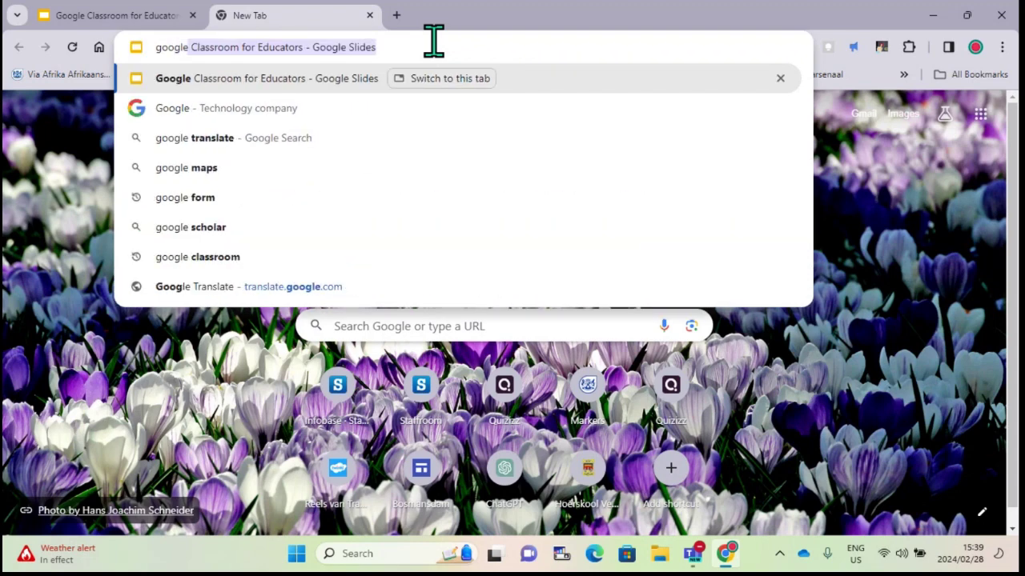
type(" class")
key("Return")
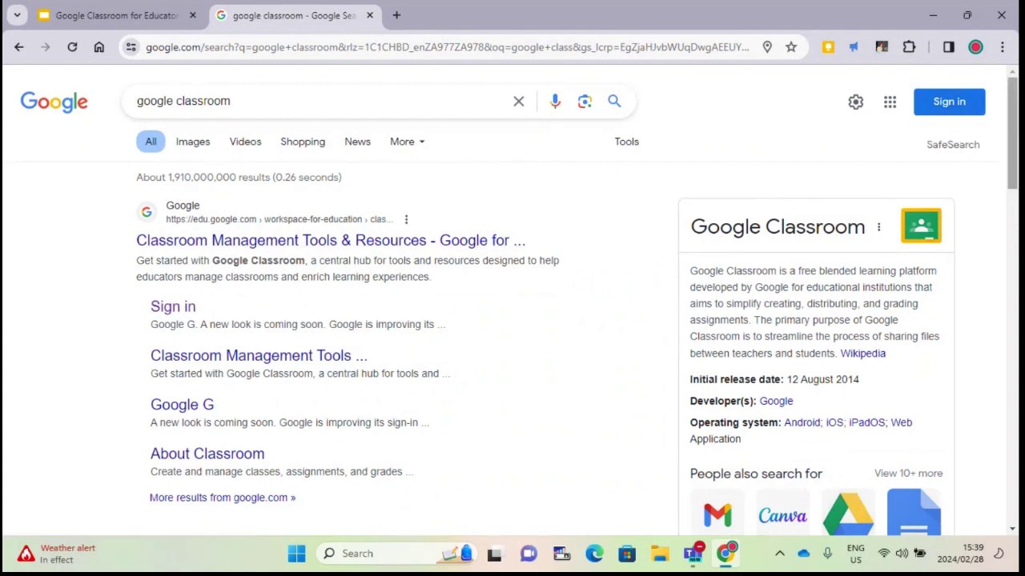
Open the Google Classroom Login site from the search results and follow its login link to Classroom
left_click(967, 106)
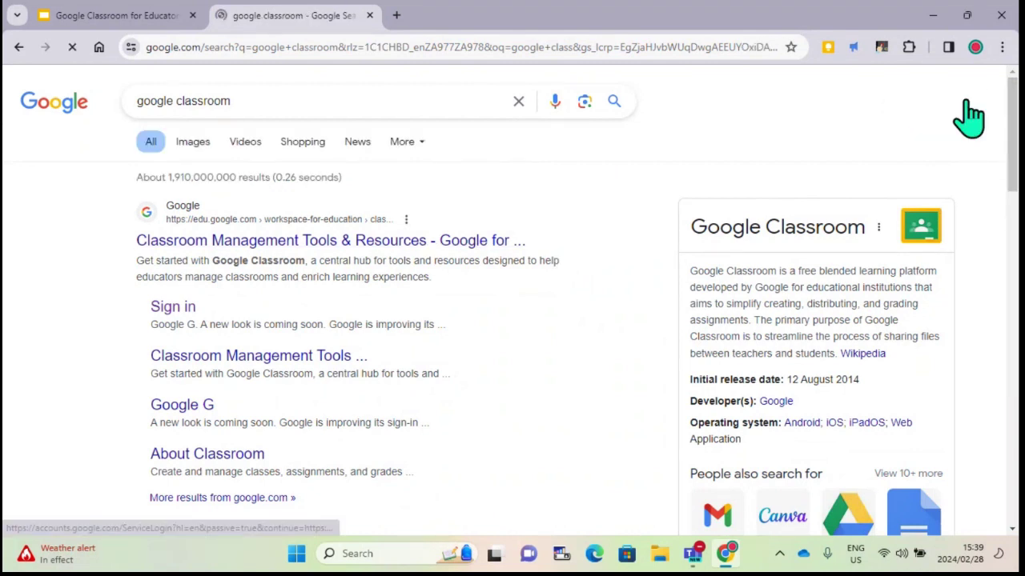
scroll(585, 192, "down", 3)
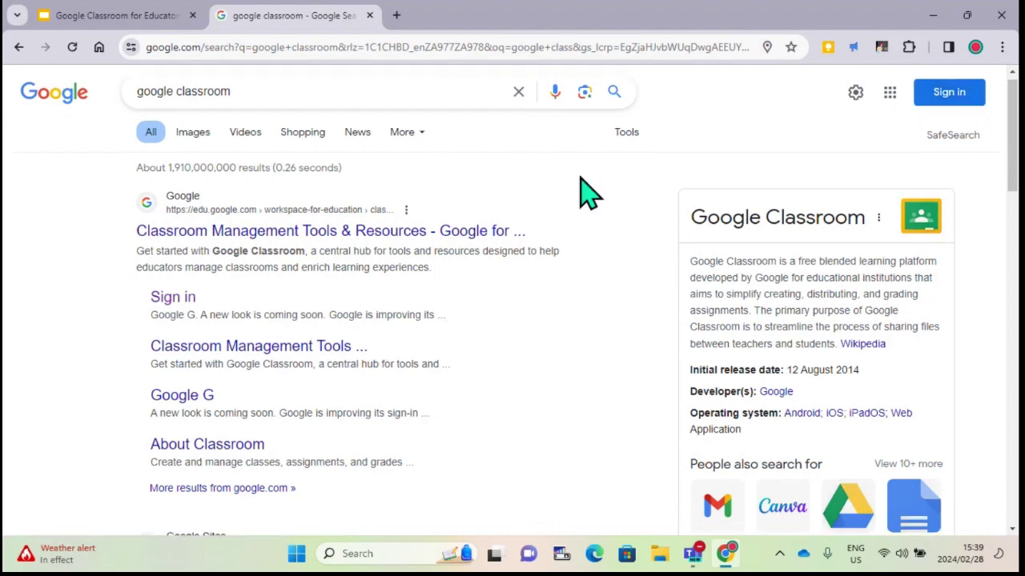
left_click(253, 358)
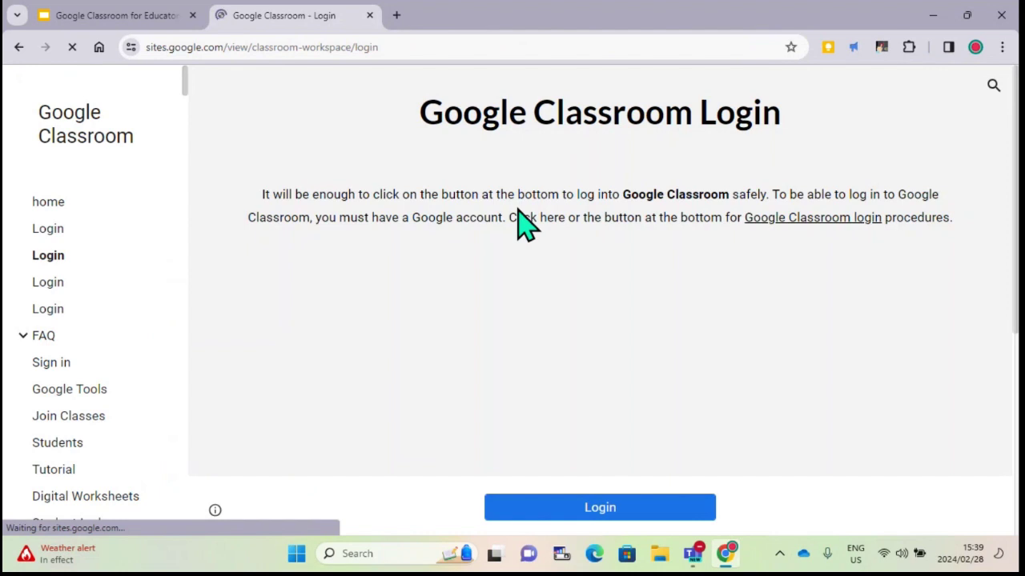
scroll(522, 224, "down", 1)
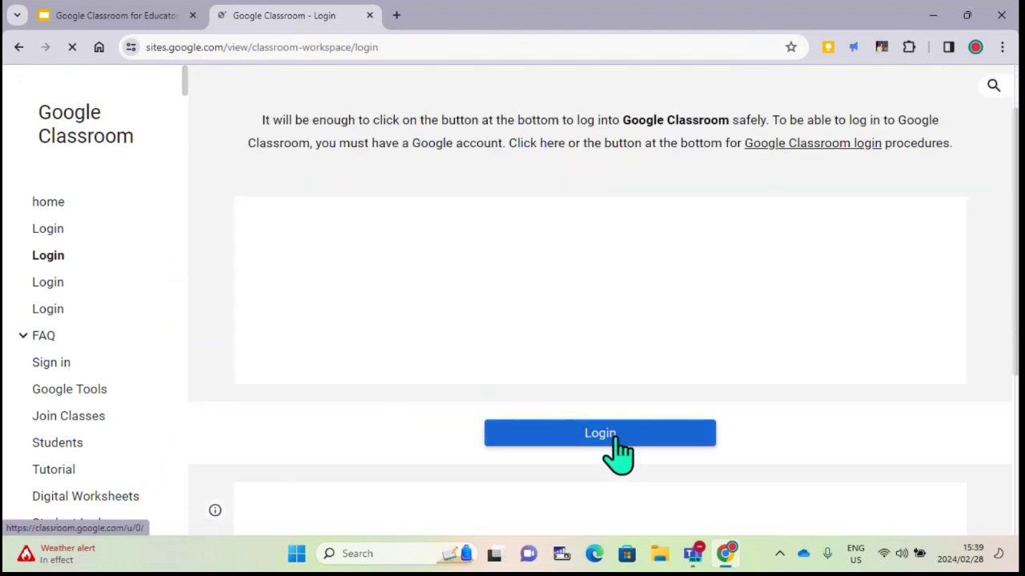
left_click(616, 436)
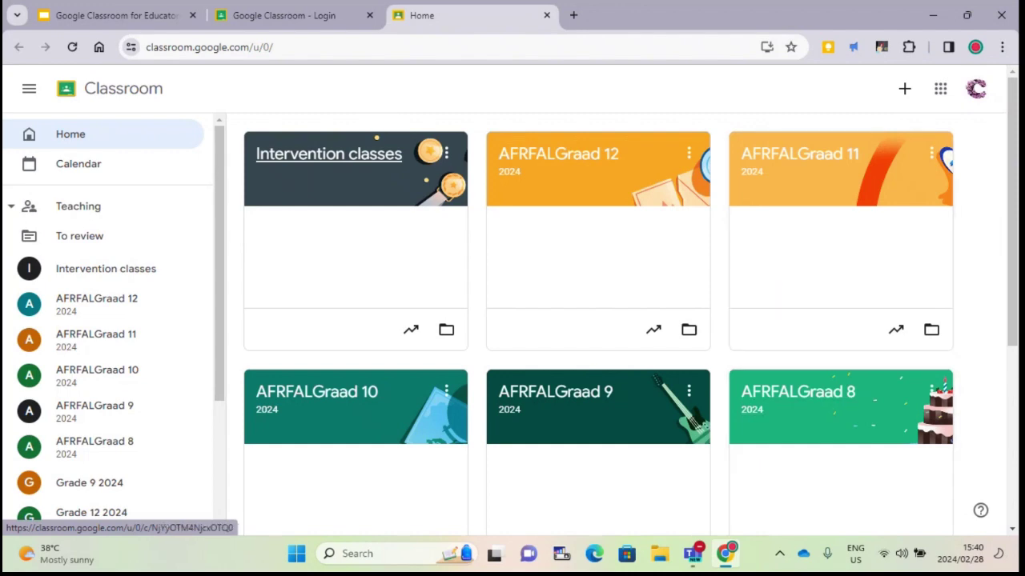
Look over the class cards, open Intervention classes and review the posts in its stream
scroll(993, 326, "down", 3)
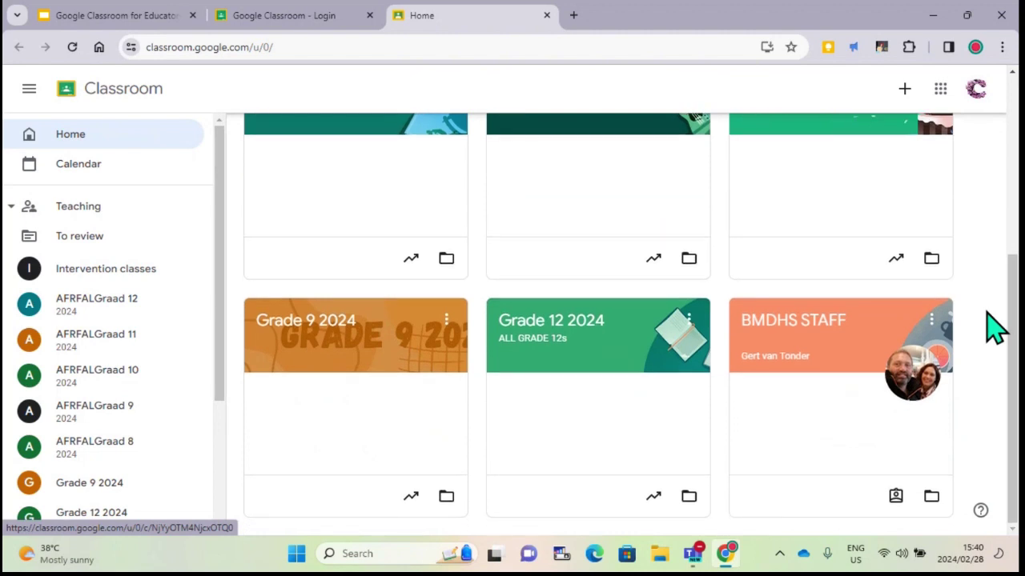
scroll(992, 326, "up", 1)
scroll(992, 326, "up", 3)
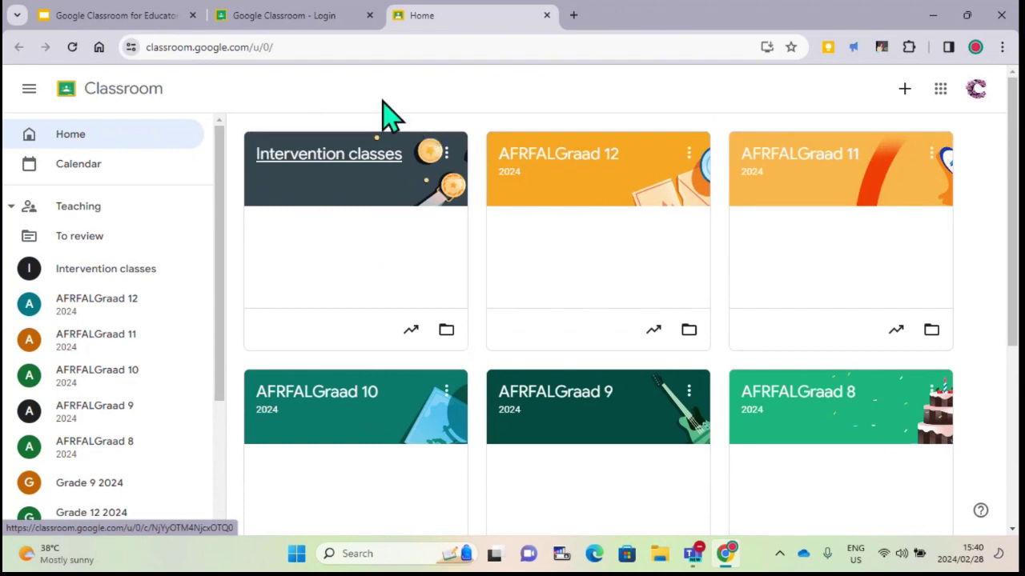
left_click(382, 160)
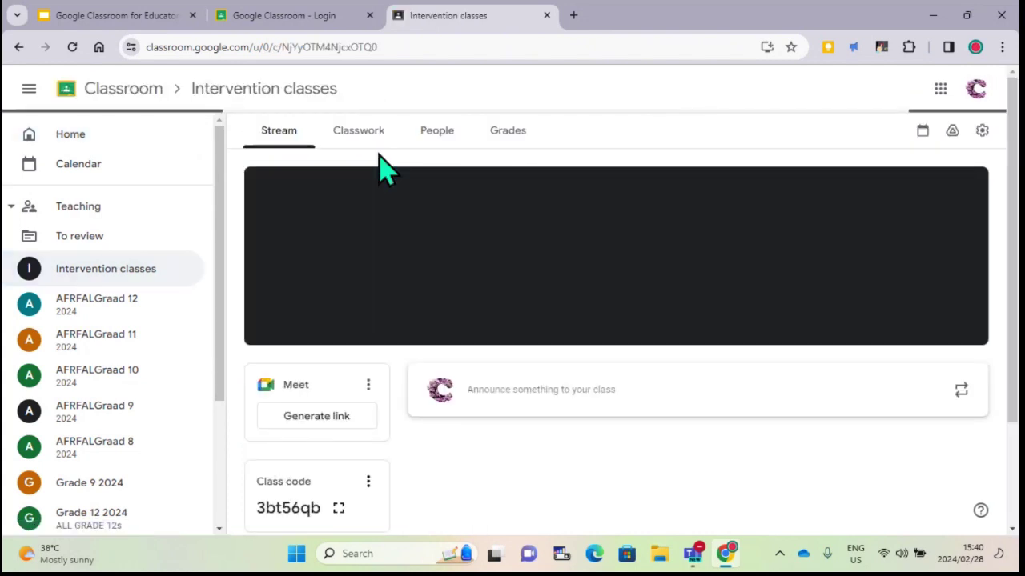
scroll(737, 352, "down", 1)
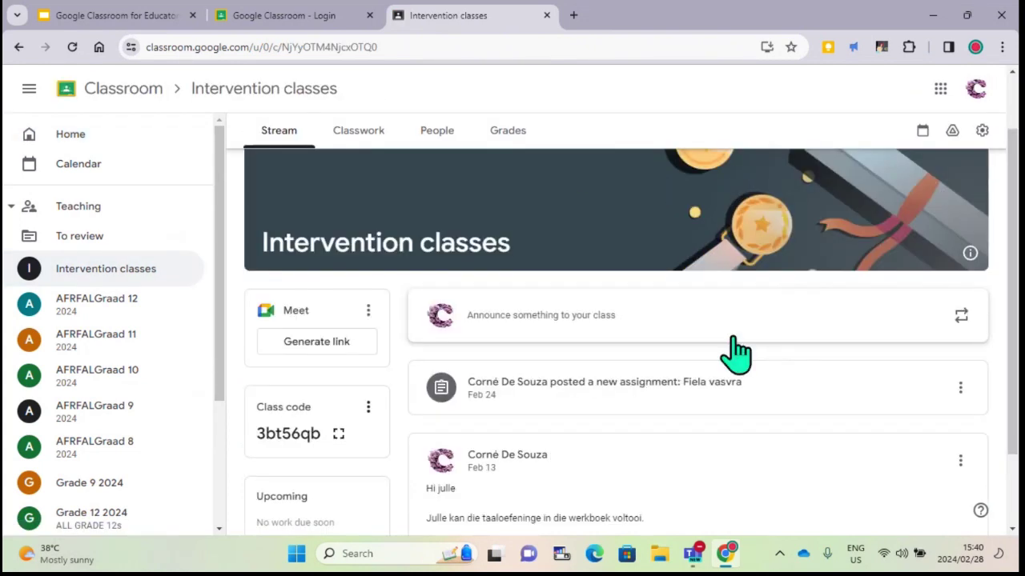
scroll(738, 391, "down", 1)
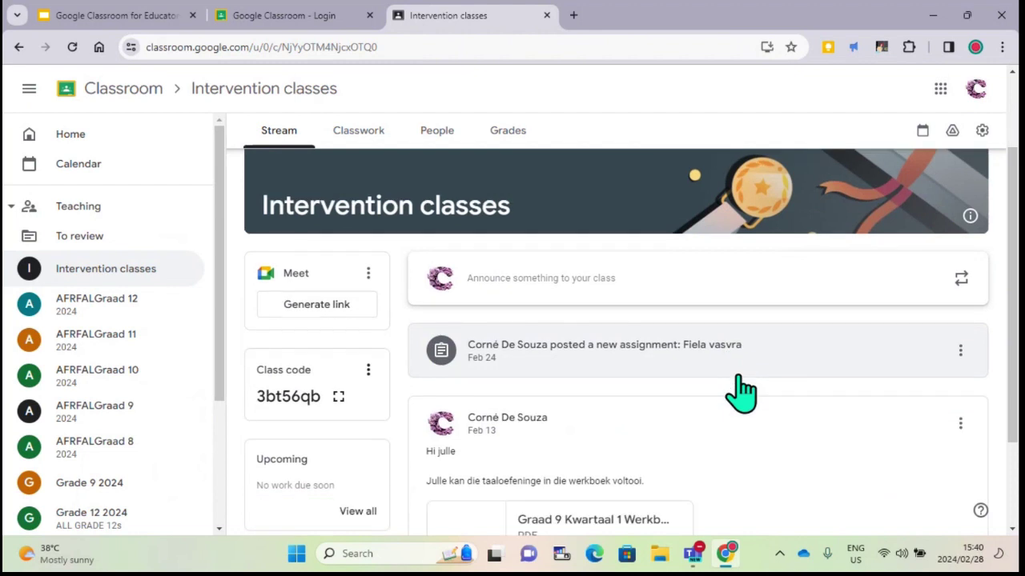
scroll(741, 393, "down", 2)
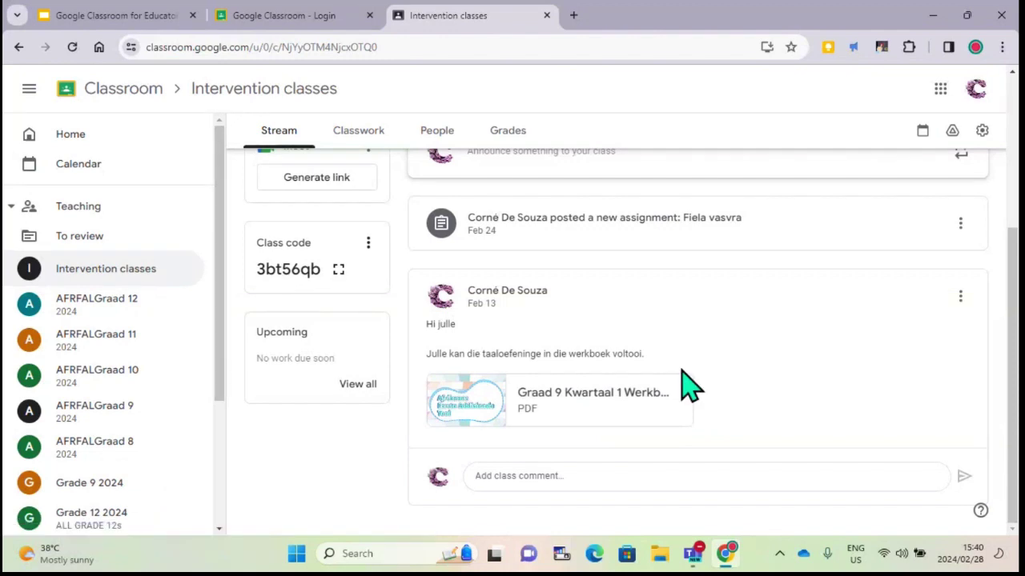
scroll(682, 370, "up", 1)
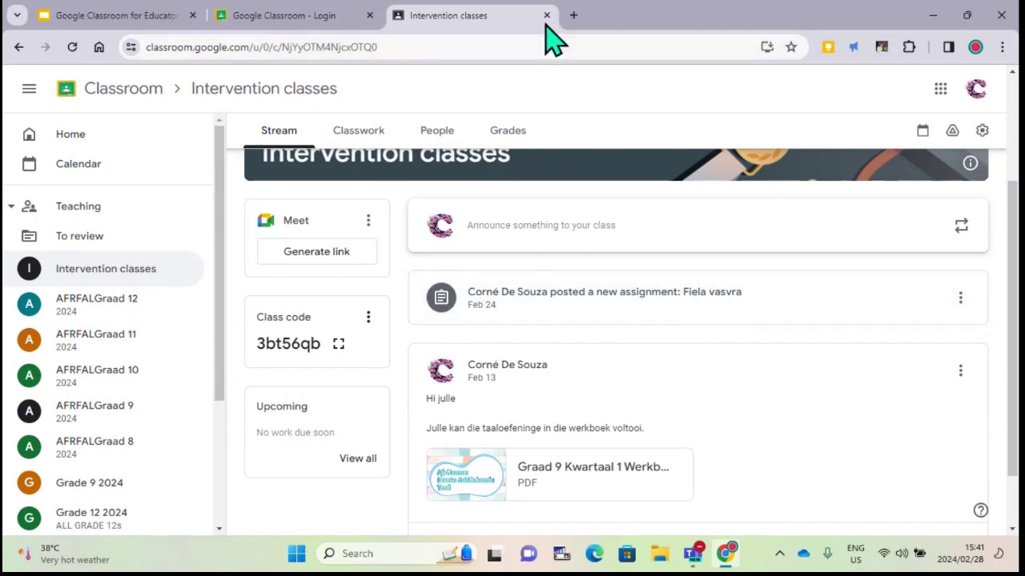
Close the Intervention classes page and reopen the Classroom home page through the login site
double_click(721, 24)
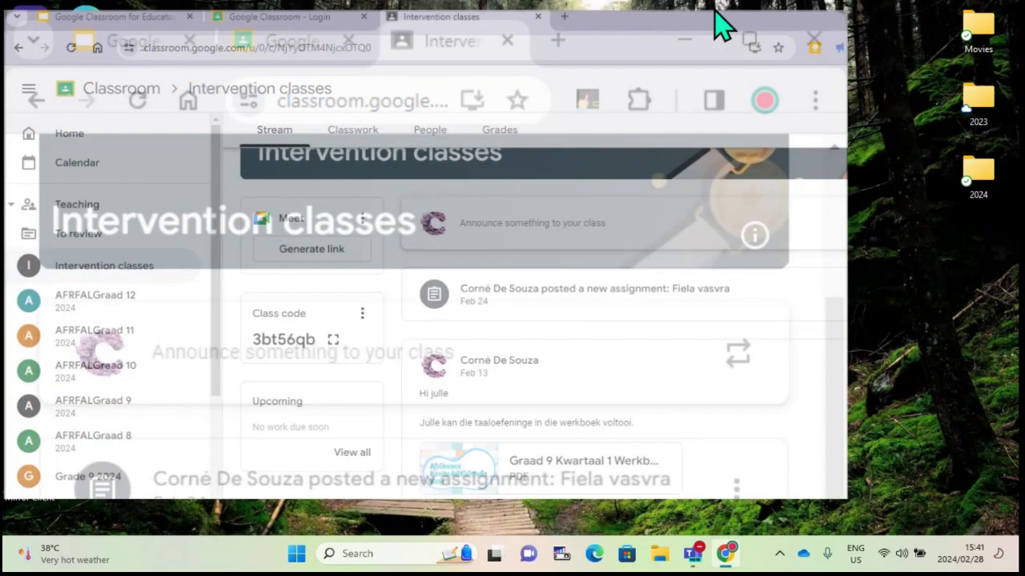
key("ctrl+w")
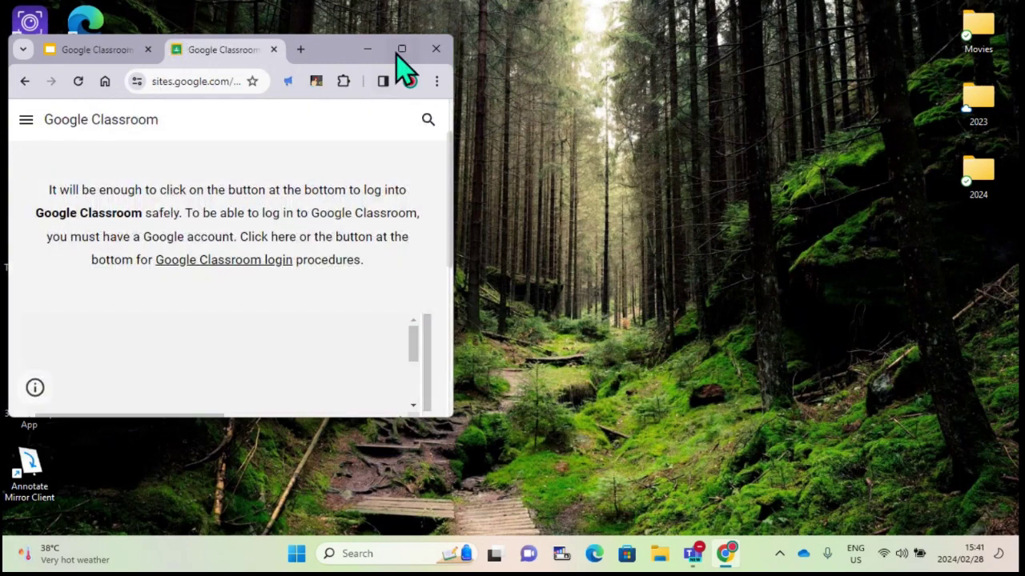
left_click(401, 50)
left_click(542, 450)
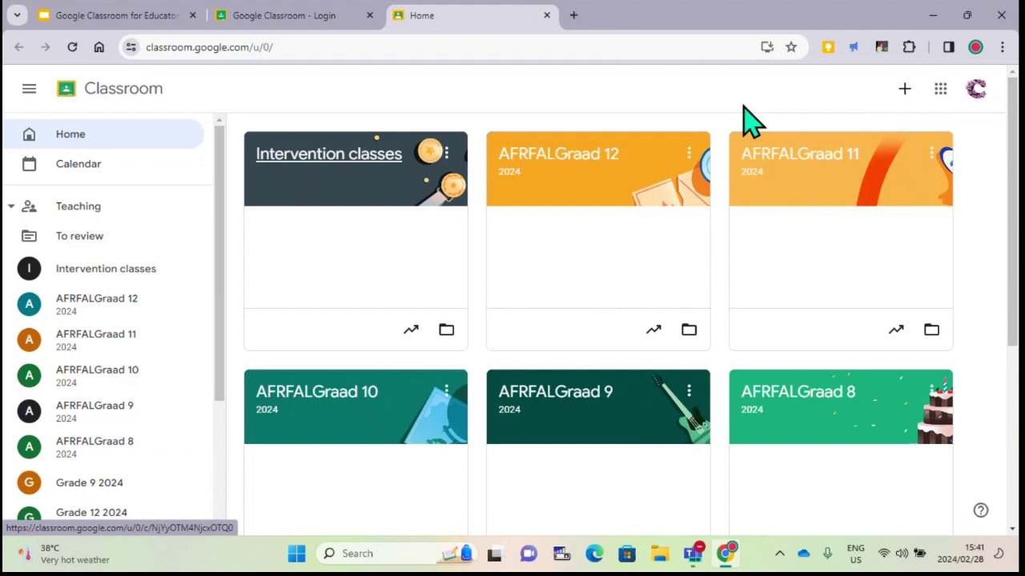
Start creating a new class and name it Google classroom intro
left_click(904, 93)
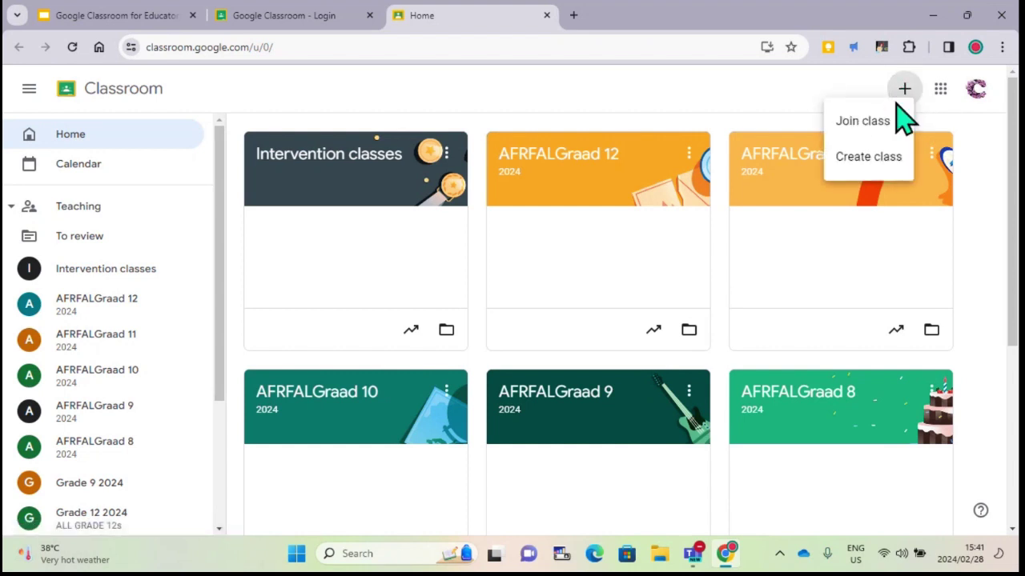
left_click(886, 161)
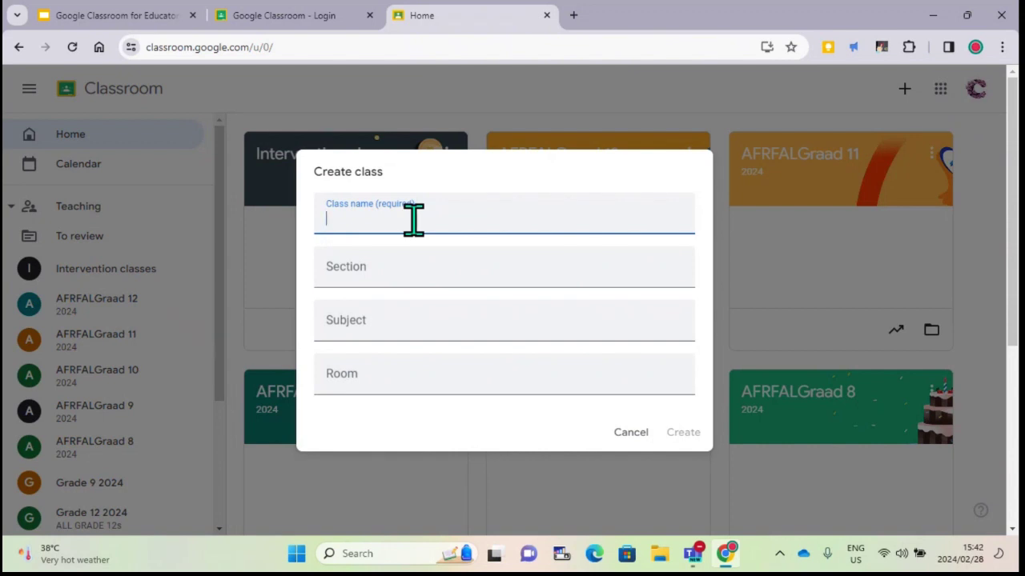
type("Google c")
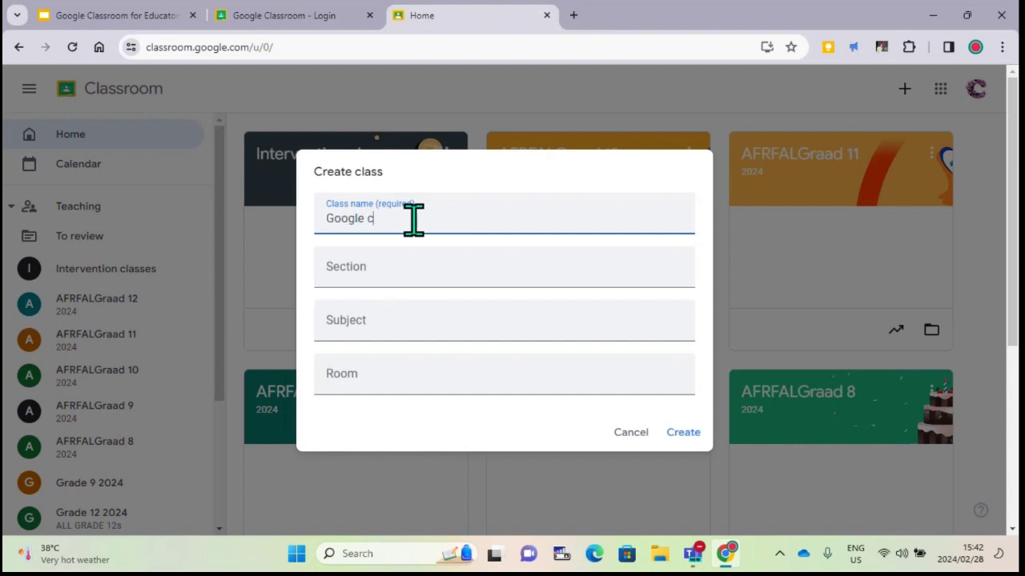
type("lassroom inr")
type("ro")
key("BackSpace")
type("o")
key("BackSpace")
key("BackSpace")
type("ro")
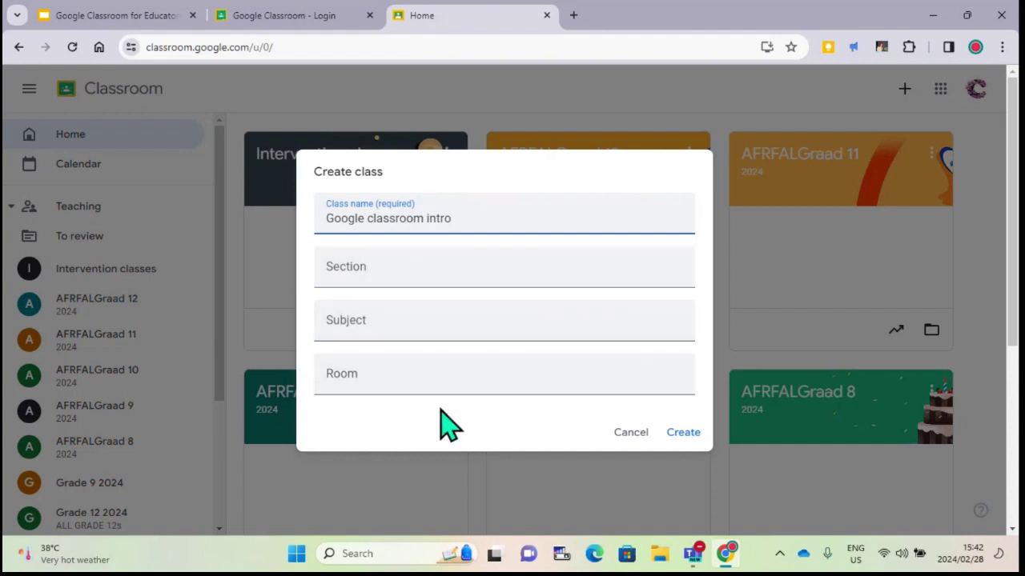
Set the section to MNED, the subject to Training and the room to EE7, and create the class
left_click(476, 268)
type("MNED")
left_click(430, 329)
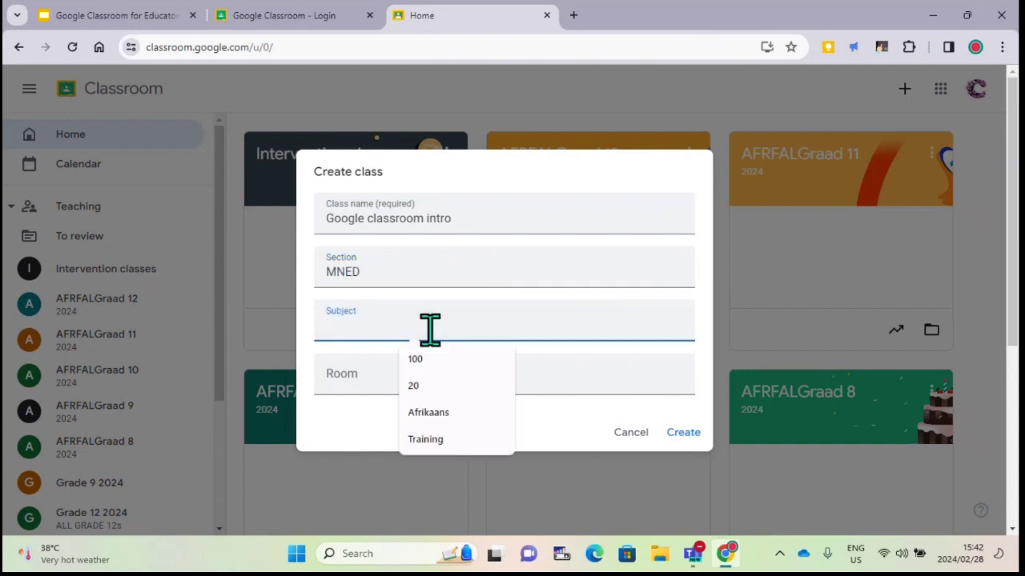
left_click(466, 437)
left_click(376, 376)
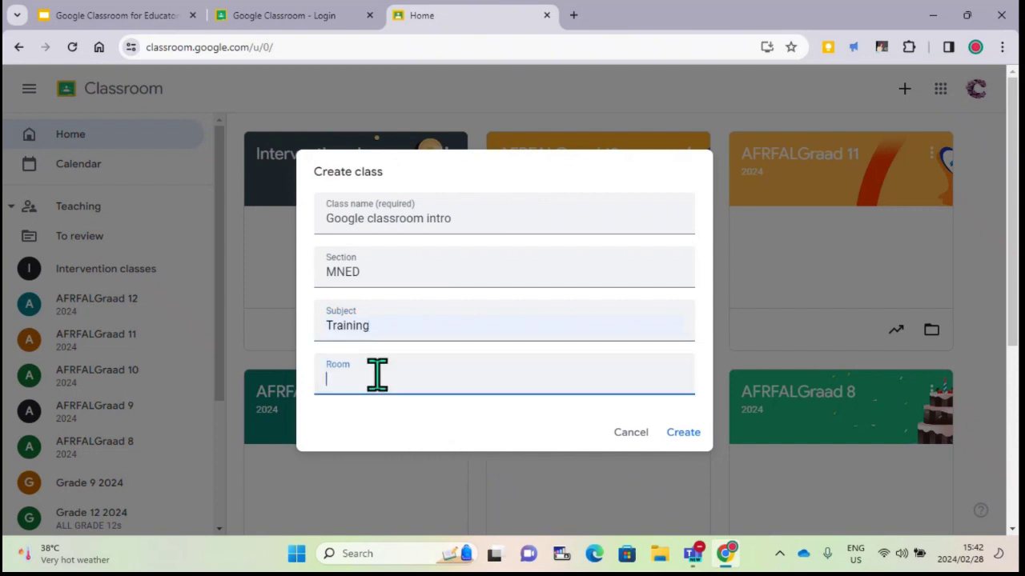
type("EE7")
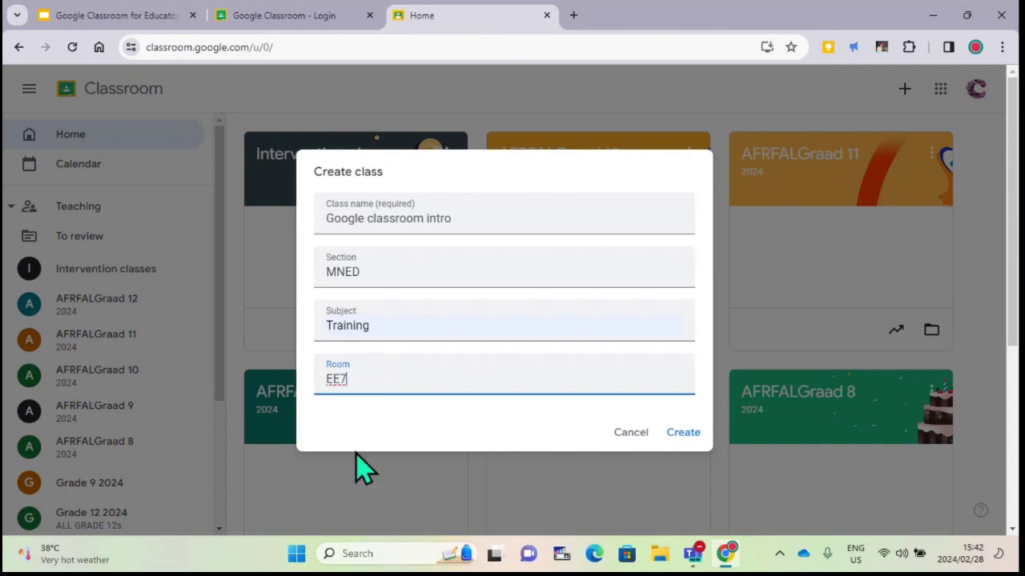
left_click(684, 436)
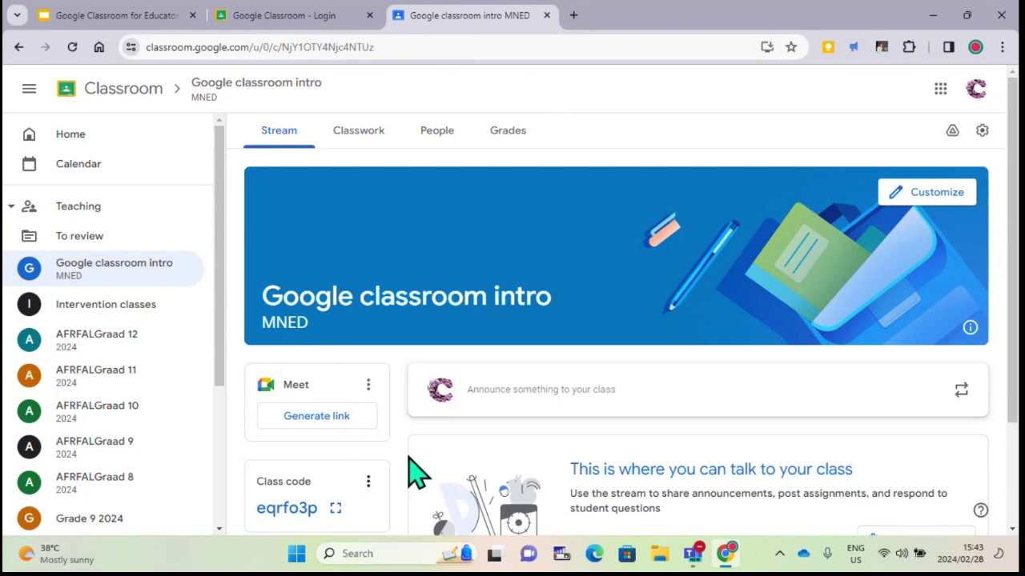
Display the new class's code enlarged from its stream page, and close the enlarged view
scroll(408, 471, "down", 1)
scroll(408, 471, "up", 1)
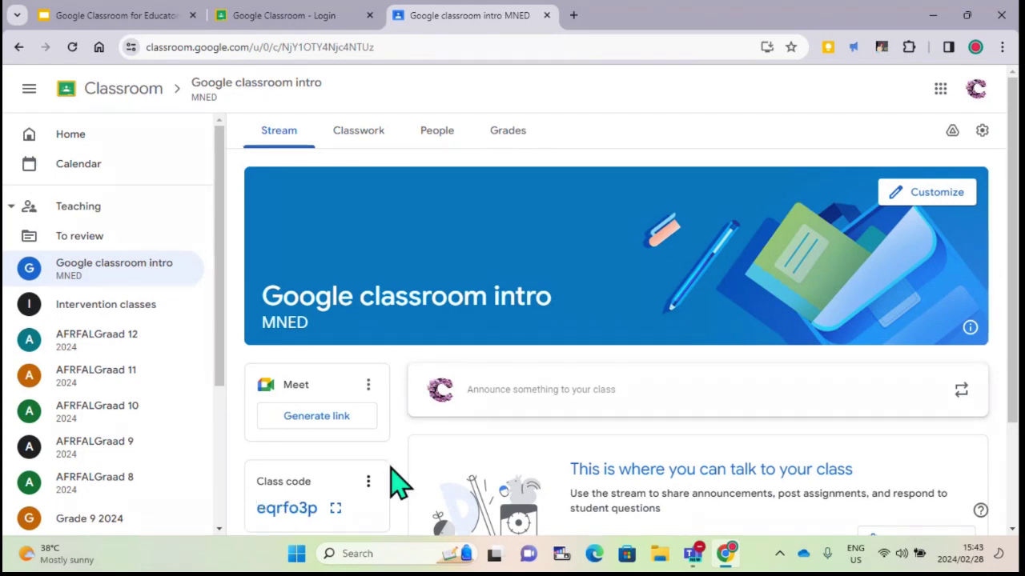
scroll(414, 476, "down", 2)
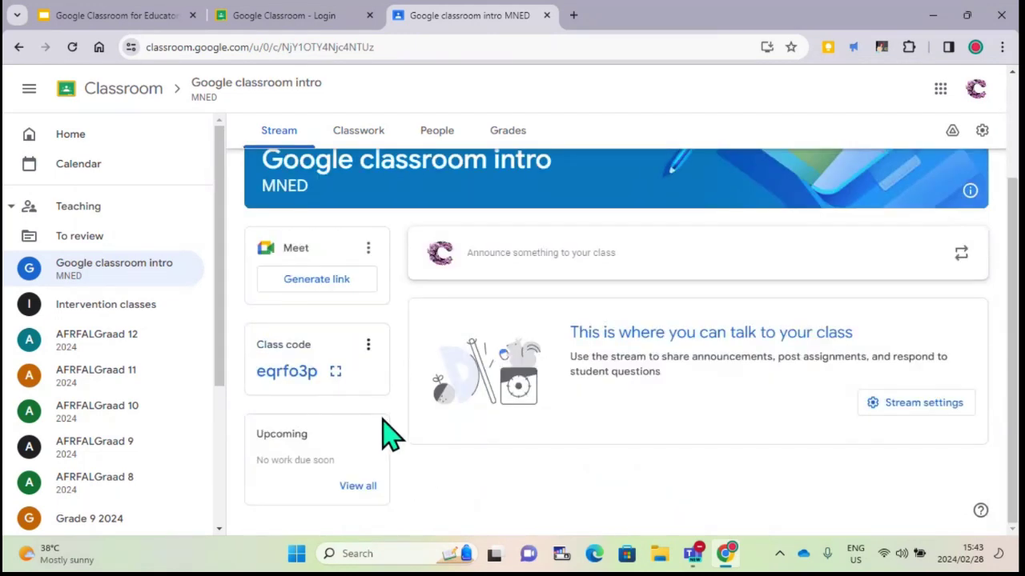
left_click(335, 372)
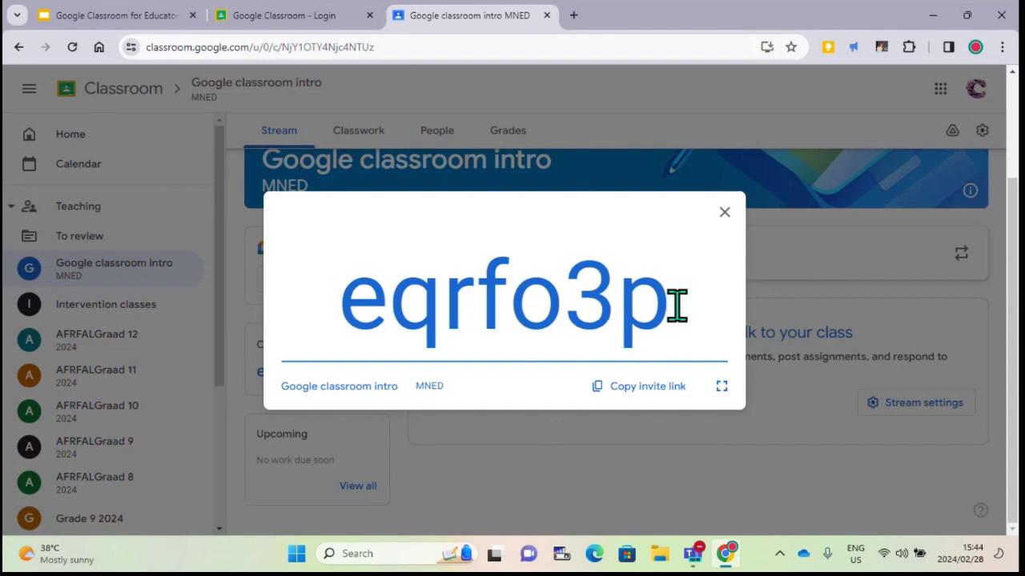
left_click(725, 213)
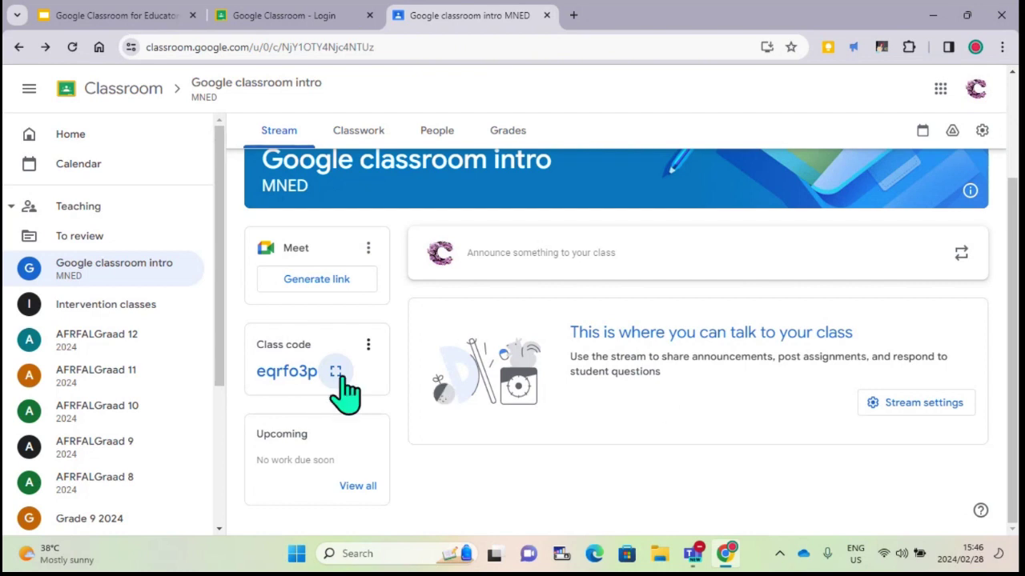
Show the options for the class code on the stream page and close them without choosing one
left_click(368, 346)
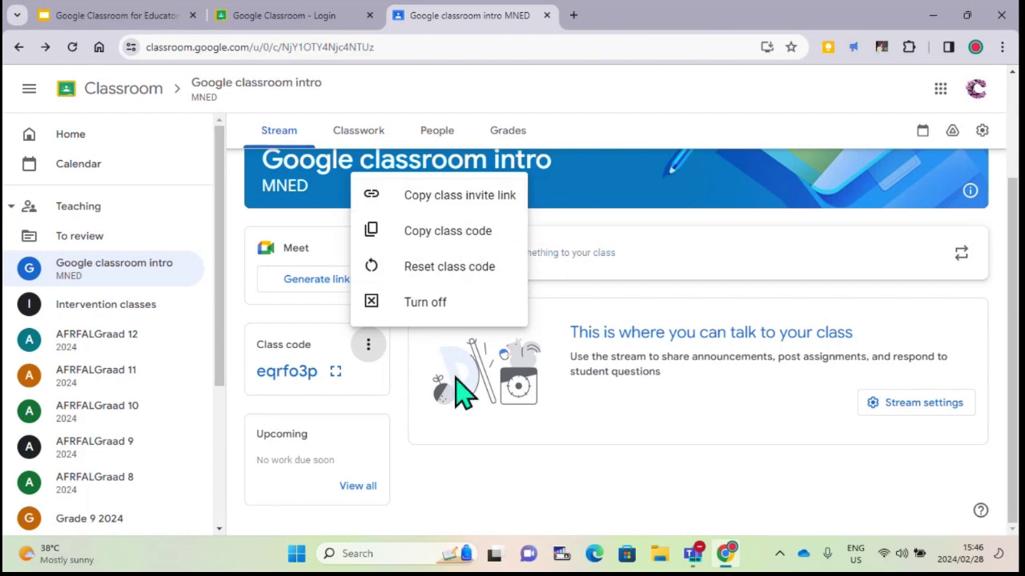
left_click(398, 433)
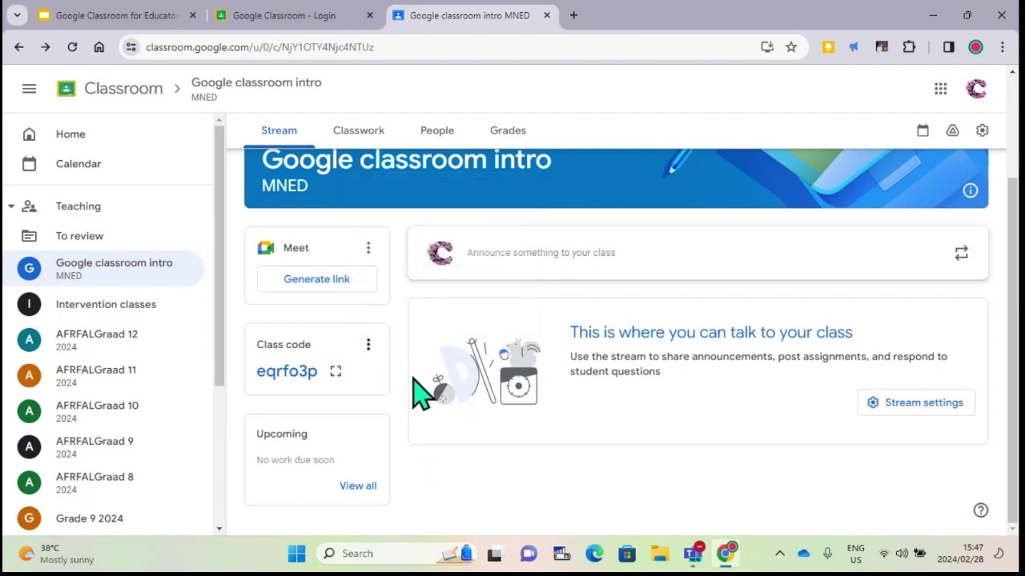
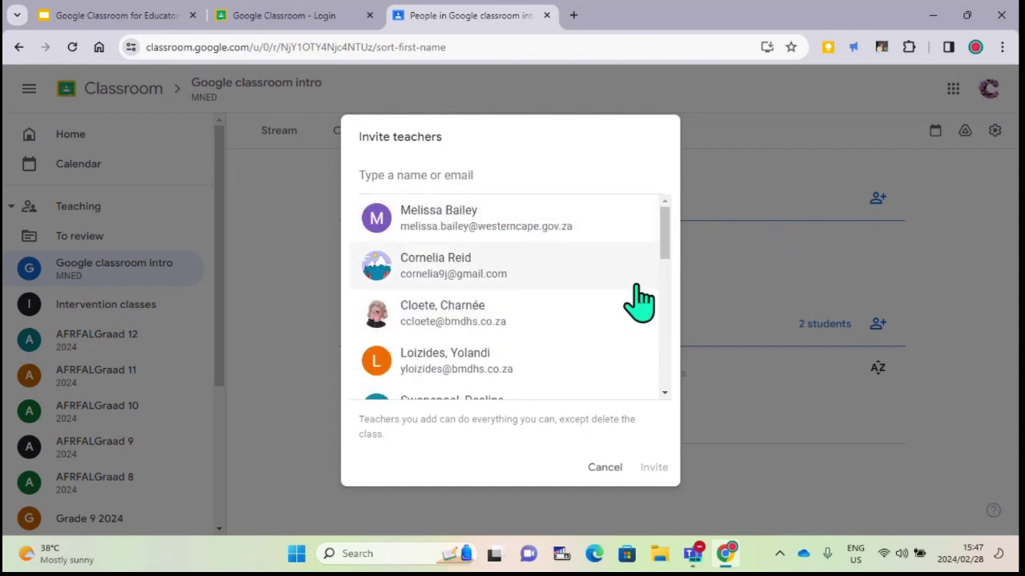
Invite the first suggested contact as a co-teacher of the class
left_click(557, 220)
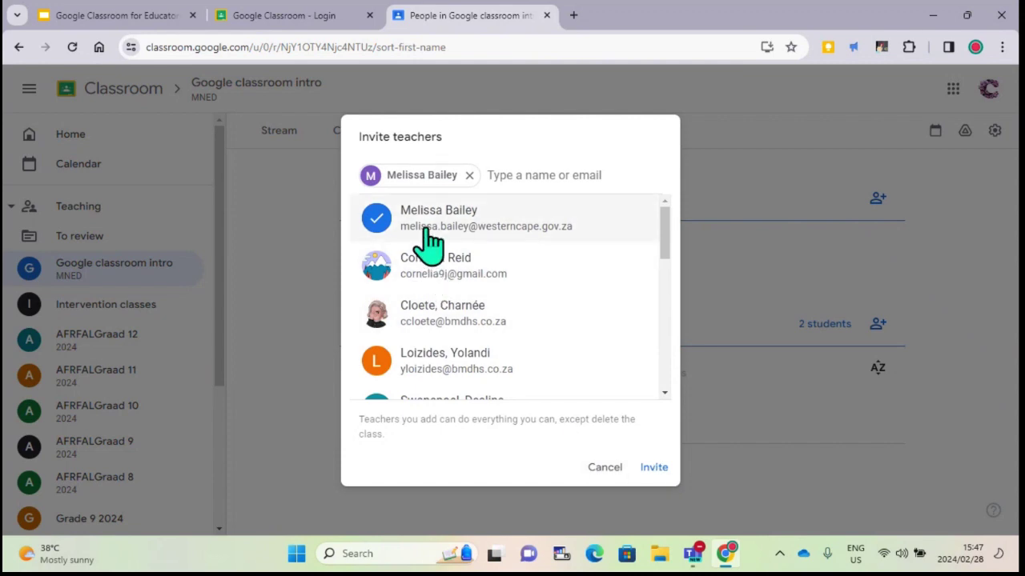
left_click(653, 467)
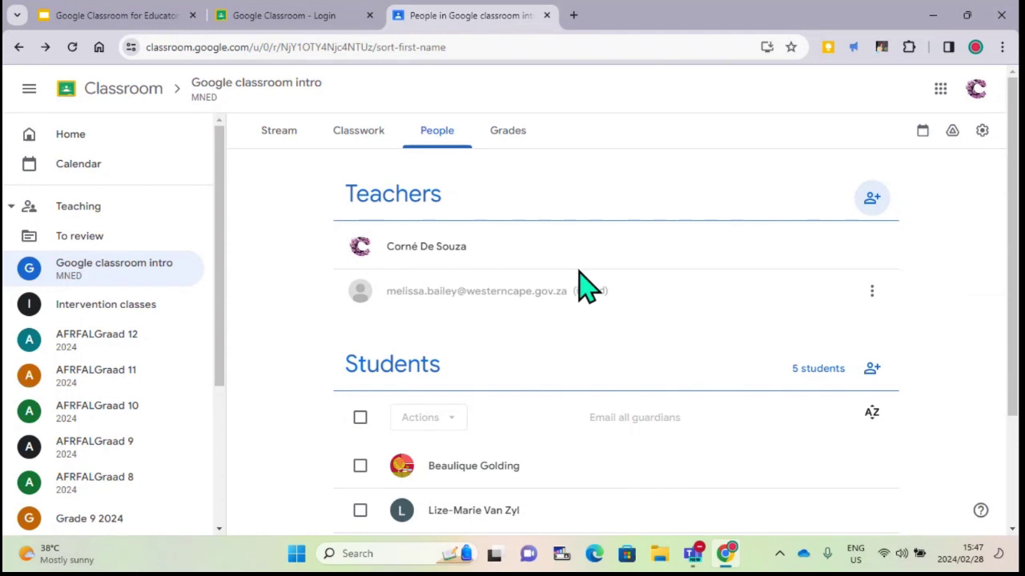
Review the class's student list, then look at the student invitation dialog and cancel it
scroll(956, 320, "down", 2)
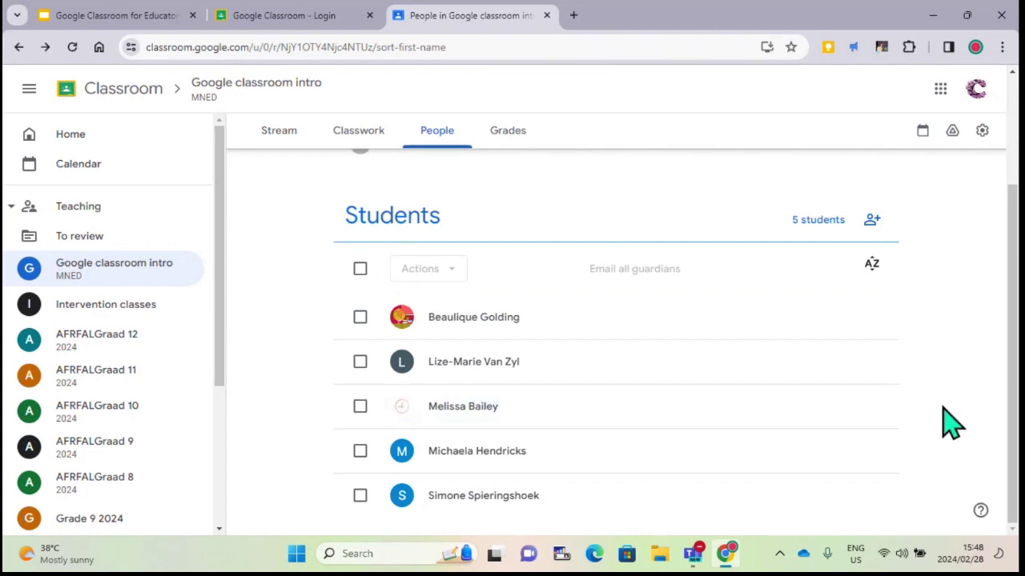
left_click(874, 220)
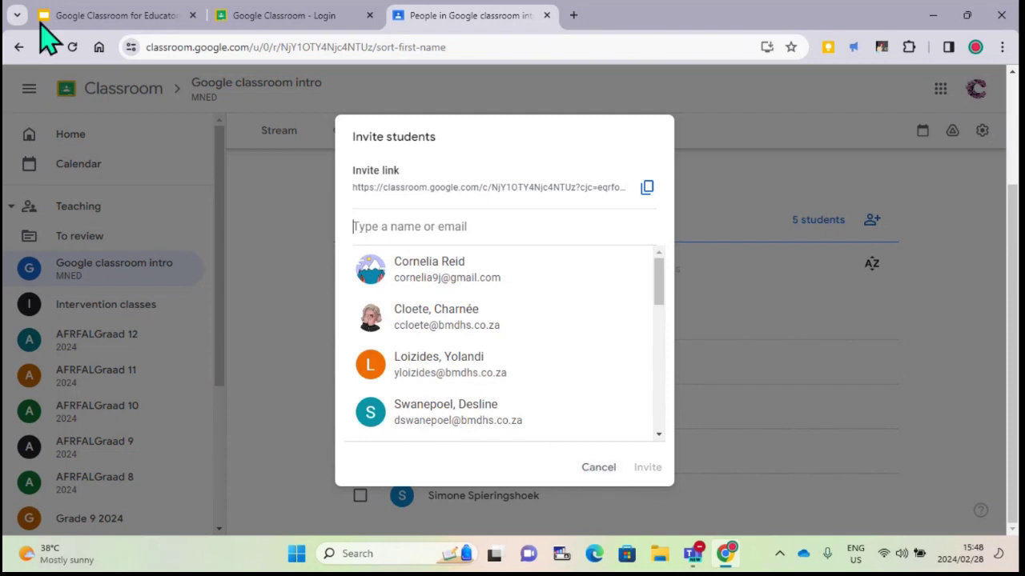
left_click(611, 472)
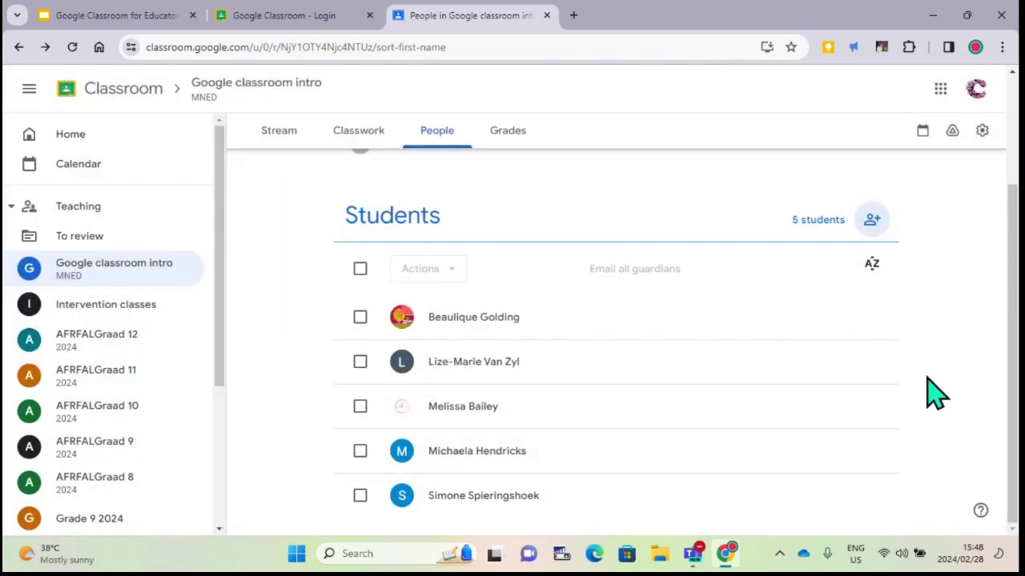
scroll(937, 393, "up", 2)
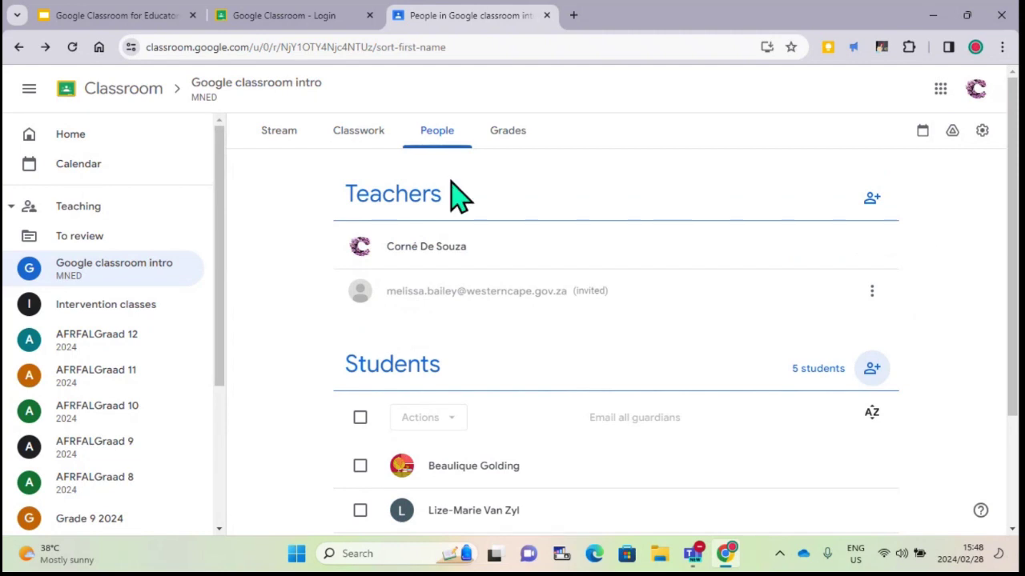
Start a stream announcement for all students with the text "Hi everyone. Thanks for joining."
left_click(306, 145)
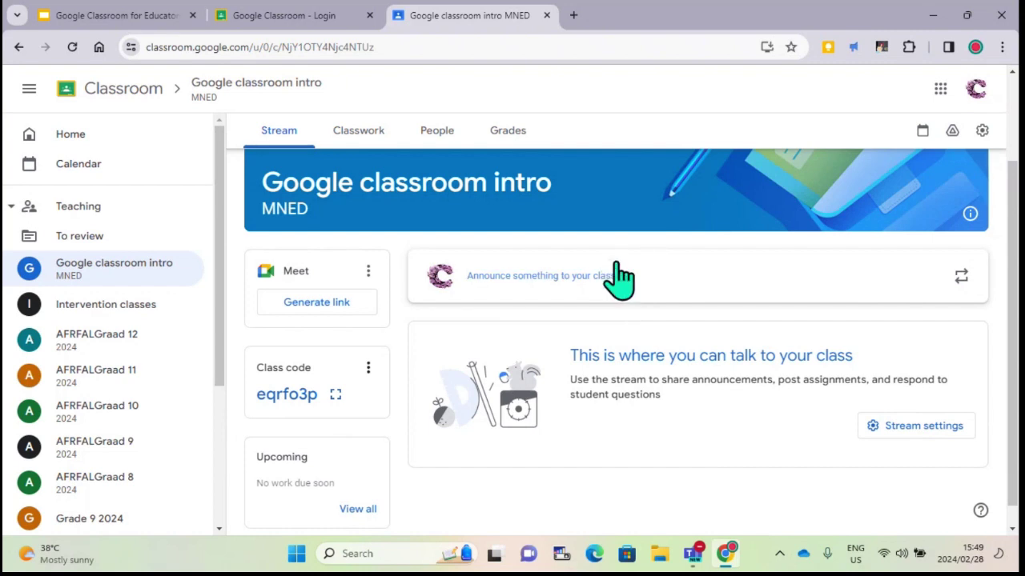
left_click(658, 293)
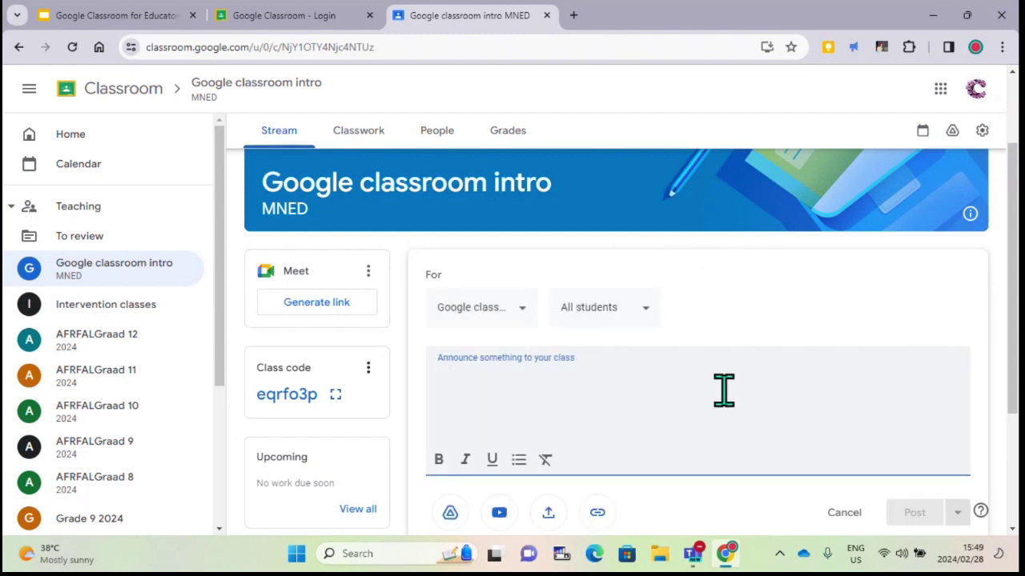
type("Hi e")
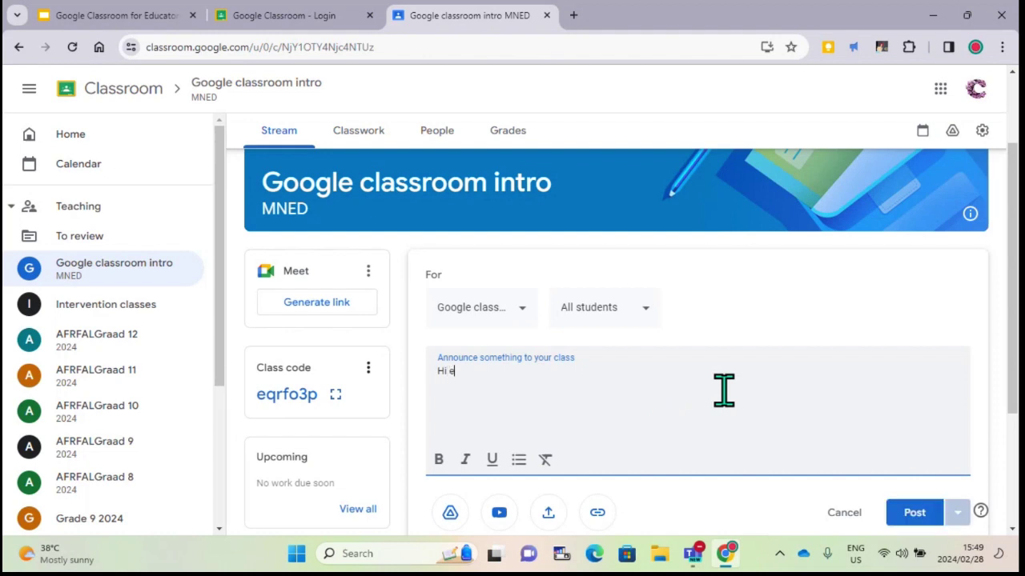
type("veryone")
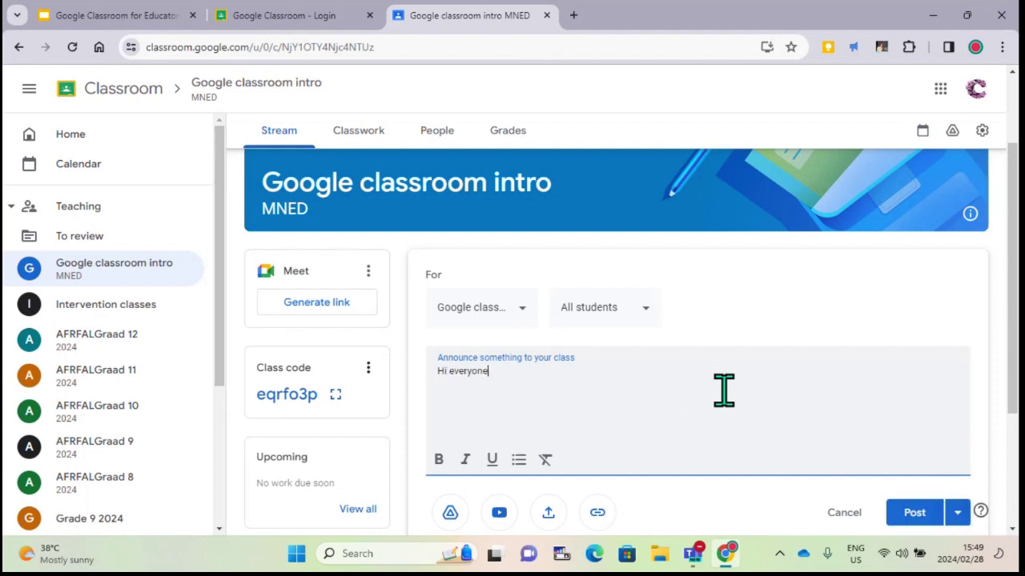
type(". Thanks for joining.")
scroll(795, 368, "down", 1)
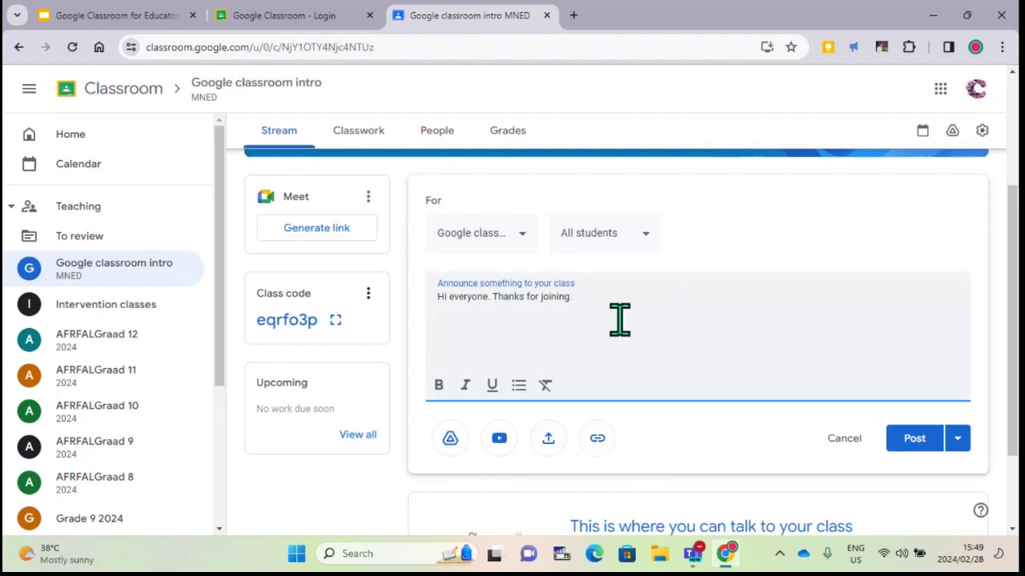
Search YouTube for ripley alexander and attach the Australian Idol 2024 Mamma Mia audition video to the announcement
left_click(498, 440)
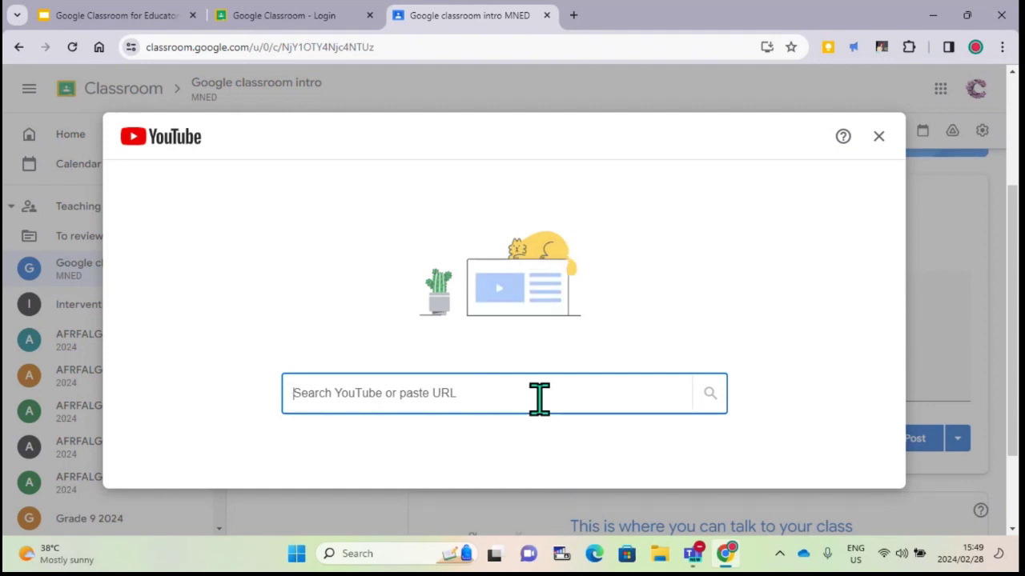
type("ripley ")
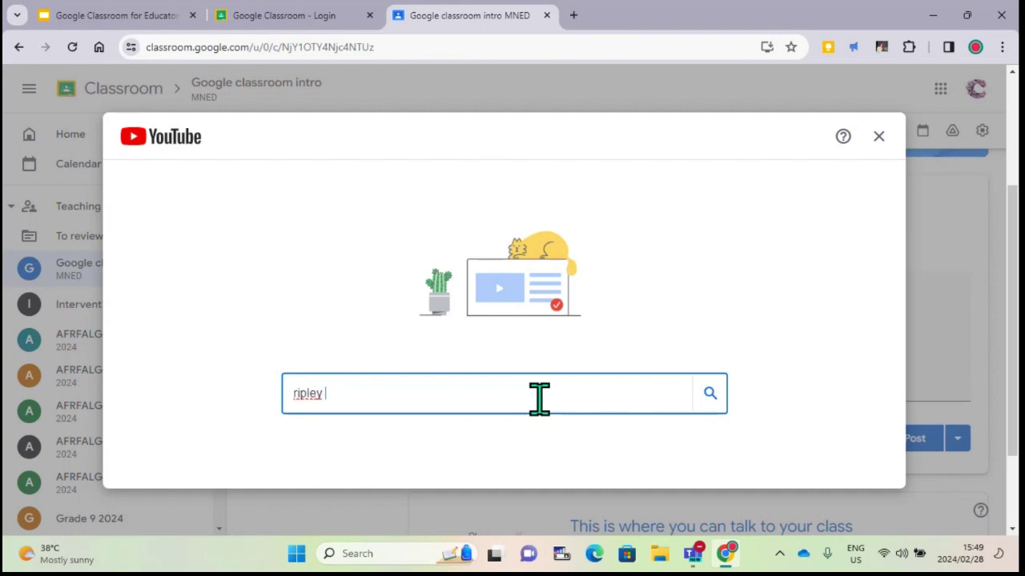
type("ale")
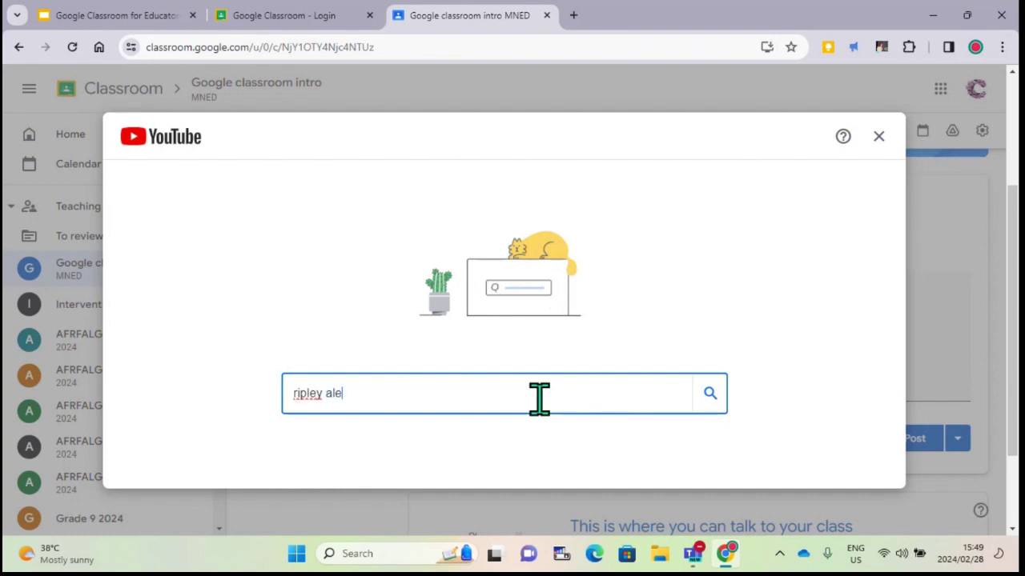
type("xander")
key("Return")
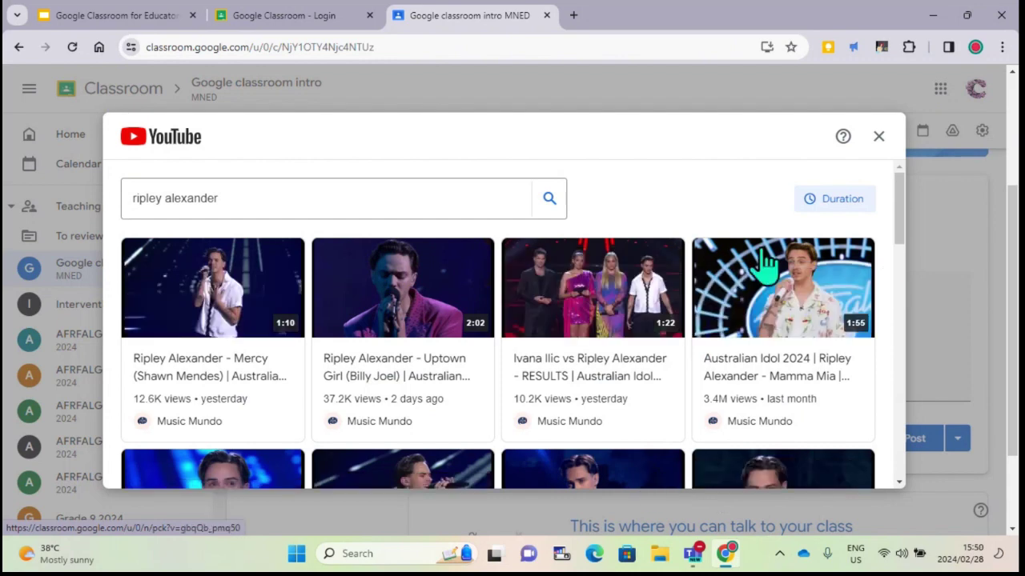
left_click(808, 412)
left_click(827, 465)
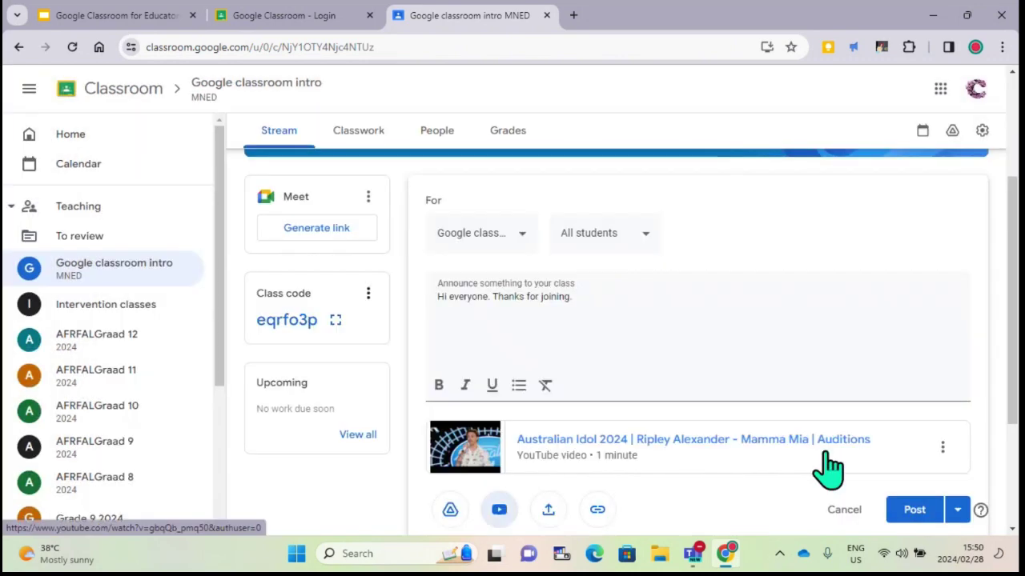
Check the announcement's scheduling and draft options, and post it to the class stream
scroll(851, 381, "down", 1)
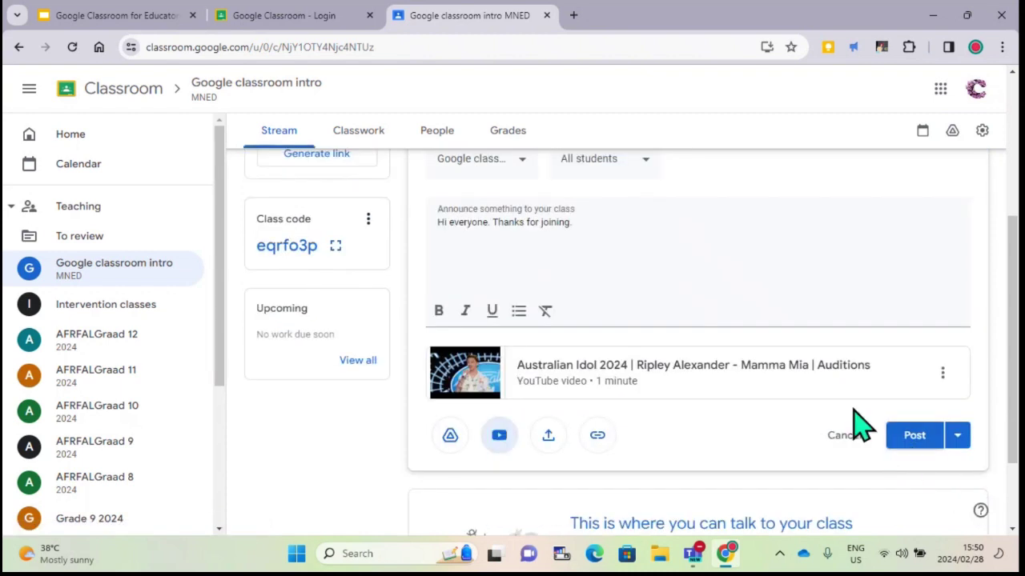
left_click(958, 435)
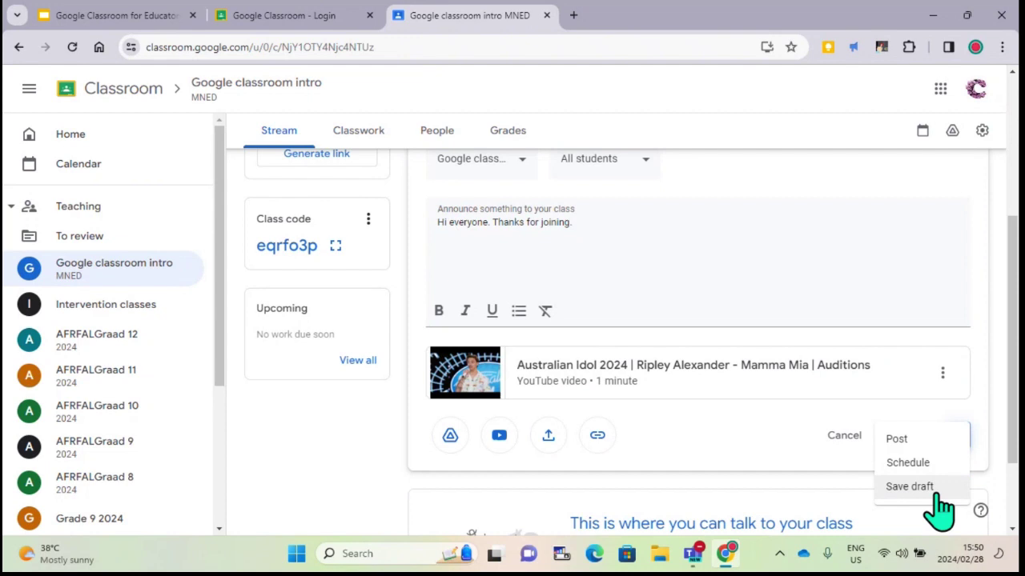
left_click(942, 441)
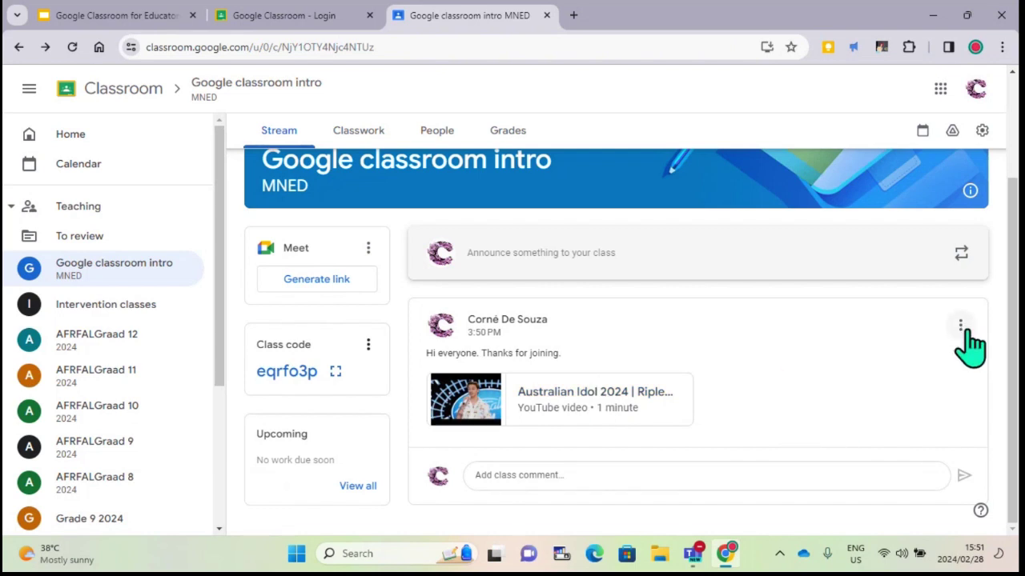
Open the posted announcement for editing, look at its text and the video attachment's removal option, and save it
left_click(961, 326)
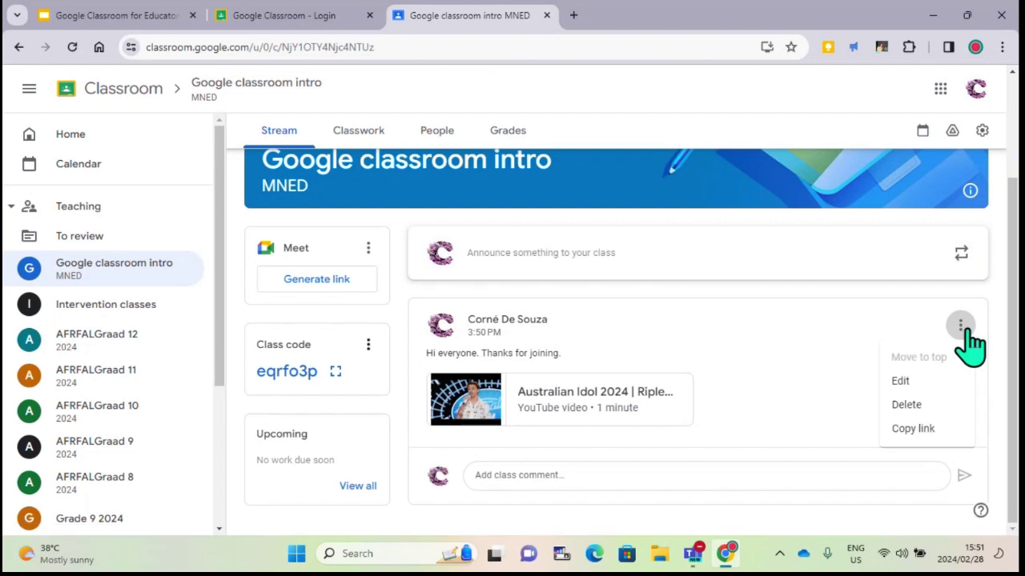
left_click(933, 384)
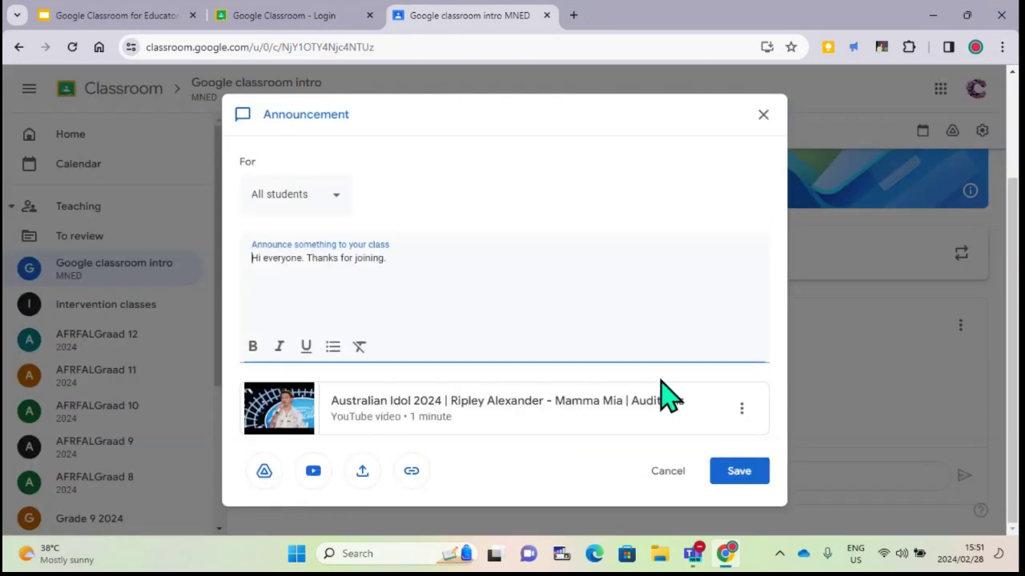
double_click(268, 258)
left_click(419, 281)
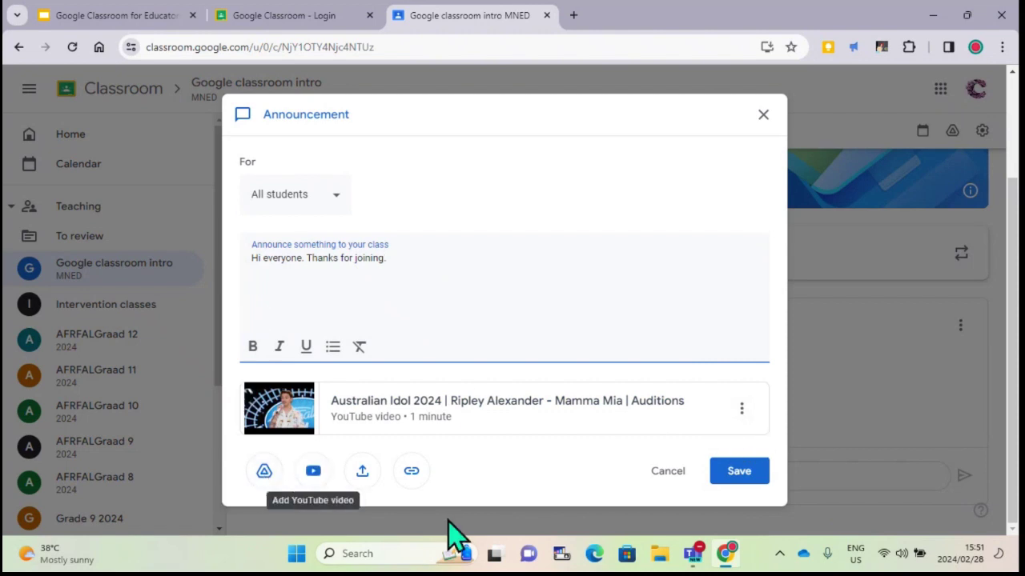
left_click(742, 409)
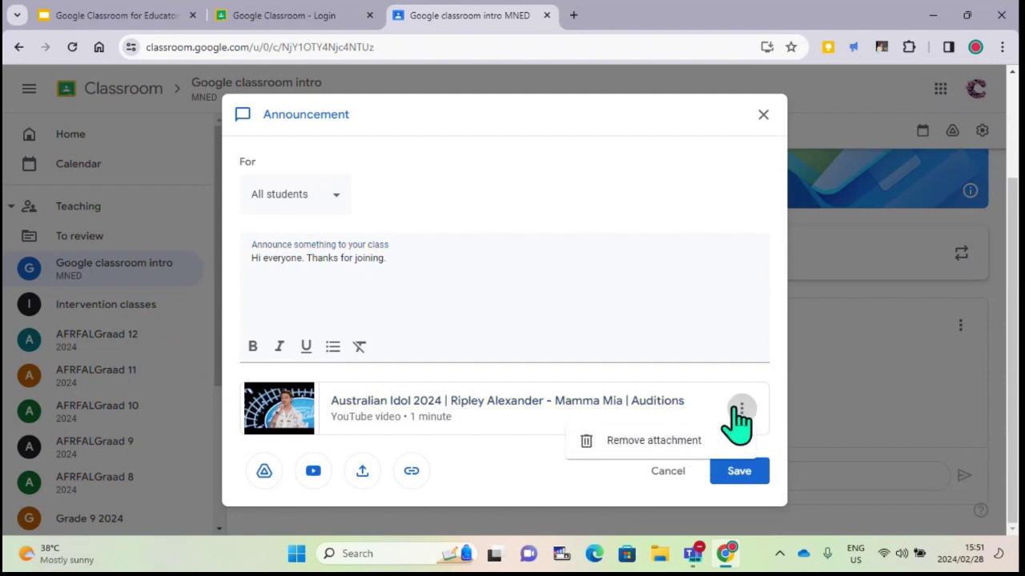
left_click(575, 495)
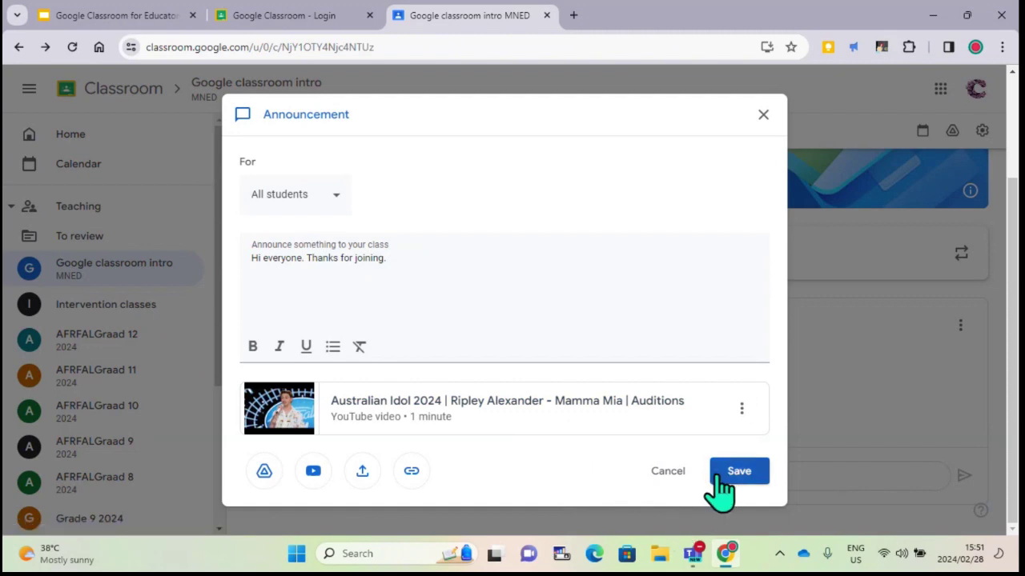
left_click(747, 474)
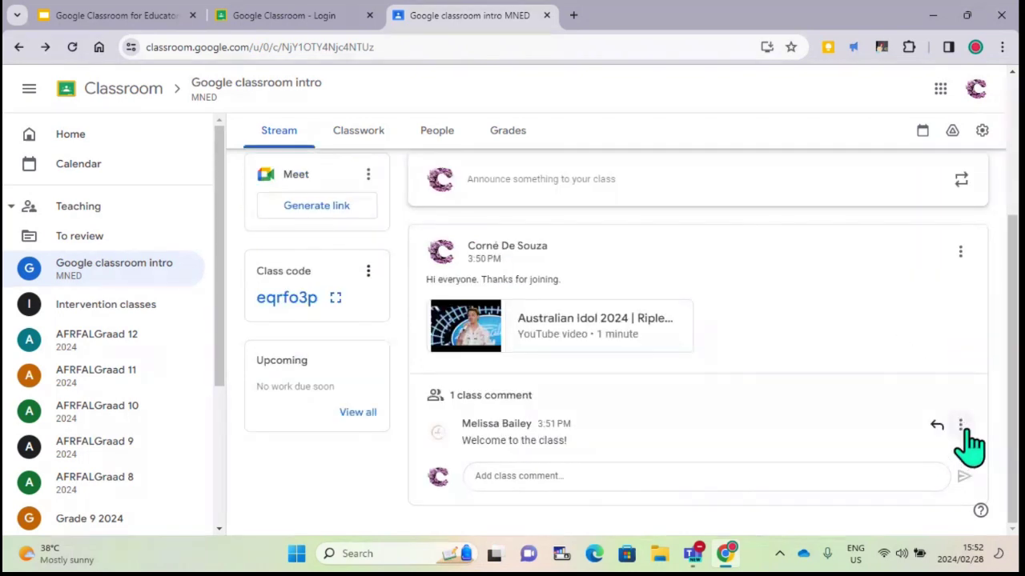
Look at the moderation options for the class comment under the announcement, close them and review the stream's comments
left_click(961, 427)
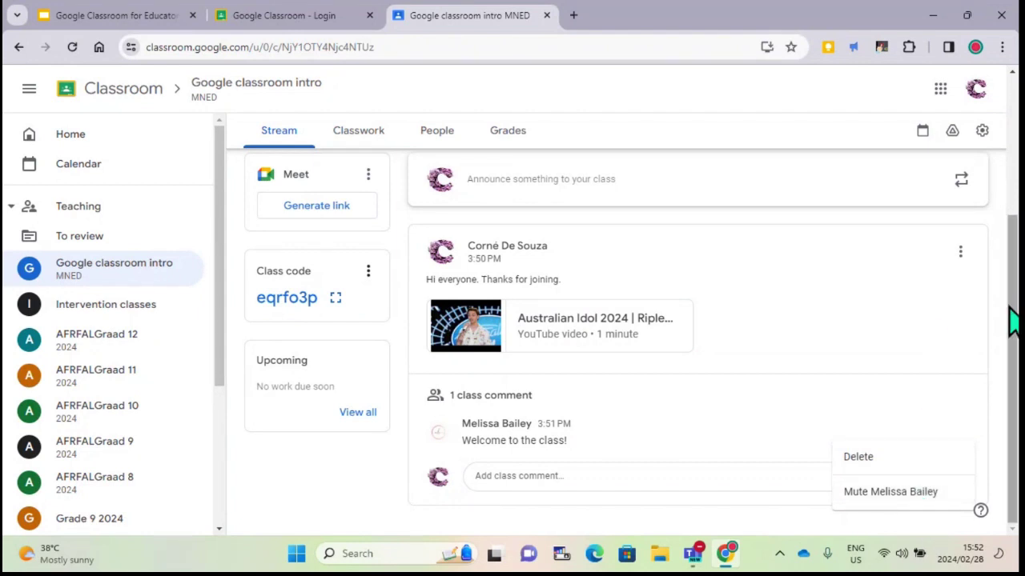
left_click(1006, 333)
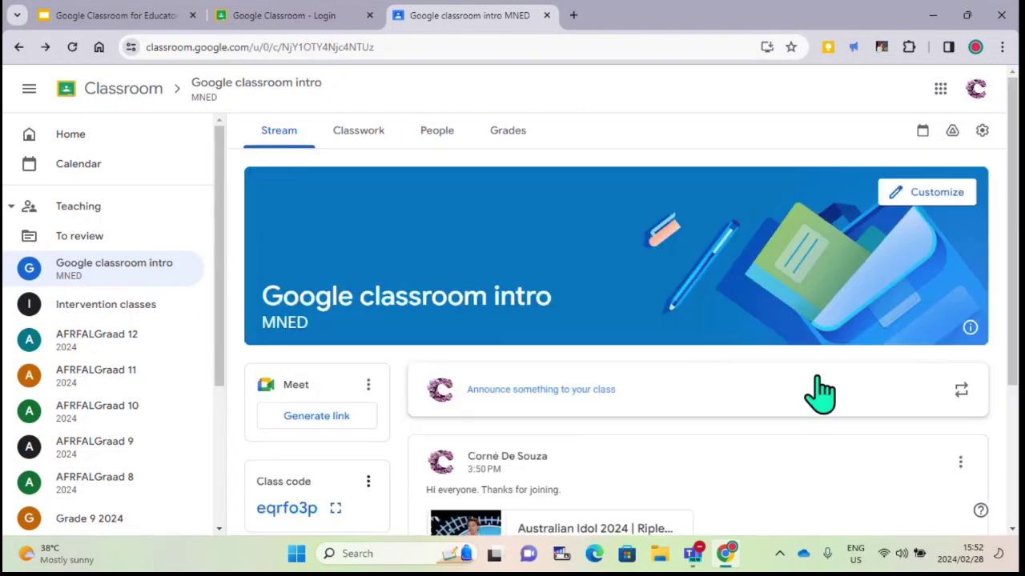
scroll(727, 309, "down", 3)
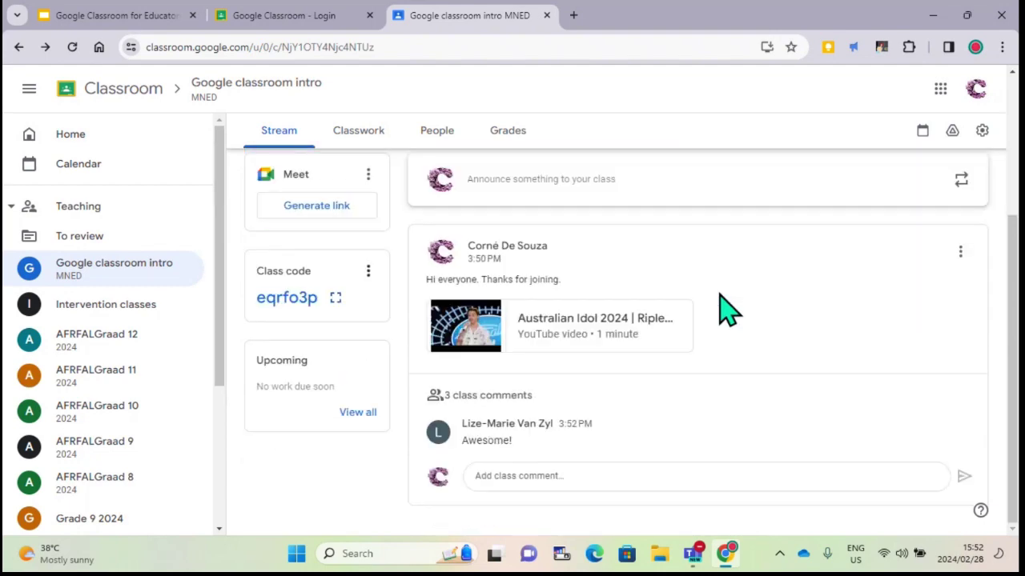
scroll(727, 309, "up", 1)
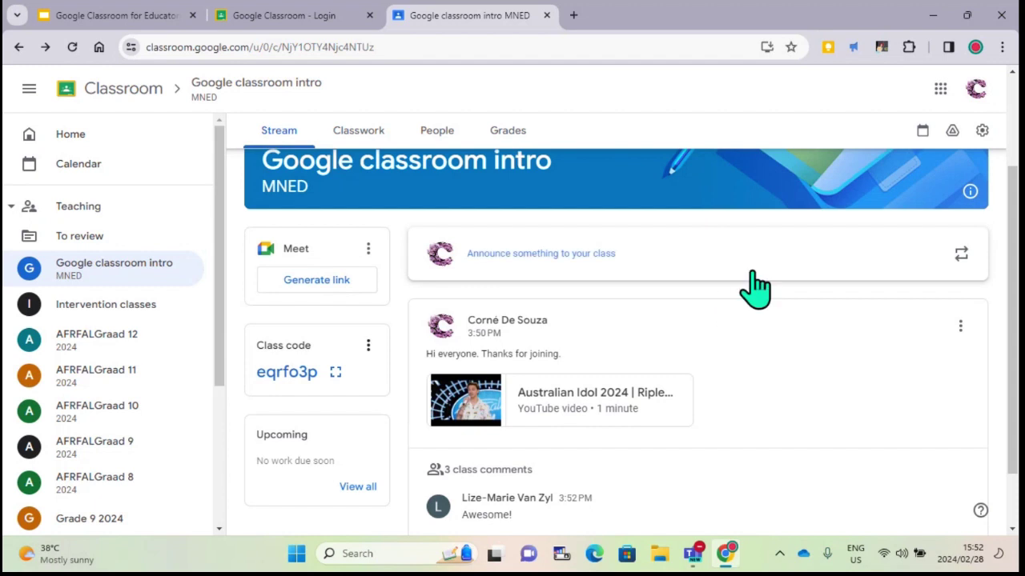
scroll(755, 285, "up", 1)
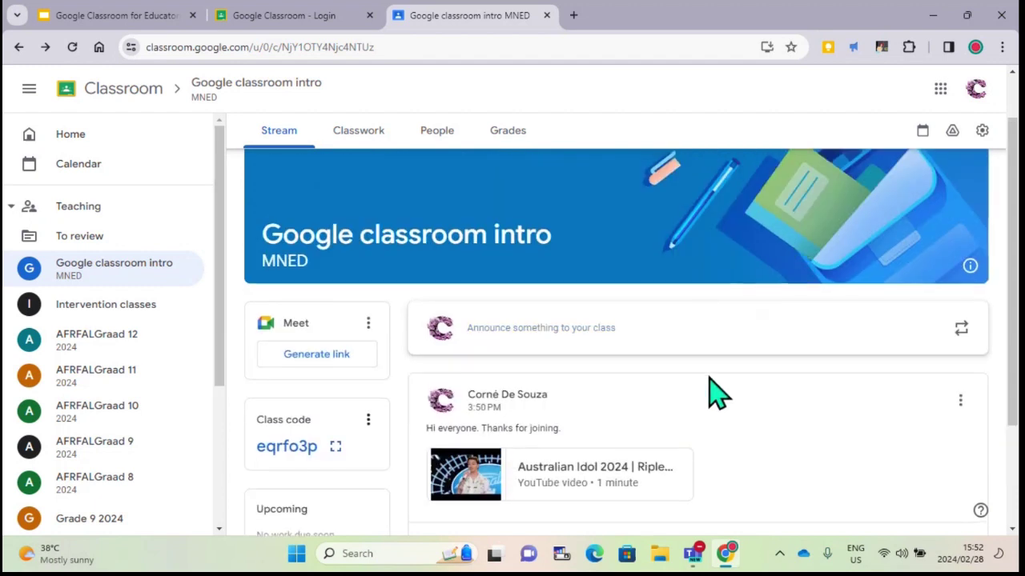
In the class settings, set Stream to Only teachers can post or comment and Classwork on the Stream to Show condensed notifications
left_click(983, 131)
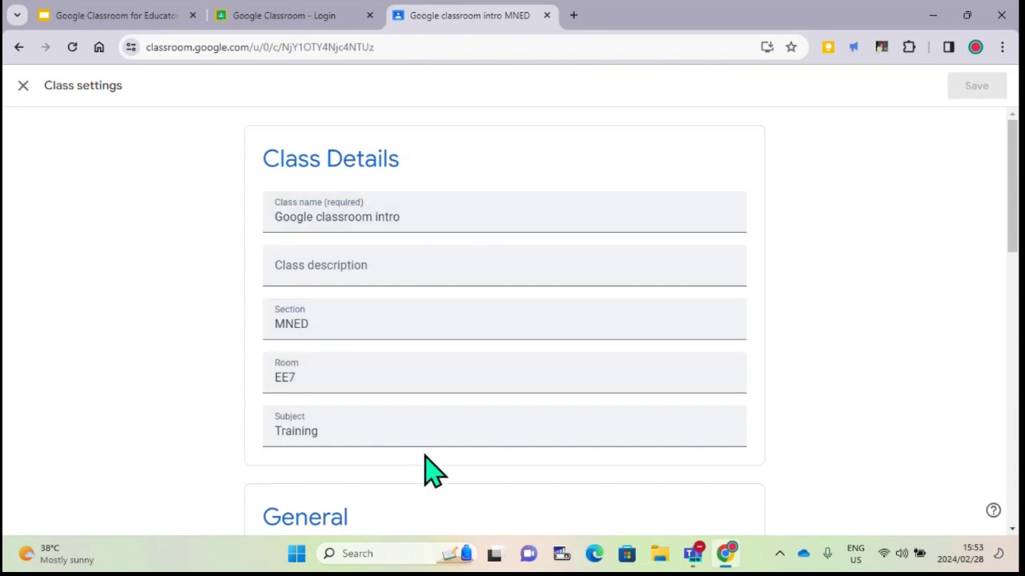
scroll(472, 451, "down", 1)
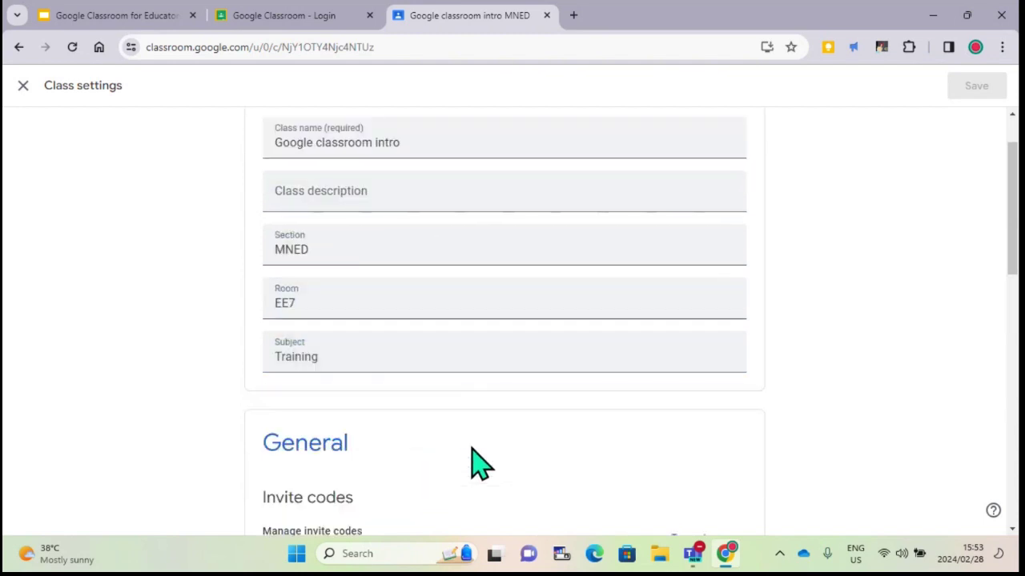
scroll(473, 463, "down", 1)
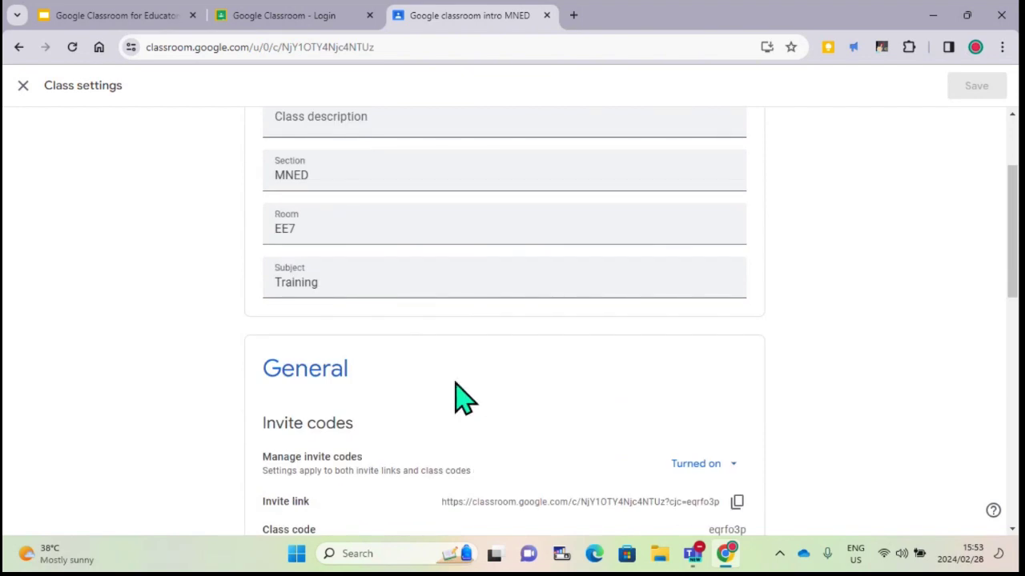
scroll(462, 398, "down", 1)
scroll(465, 398, "down", 1)
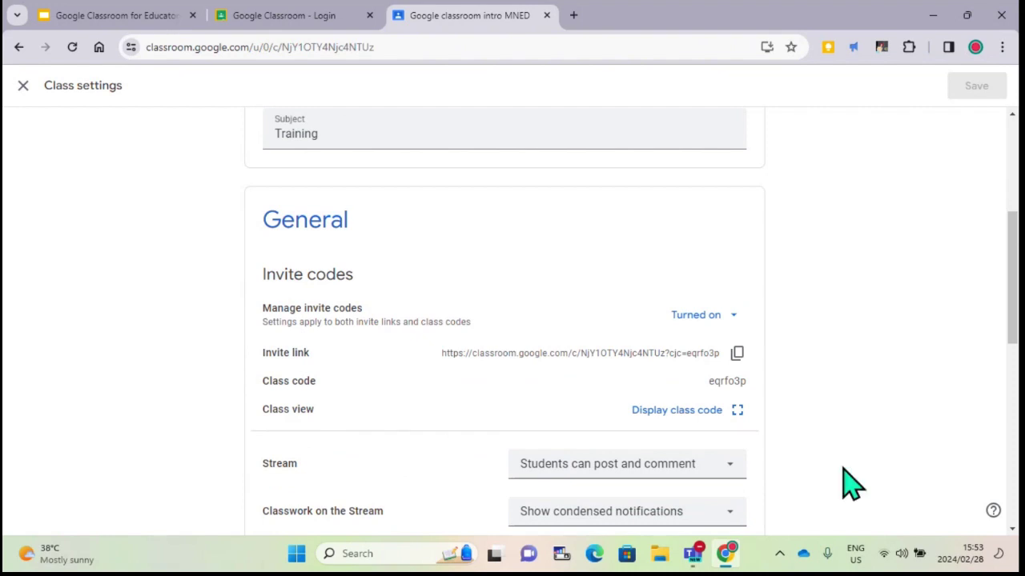
scroll(851, 483, "down", 1)
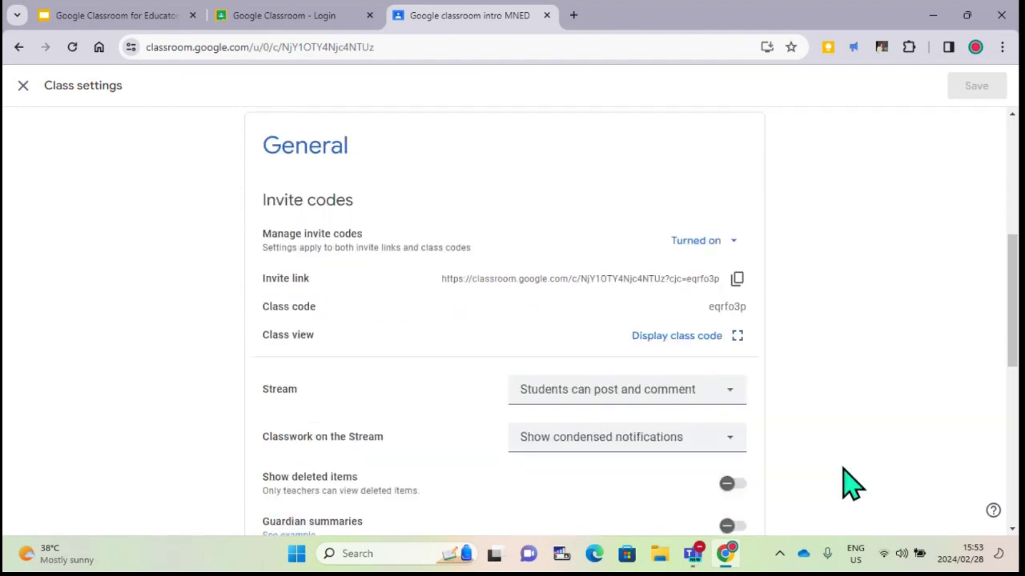
scroll(851, 483, "down", 1)
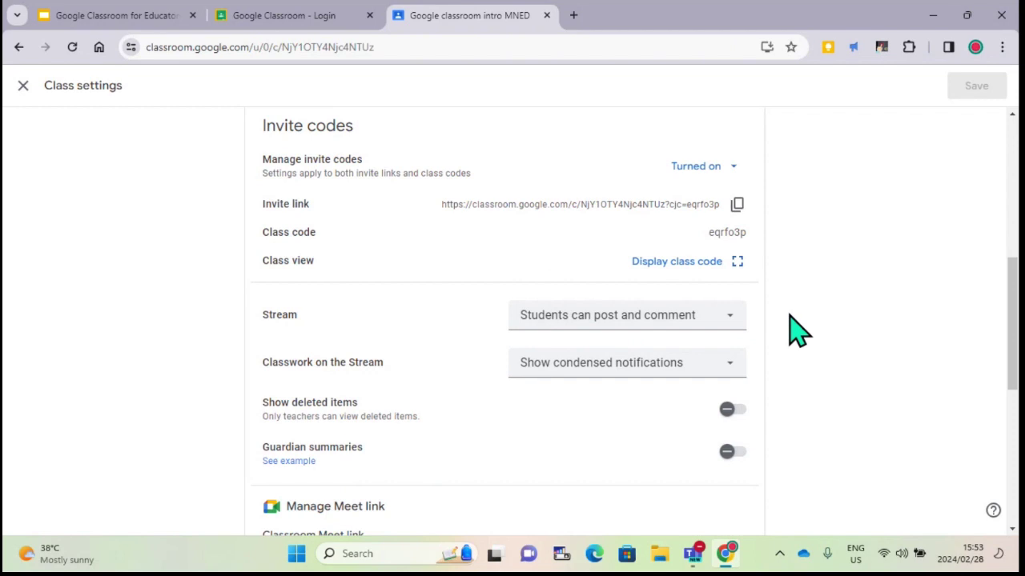
left_click(731, 335)
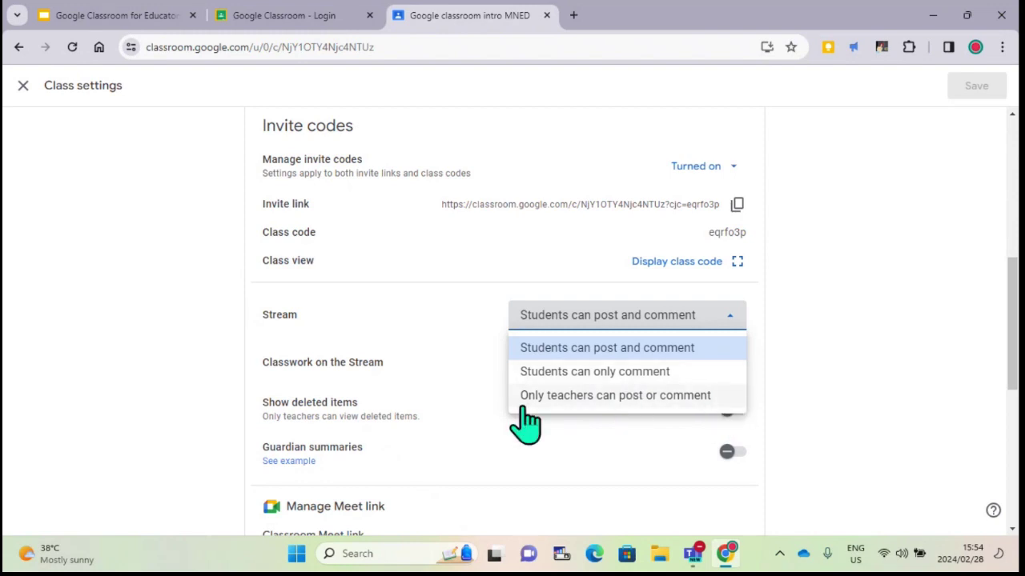
left_click(690, 400)
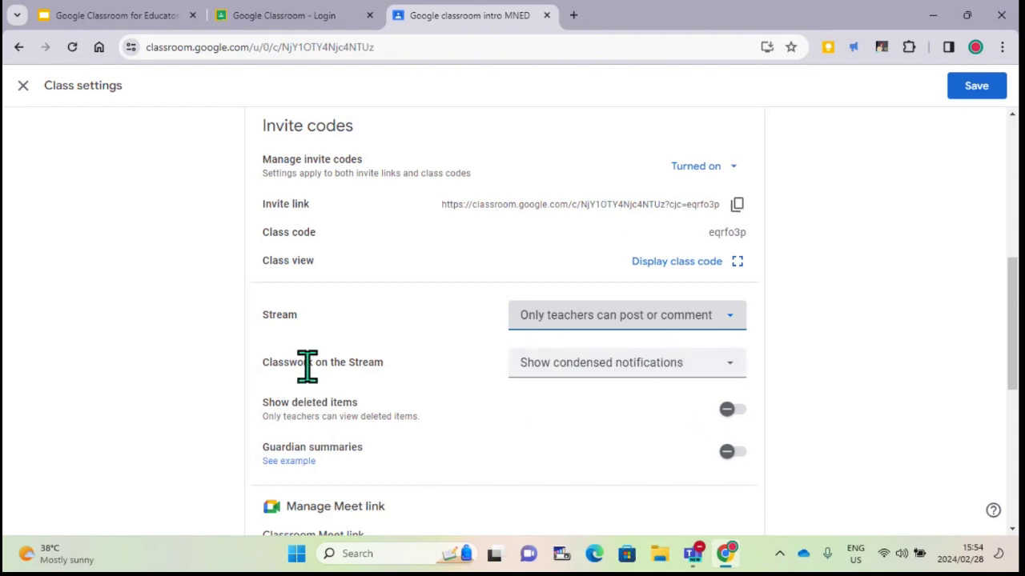
left_click(741, 380)
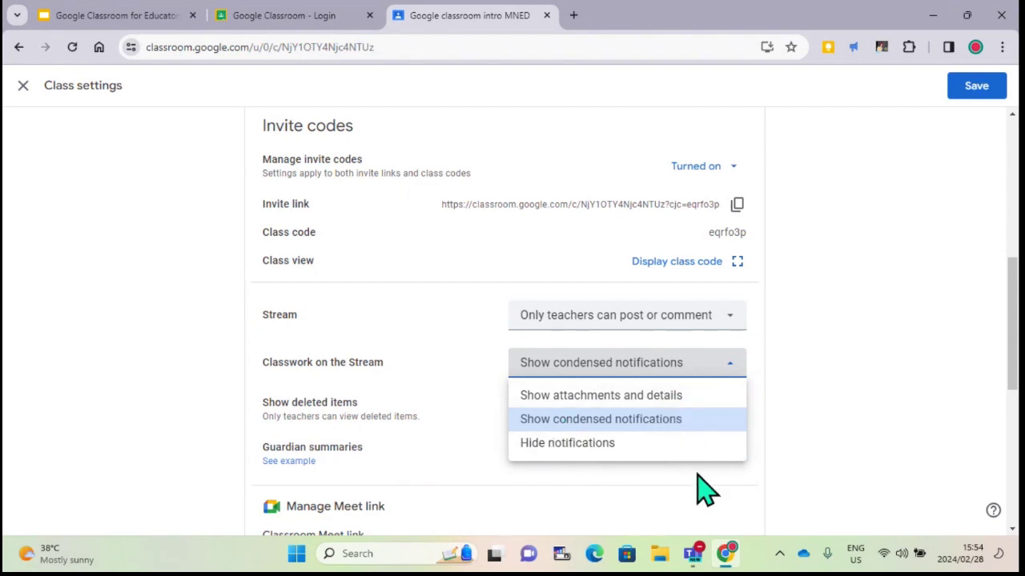
left_click(663, 420)
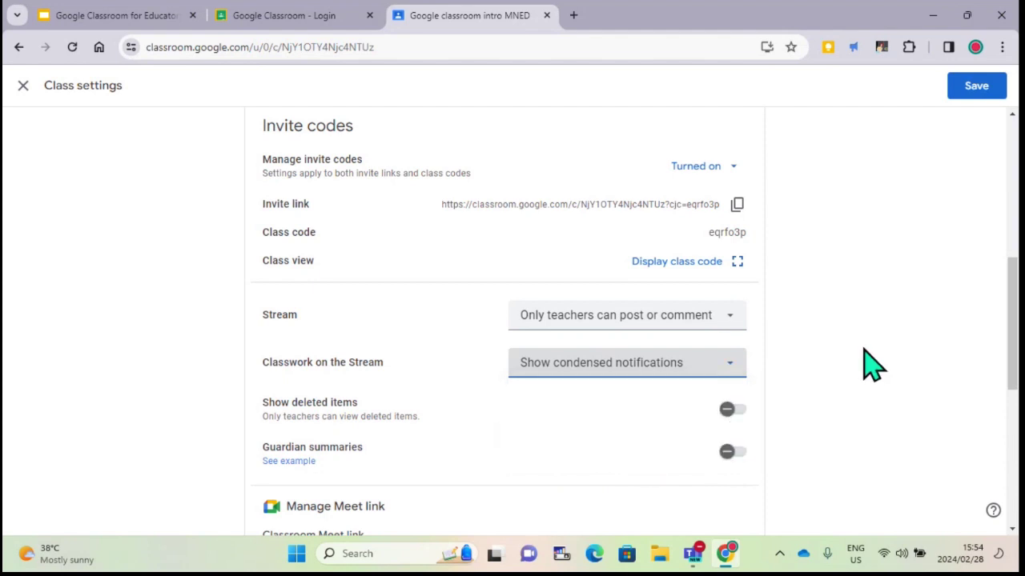
Try the Show deleted items and Guardian summaries options, declining to add the class to guardian email summaries
scroll(868, 366, "down", 2)
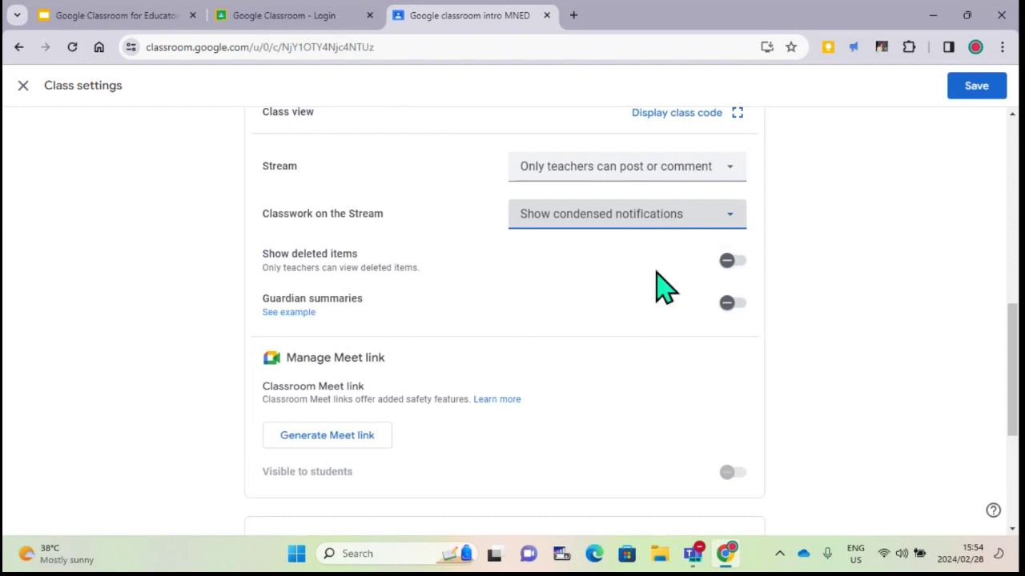
left_click(729, 262)
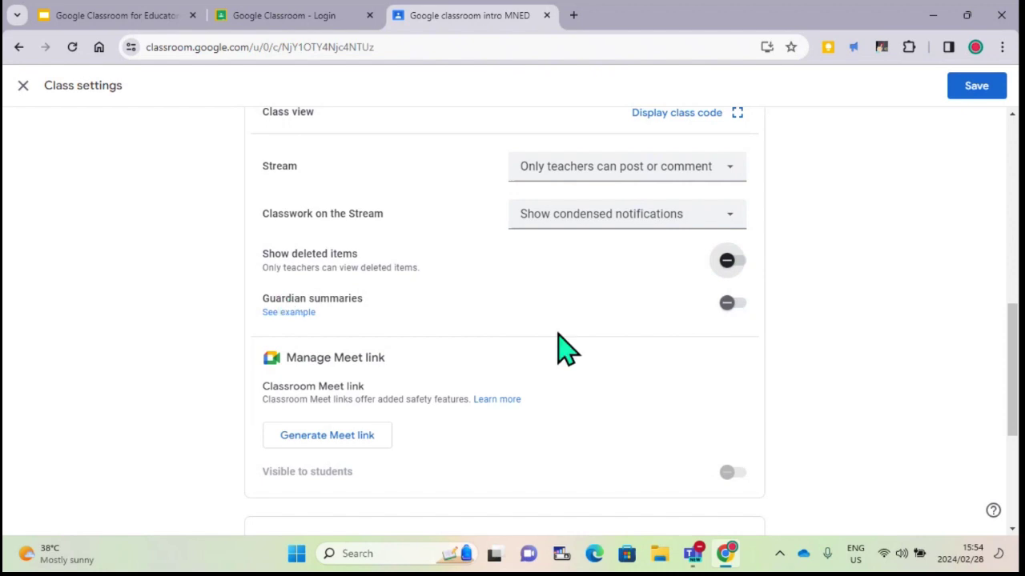
left_click(728, 304)
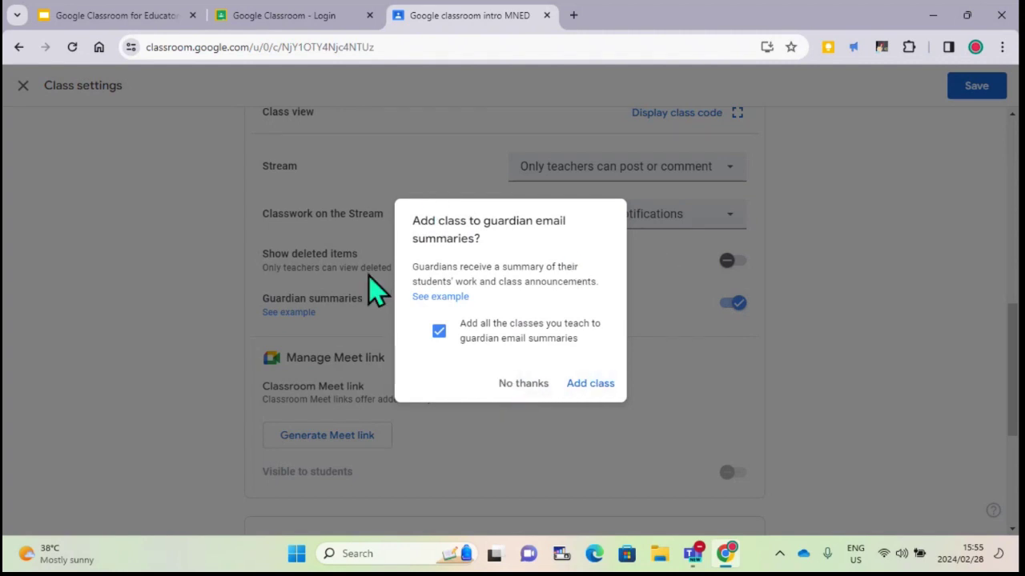
left_click(523, 383)
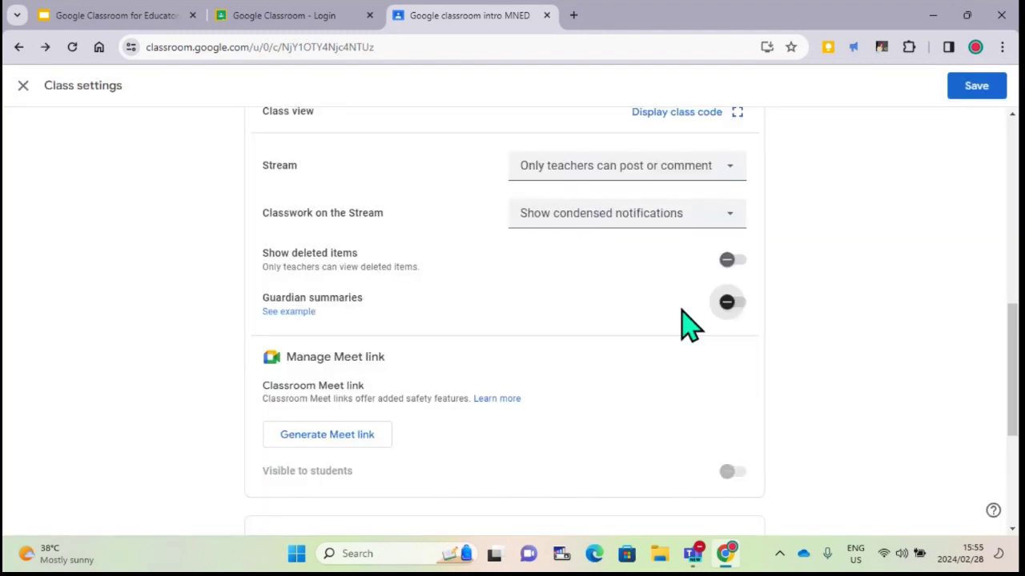
Set the overall grade calculation in the grading settings to Total points
scroll(686, 263, "down", 1)
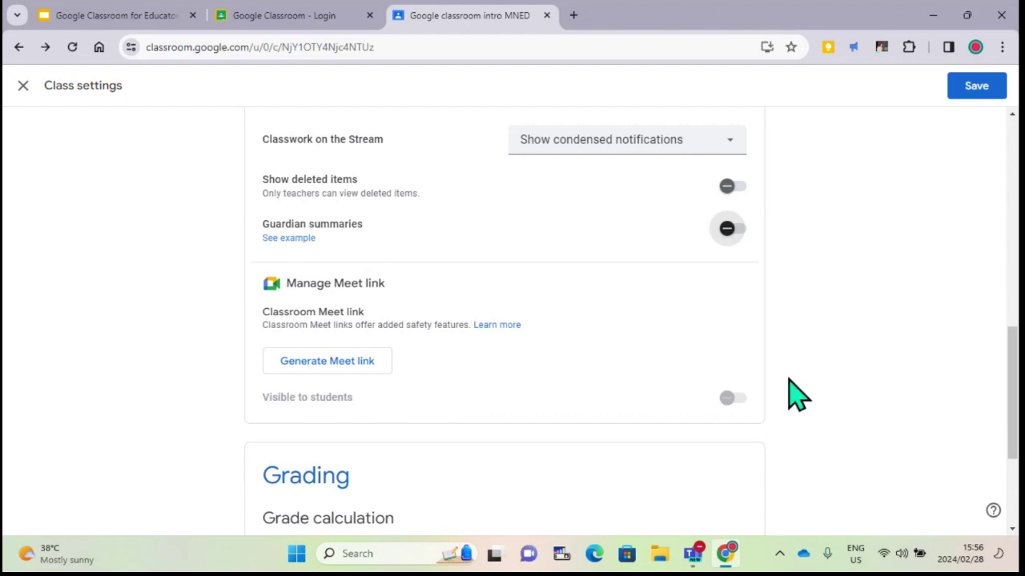
scroll(694, 390, "down", 2)
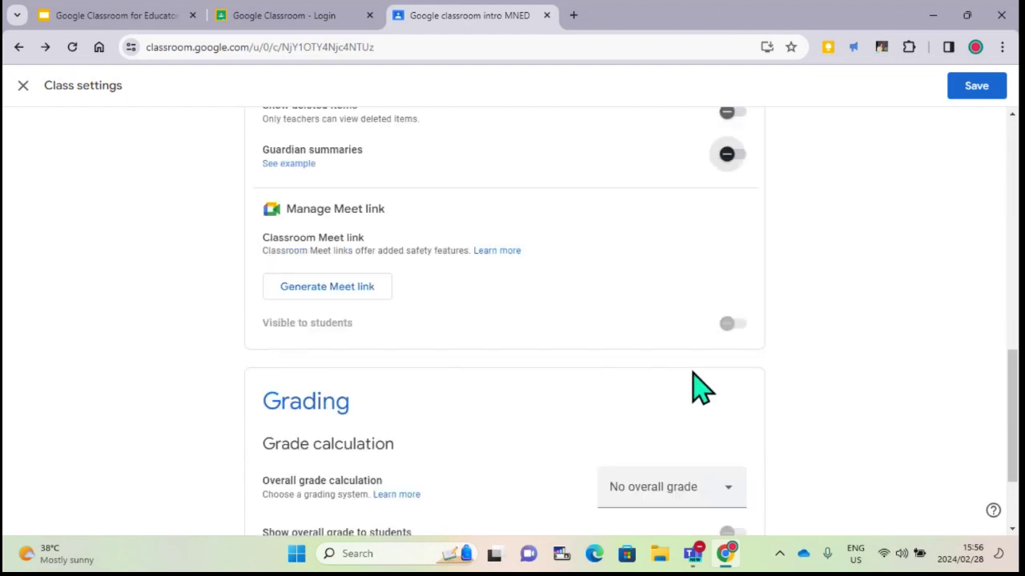
scroll(845, 328, "down", 1)
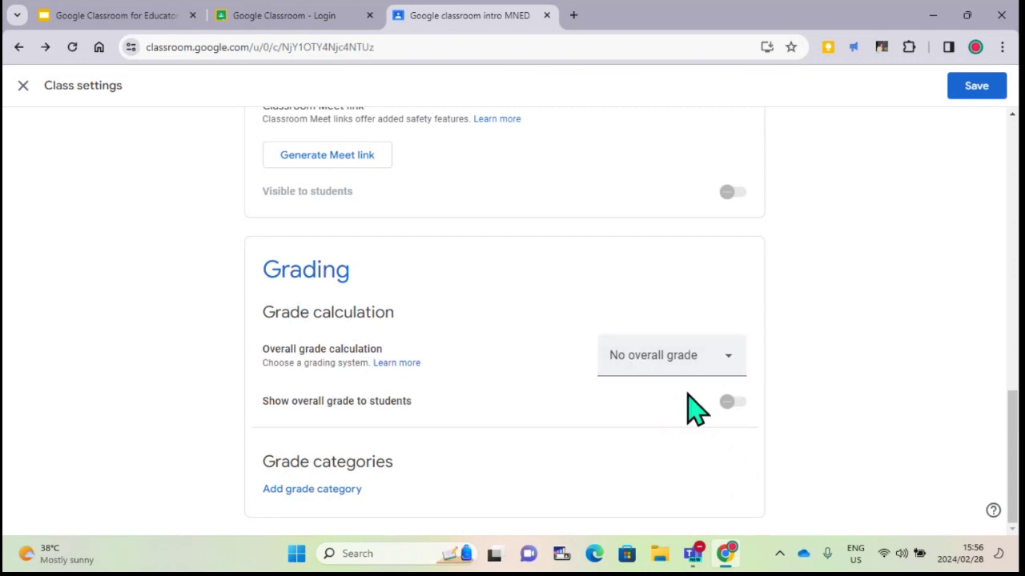
left_click(732, 372)
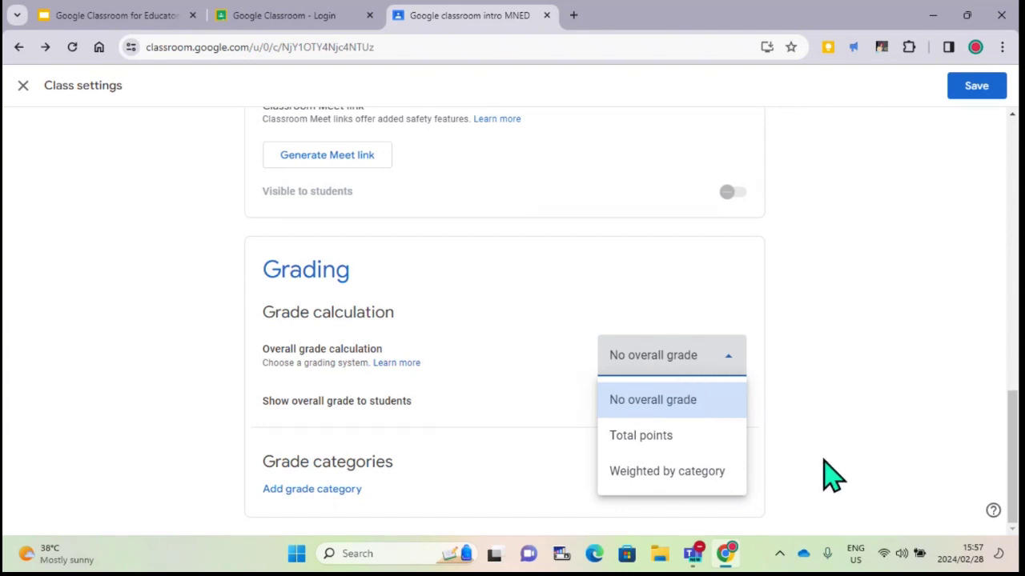
left_click(664, 436)
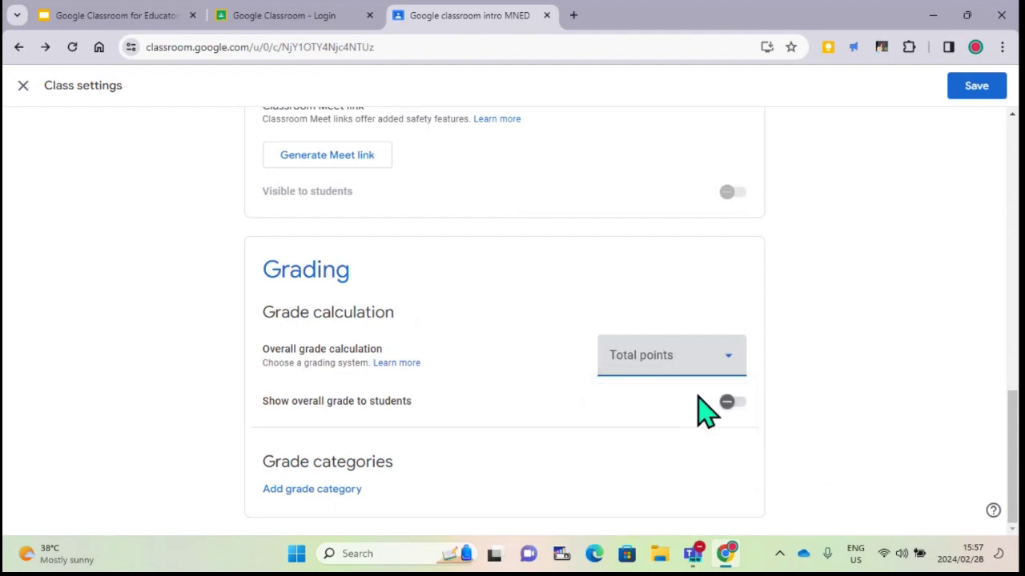
Open the help article on choosing a grading system, read through its sections on grading setup, and close it
left_click(409, 364)
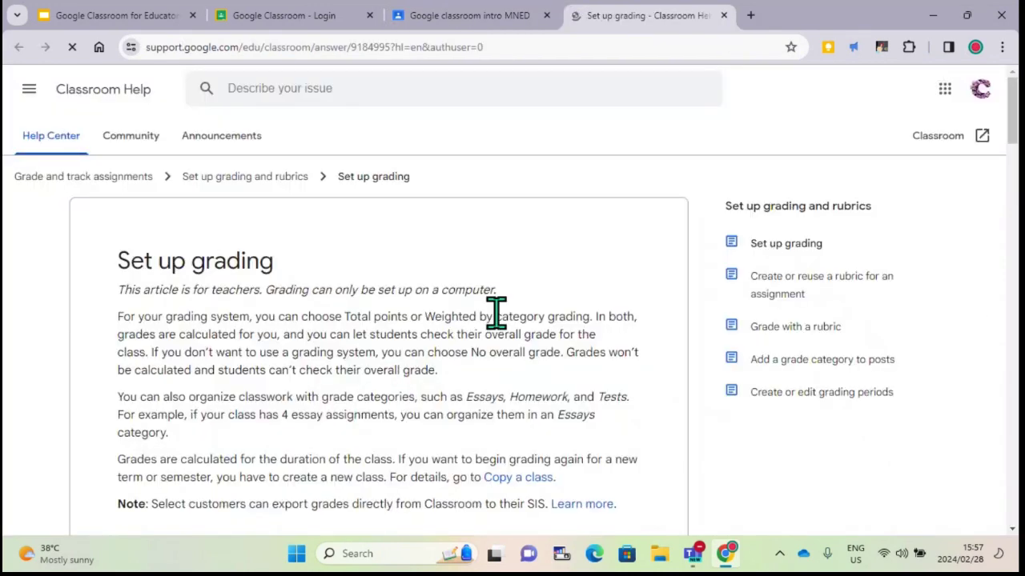
scroll(594, 332, "down", 1)
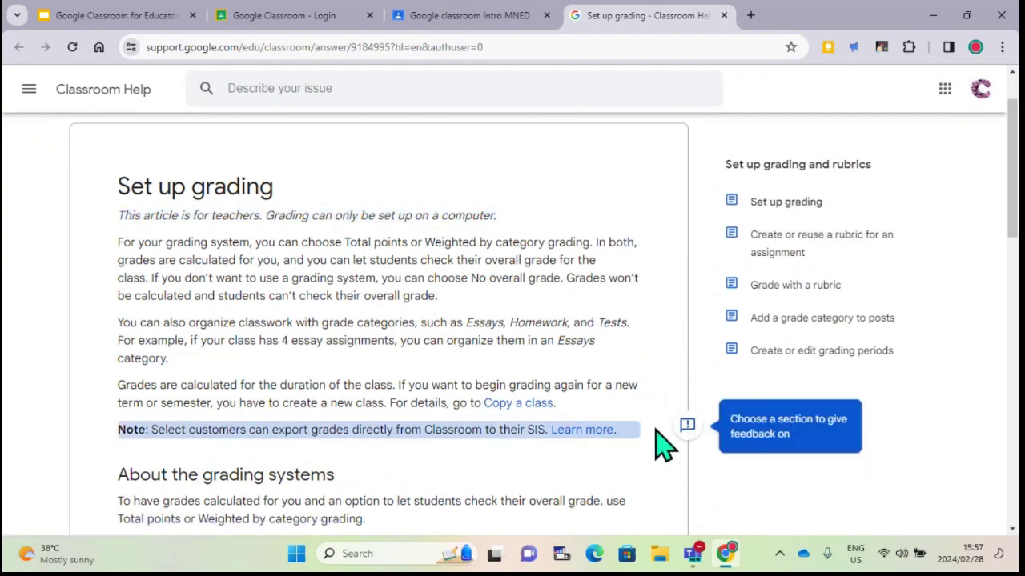
scroll(668, 457, "down", 1)
scroll(661, 446, "down", 1)
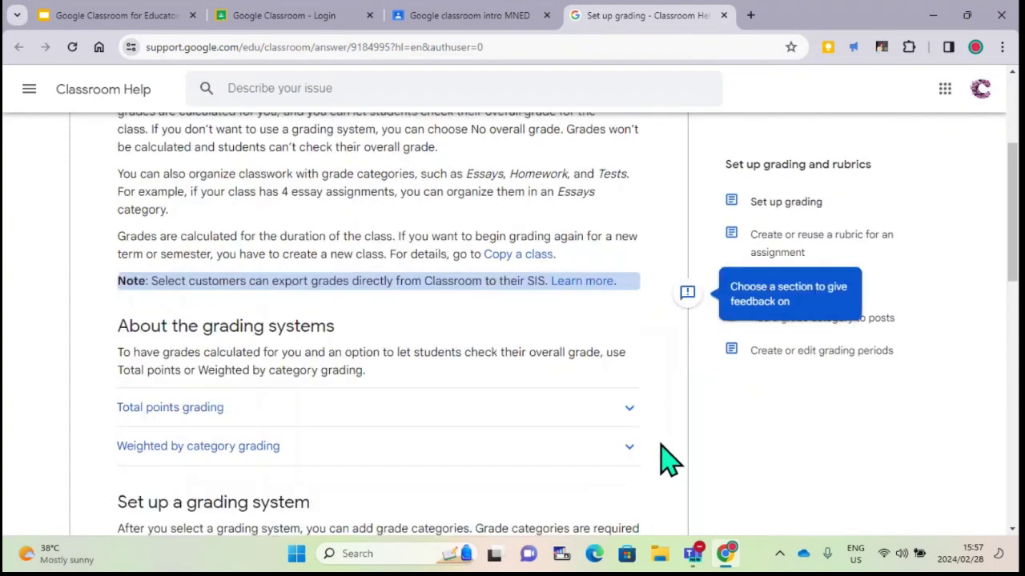
scroll(662, 446, "down", 1)
scroll(668, 460, "down", 1)
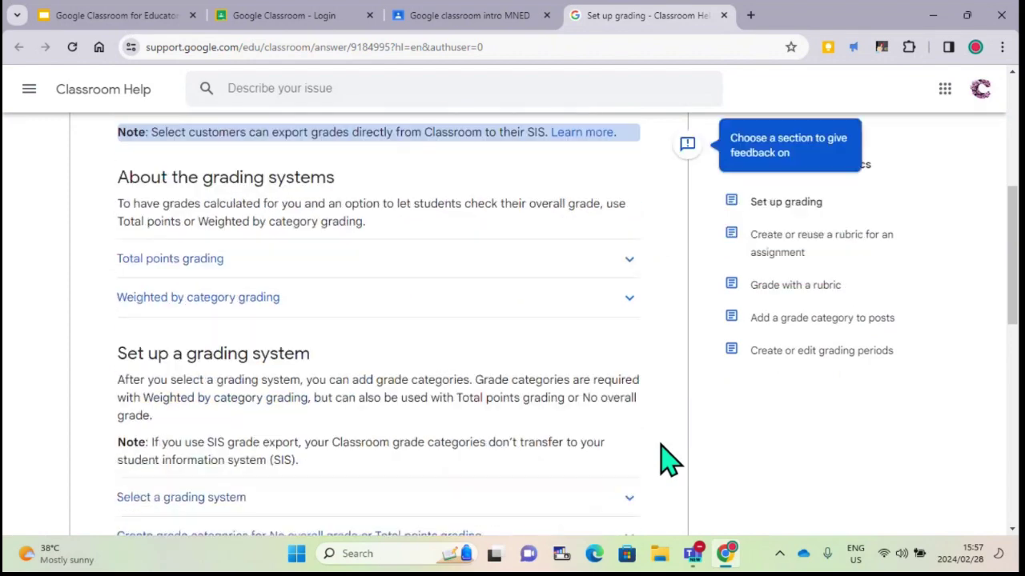
scroll(668, 460, "down", 1)
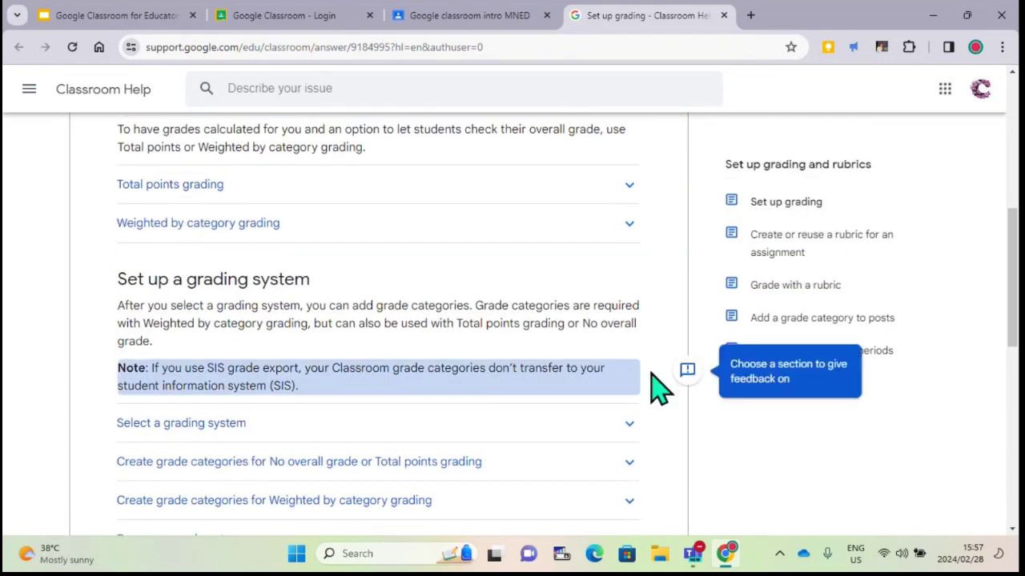
scroll(721, 444, "up", 5)
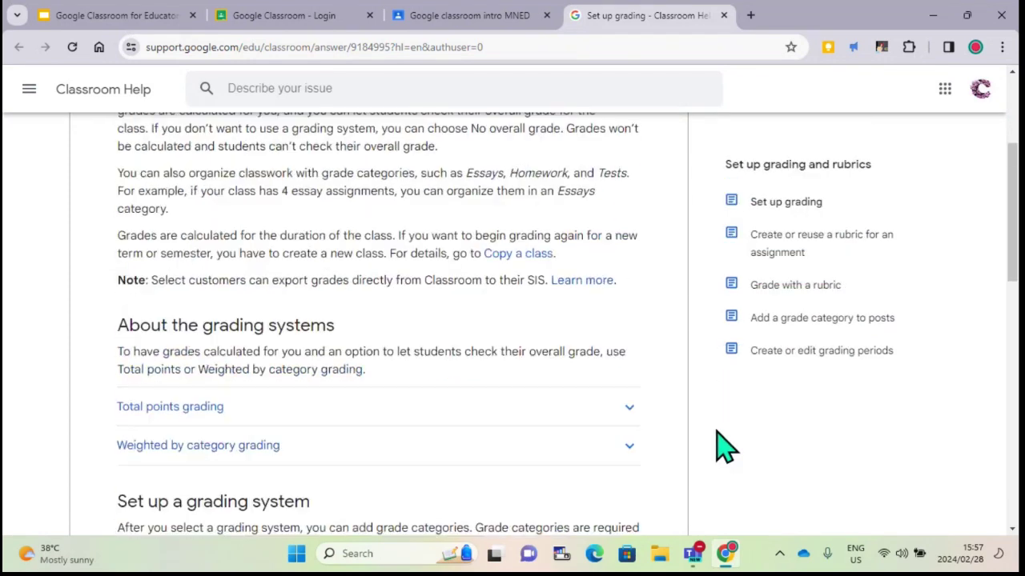
scroll(721, 444, "up", 2)
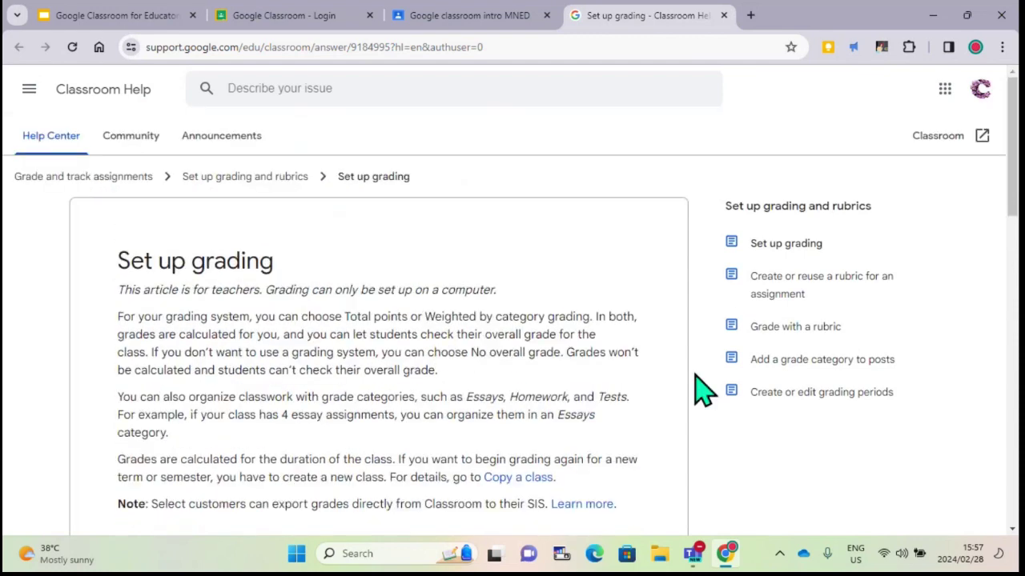
left_click(724, 15)
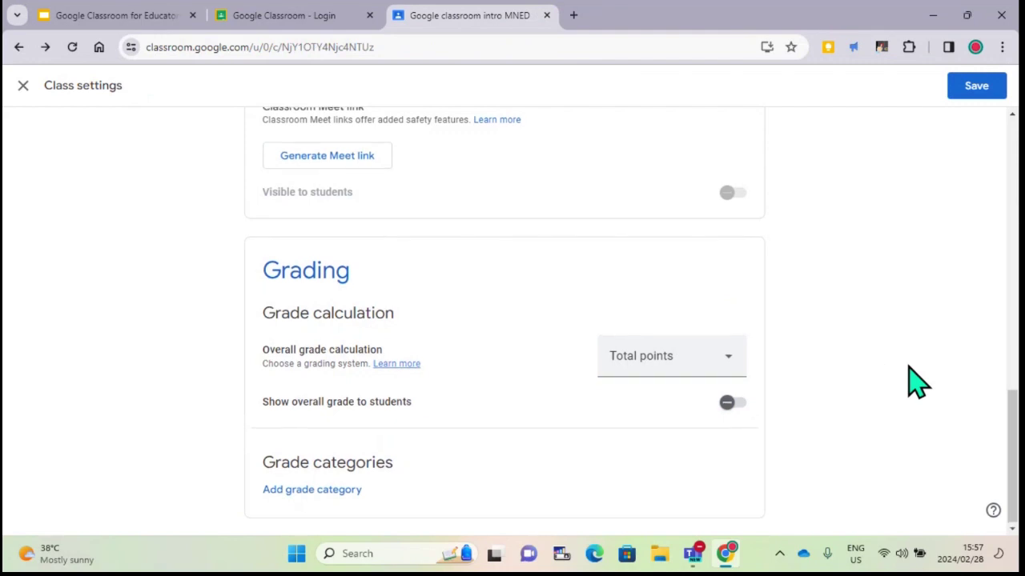
Go back over the grading, general and class detail sections of the class settings and save the changes
scroll(911, 382, "up", 2)
scroll(911, 381, "up", 4)
scroll(910, 382, "down", 6)
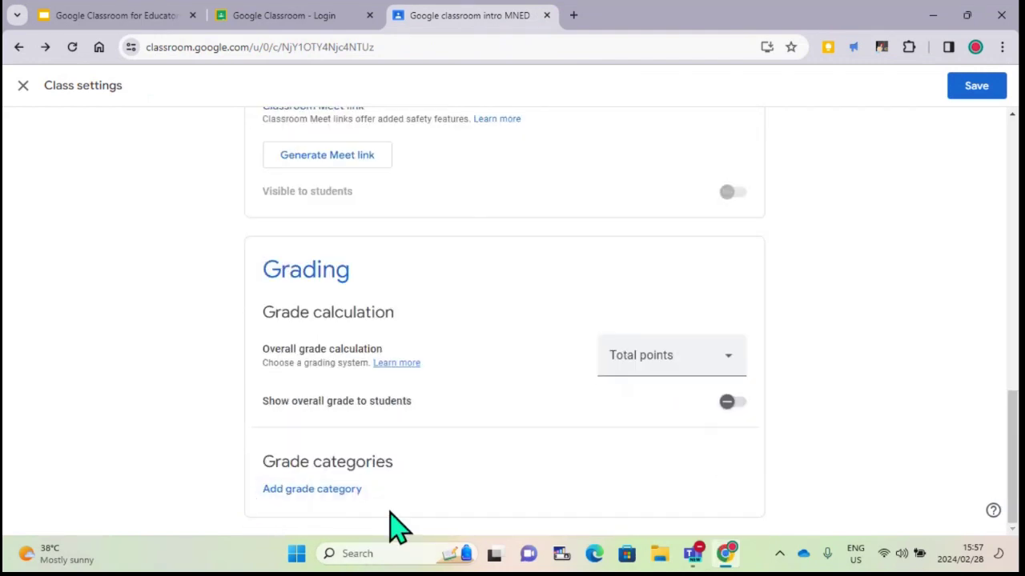
scroll(785, 408, "up", 2)
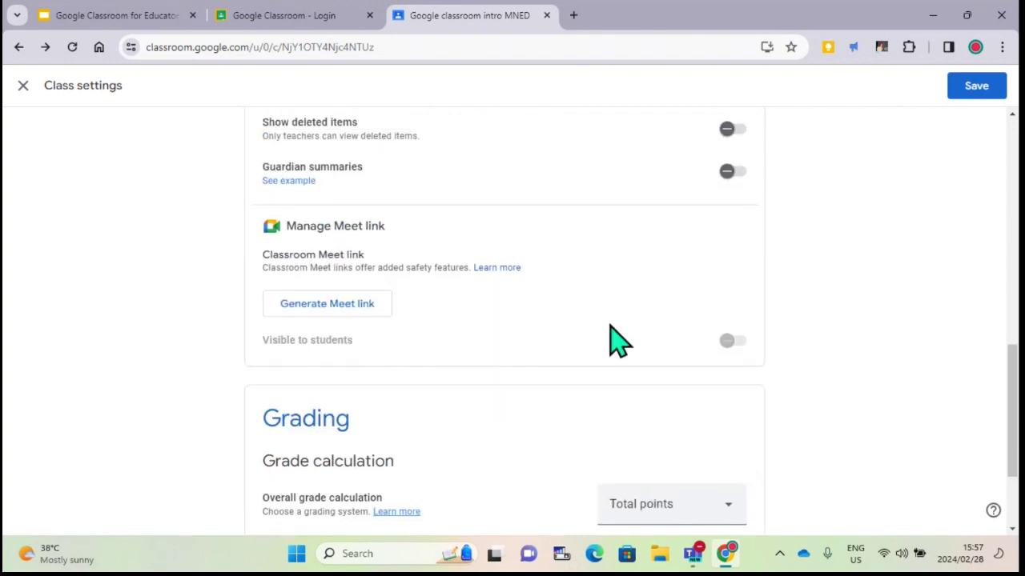
scroll(481, 436, "down", 2)
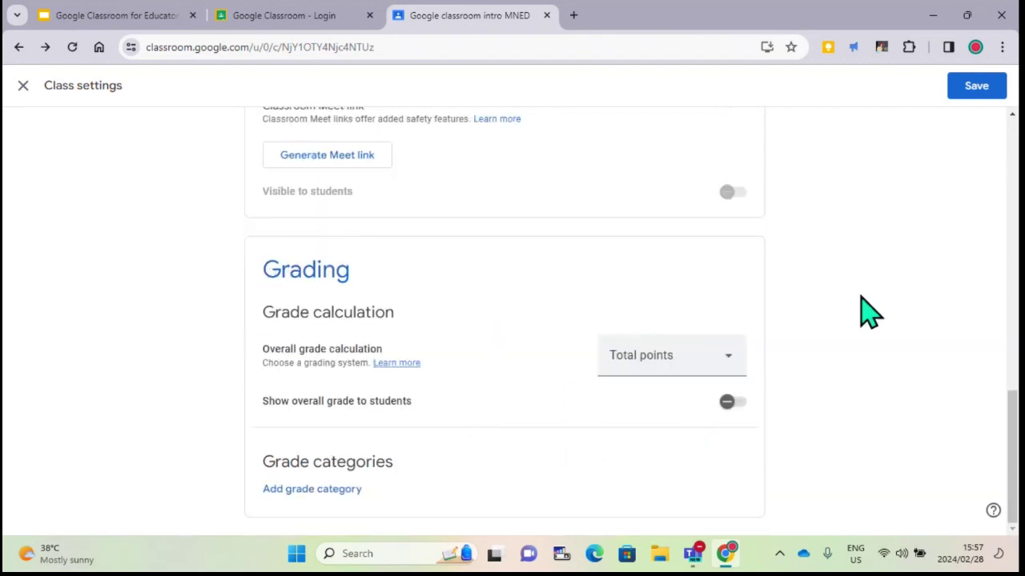
scroll(871, 313, "up", 10)
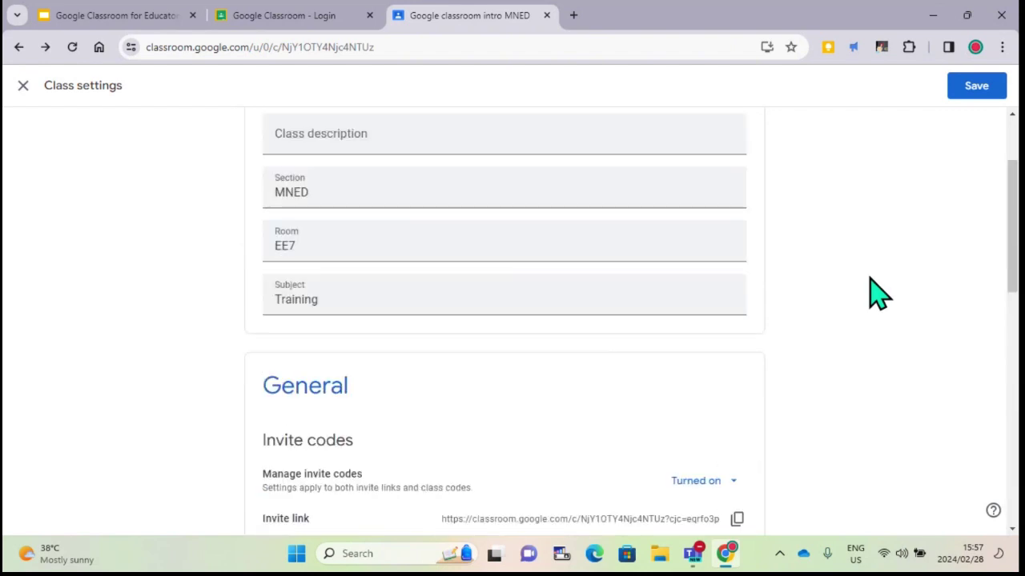
scroll(873, 295, "up", 2)
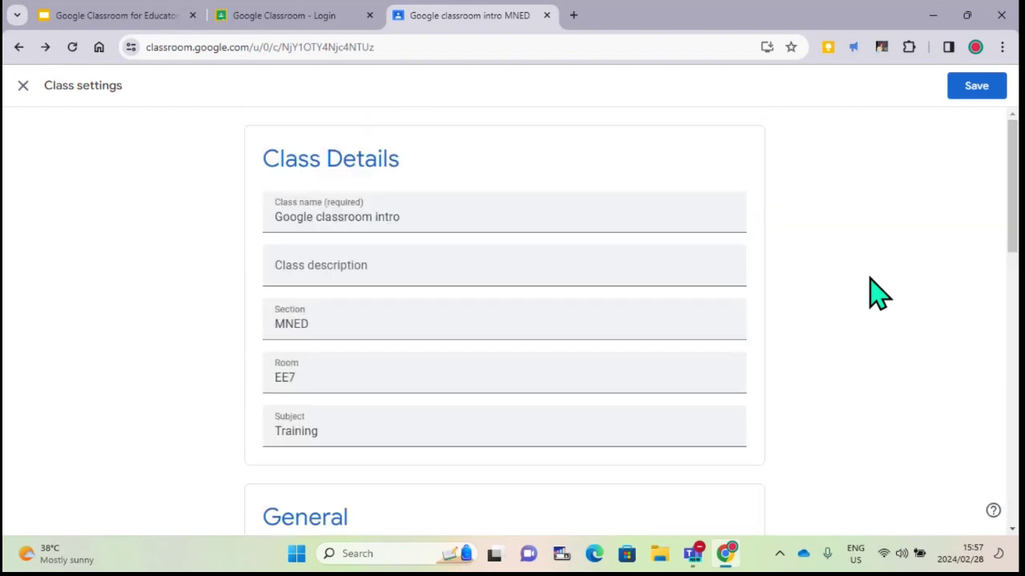
left_click(977, 88)
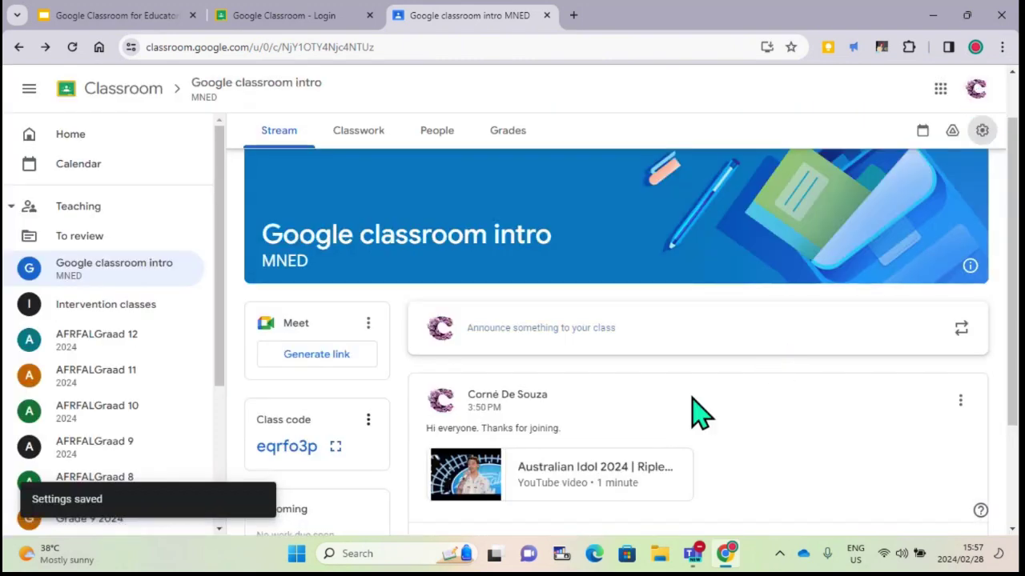
Check the stream's announcement and comment area, and open the class's Classwork page
scroll(692, 408, "down", 3)
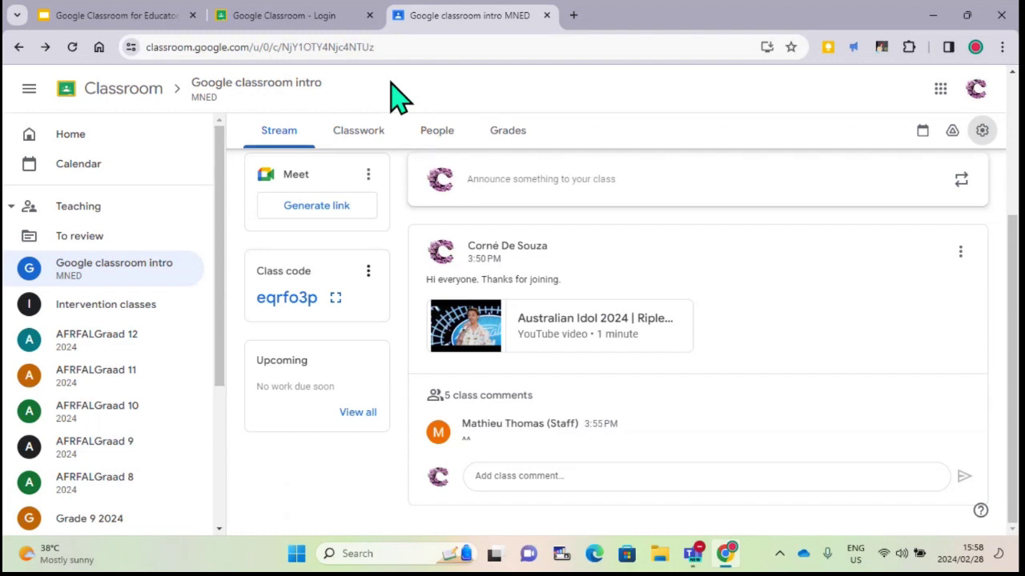
left_click(382, 143)
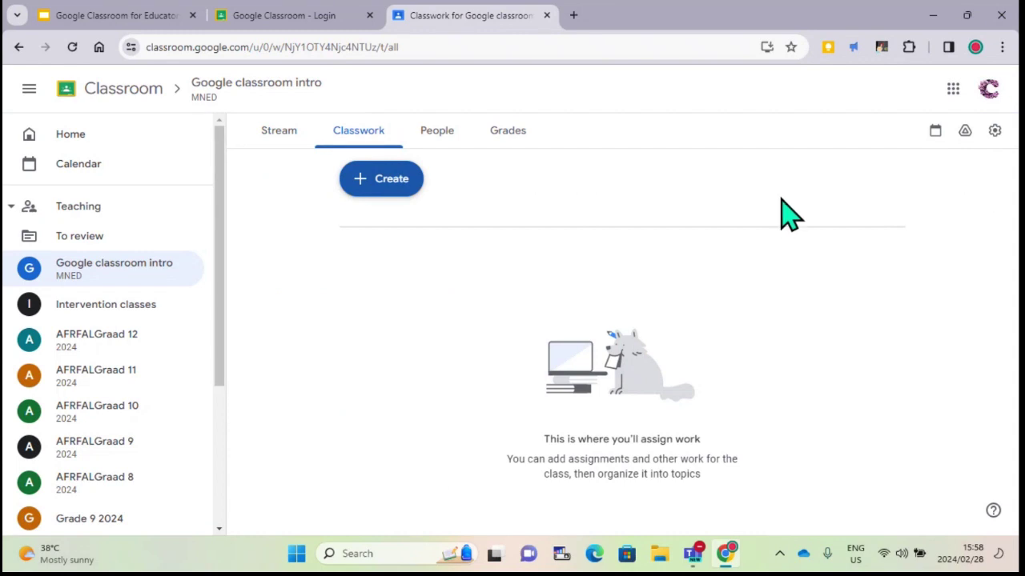
Create a quiz assignment in the classwork and title it "Stress levels"
left_click(392, 185)
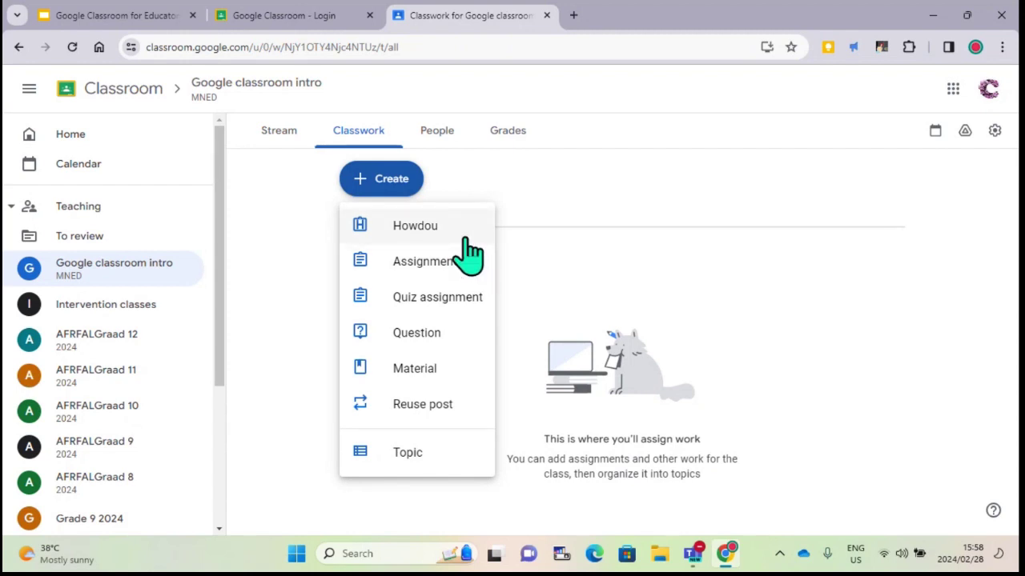
left_click(472, 302)
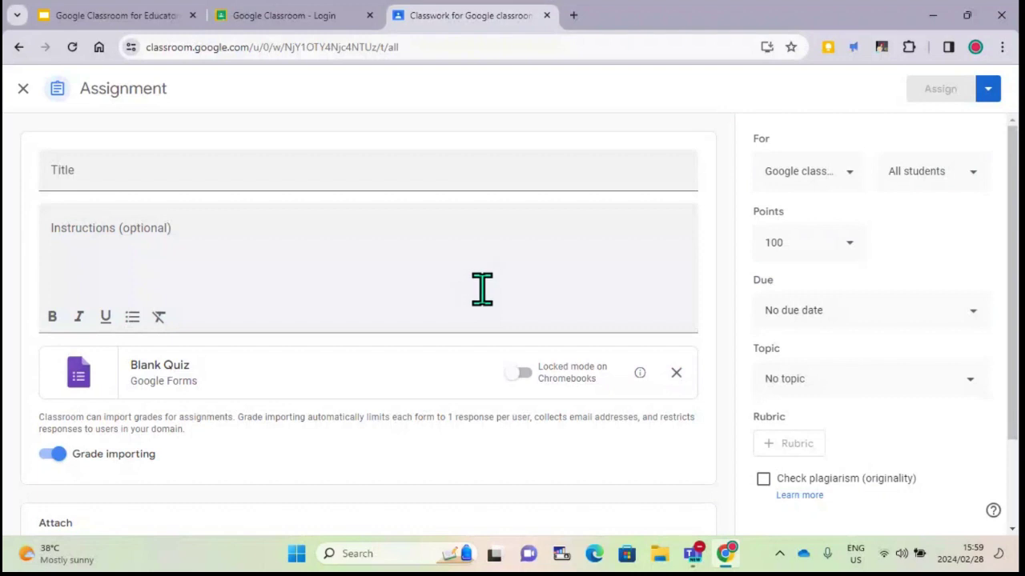
scroll(352, 400, "down", 2)
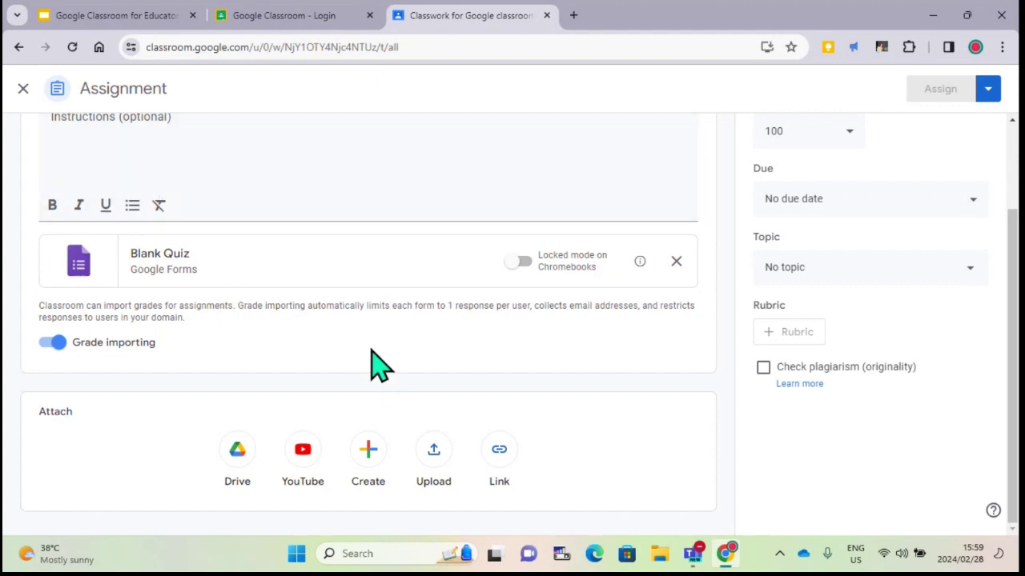
scroll(352, 432, "up", 2)
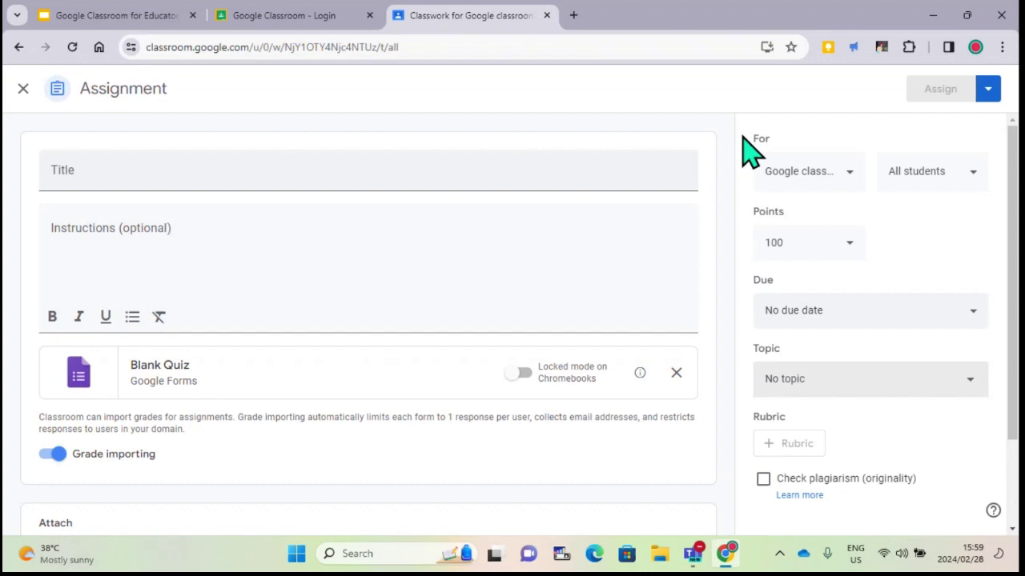
left_click(304, 178)
type("Stress le")
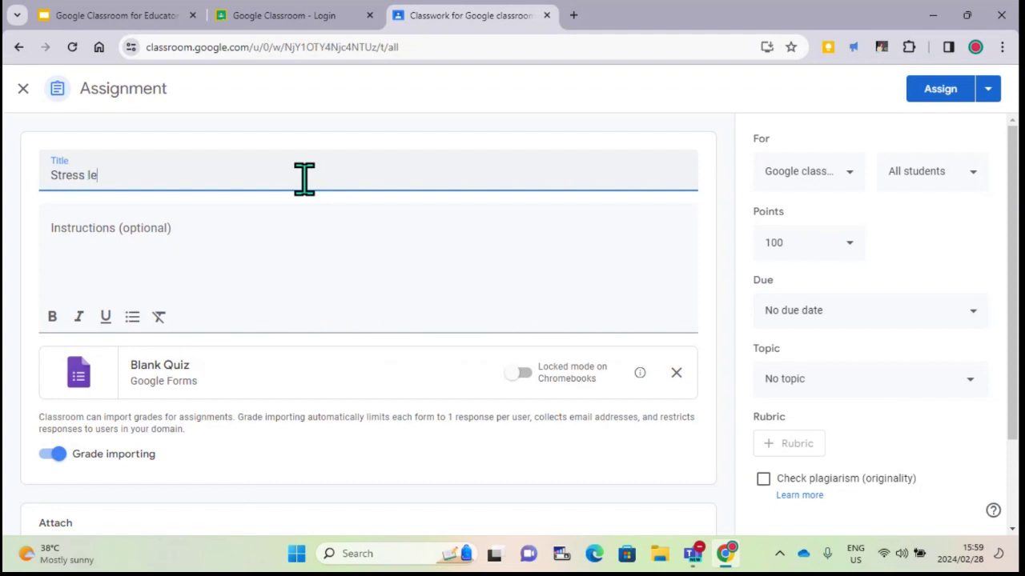
type("vels")
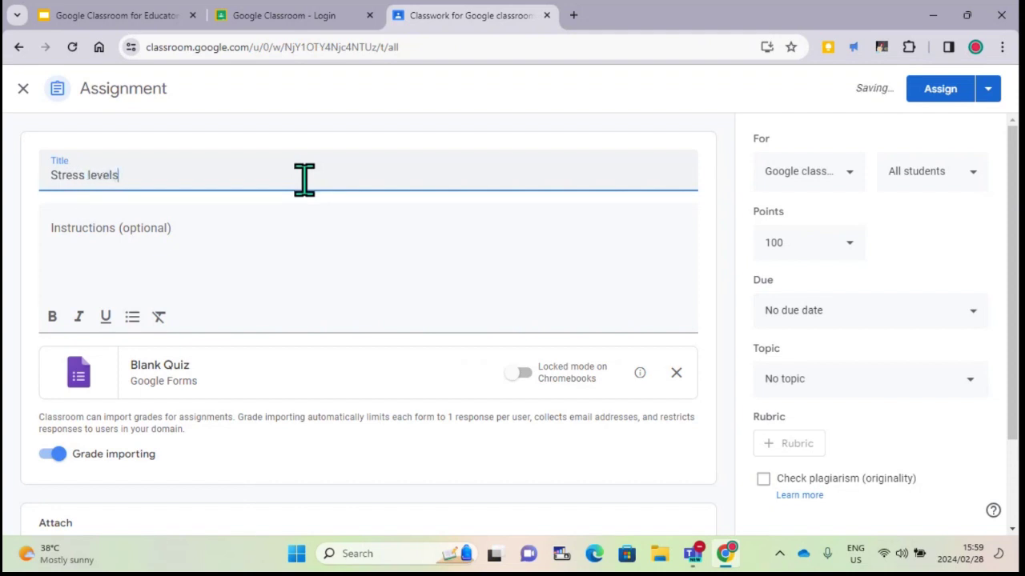
Enter the assignment instructions "Please complete the quiz below."
left_click(126, 235)
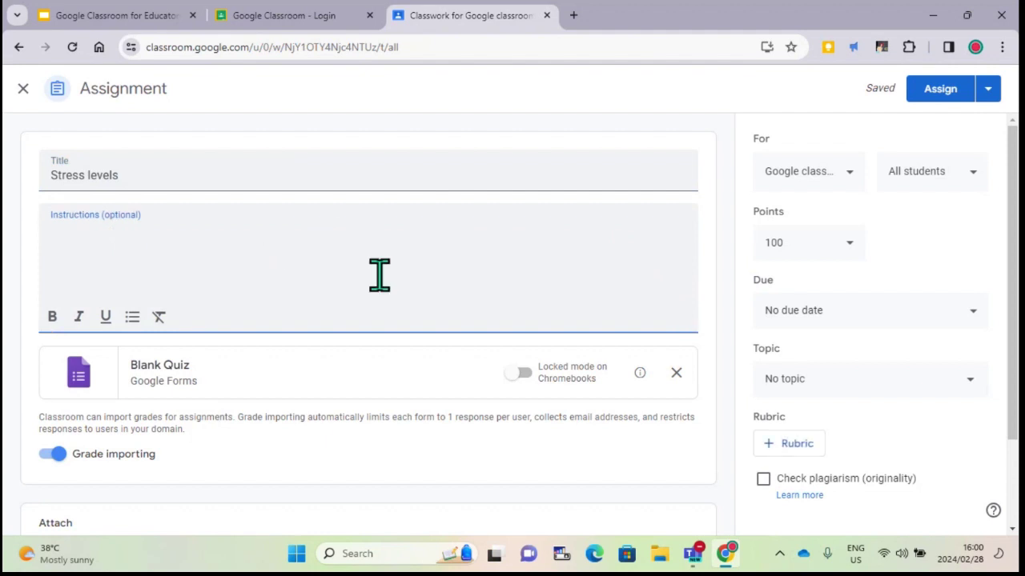
type("Please complete the ")
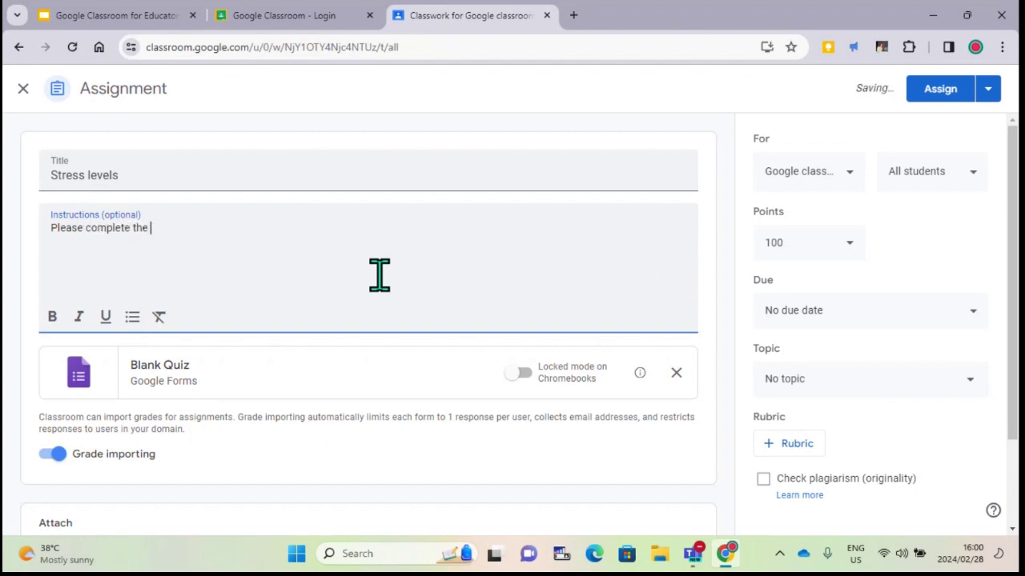
type("quiz ")
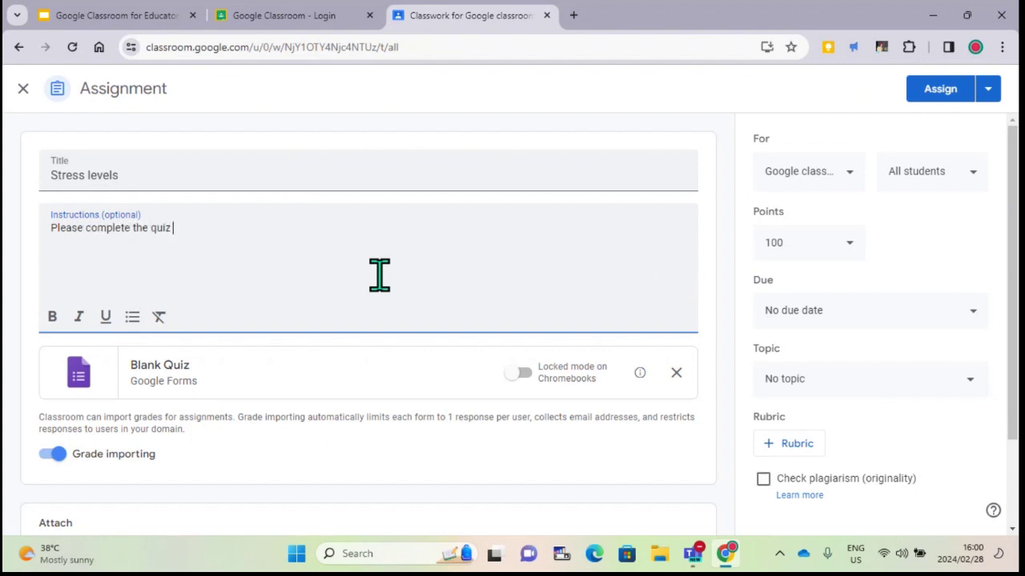
type("below.")
Open the attached Blank Quiz form and rename the form file as "Stress levels"
scroll(473, 464, "down", 1)
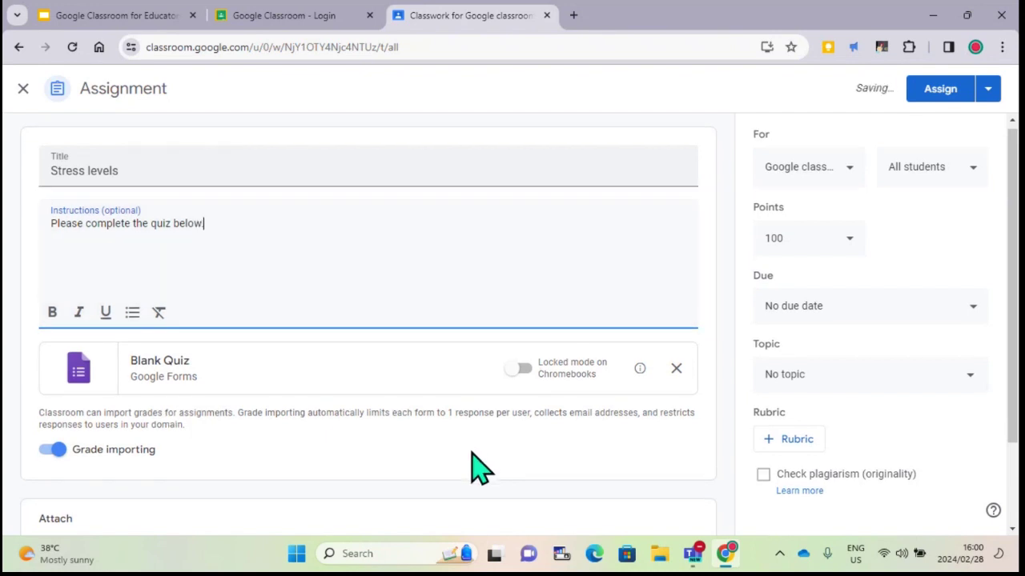
scroll(472, 468, "down", 1)
scroll(600, 393, "down", 1)
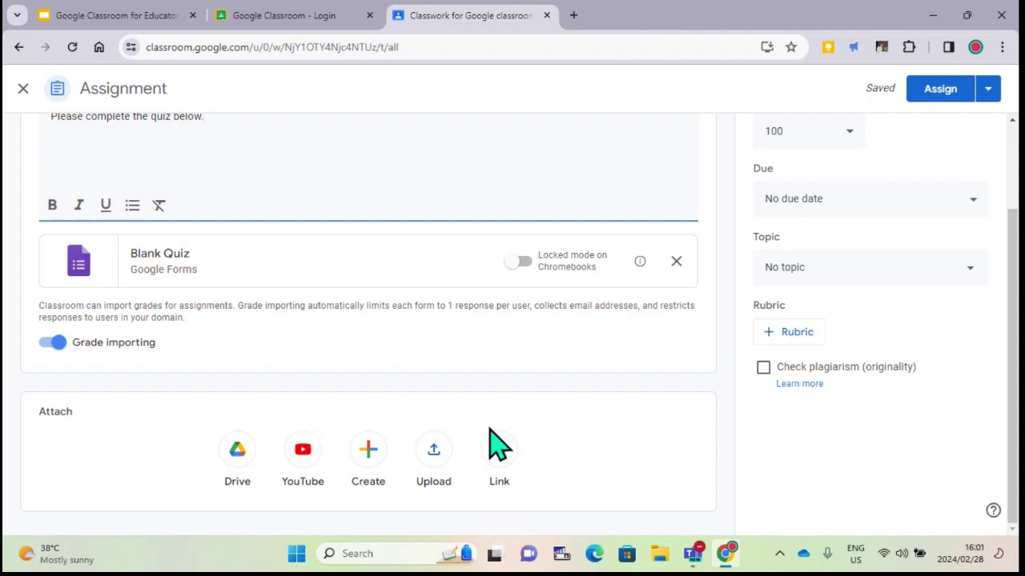
left_click(160, 254)
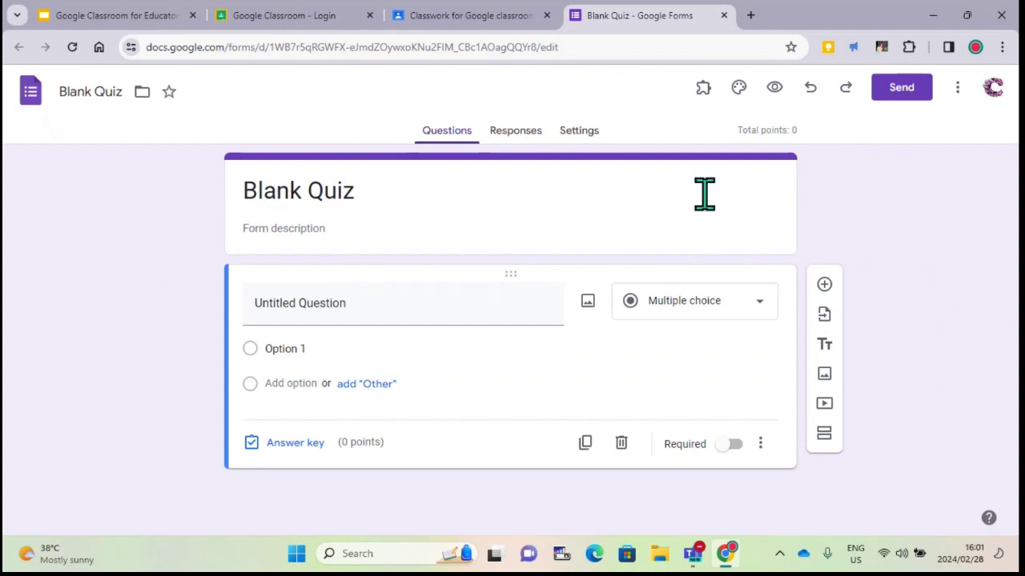
left_click(367, 195)
left_click(109, 94)
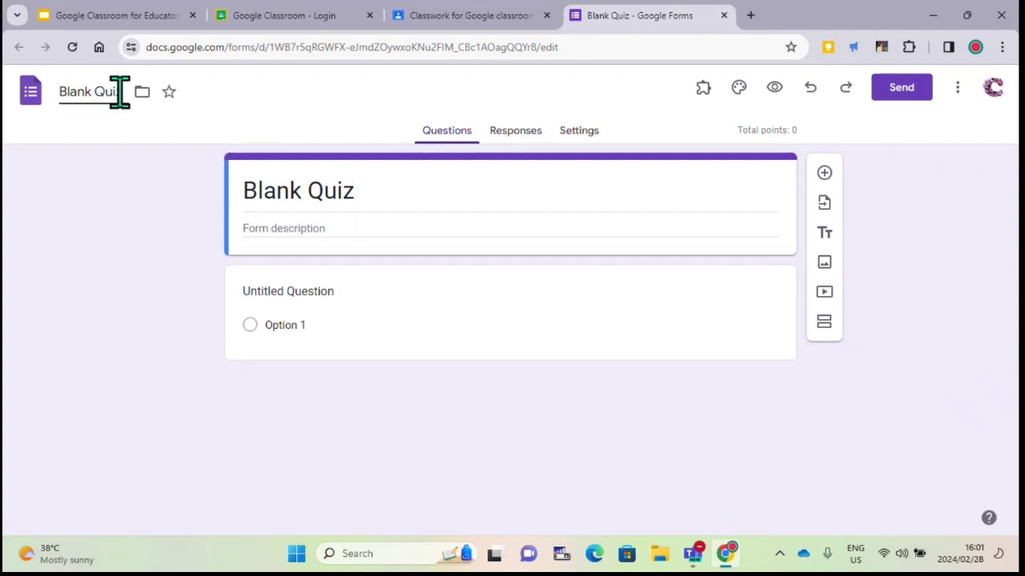
key("BackSpace")
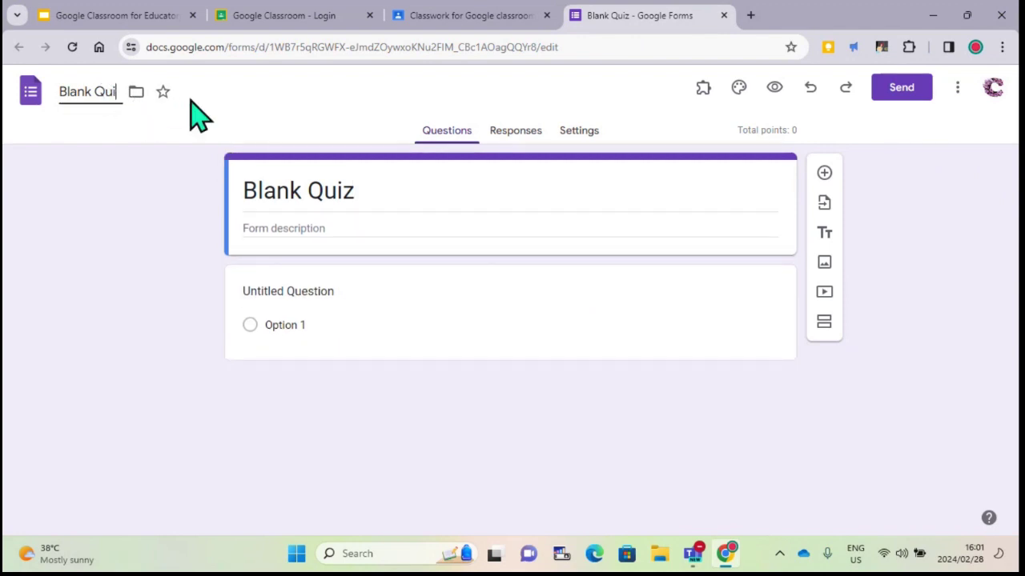
key("BackSpace")
key("BackSpace")
key("BackSpace")
key("BackSpace")
key("BackSpace")
key("BackSpace")
key("BackSpace")
key("BackSpace")
key("BackSpace")
type("St")
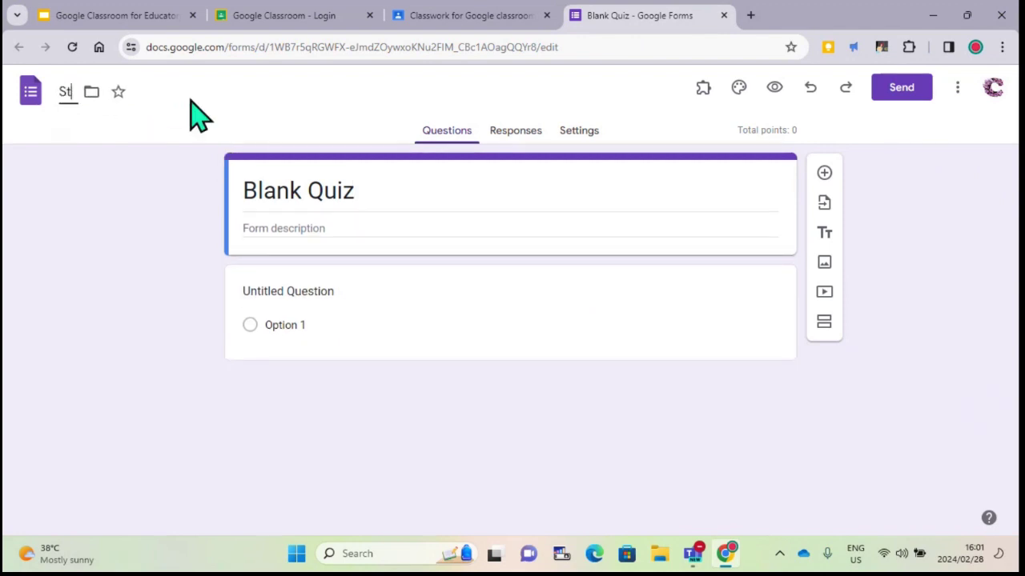
type("ress")
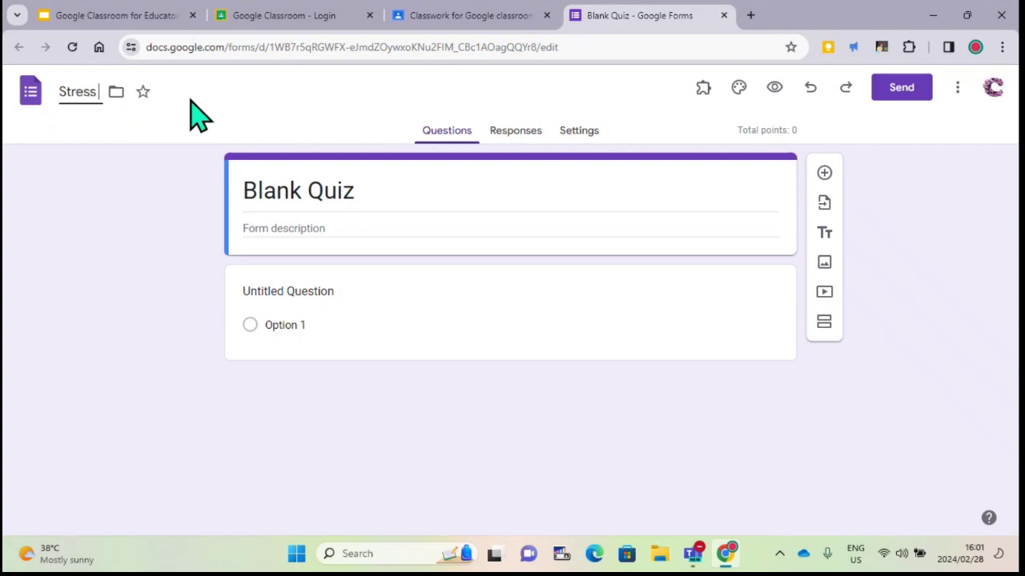
type(" levels")
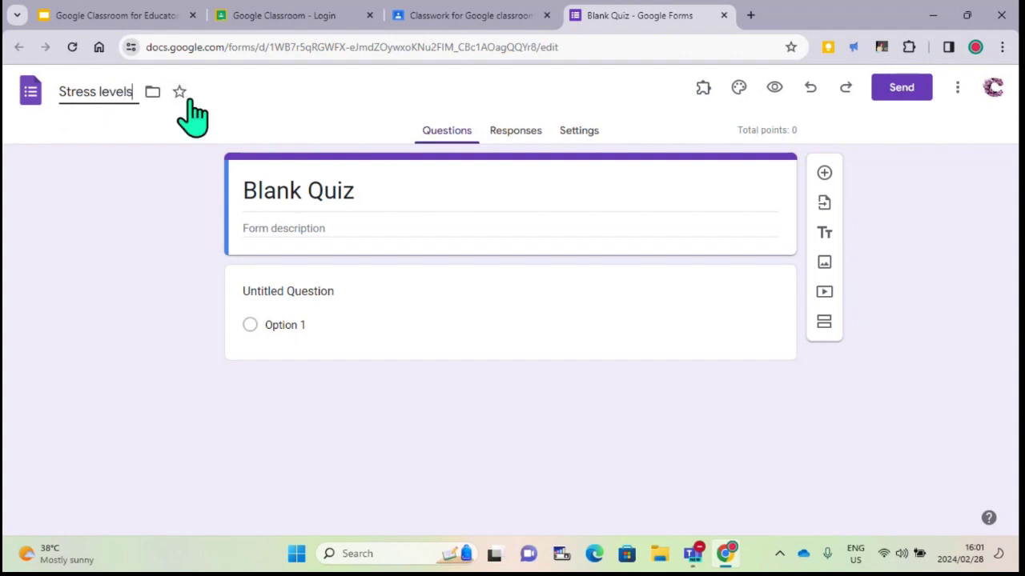
left_click(404, 191)
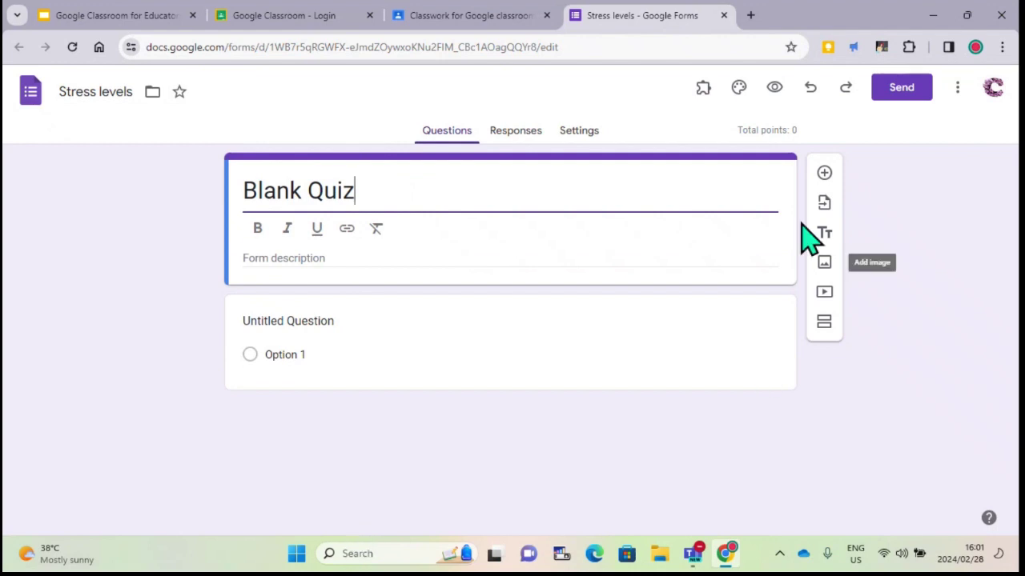
Try to send the form by email with the recipient field empty, and close the send dialog
left_click(905, 96)
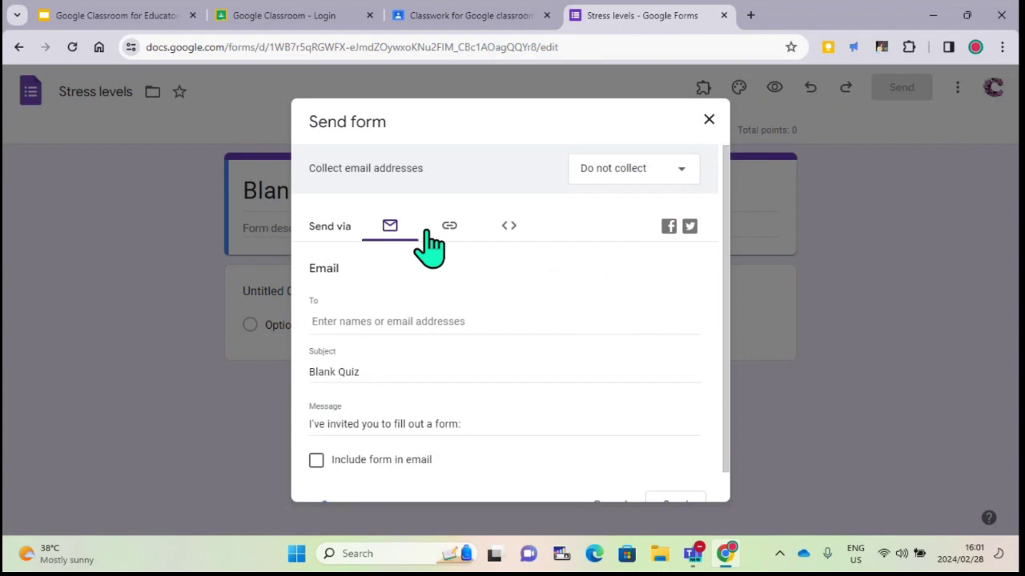
scroll(679, 377, "down", 1)
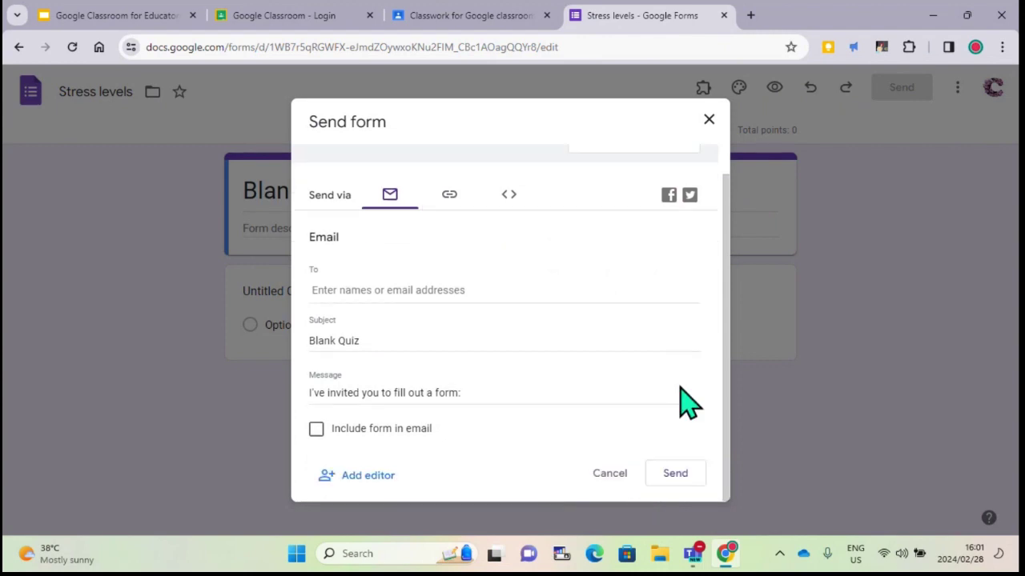
left_click(675, 473)
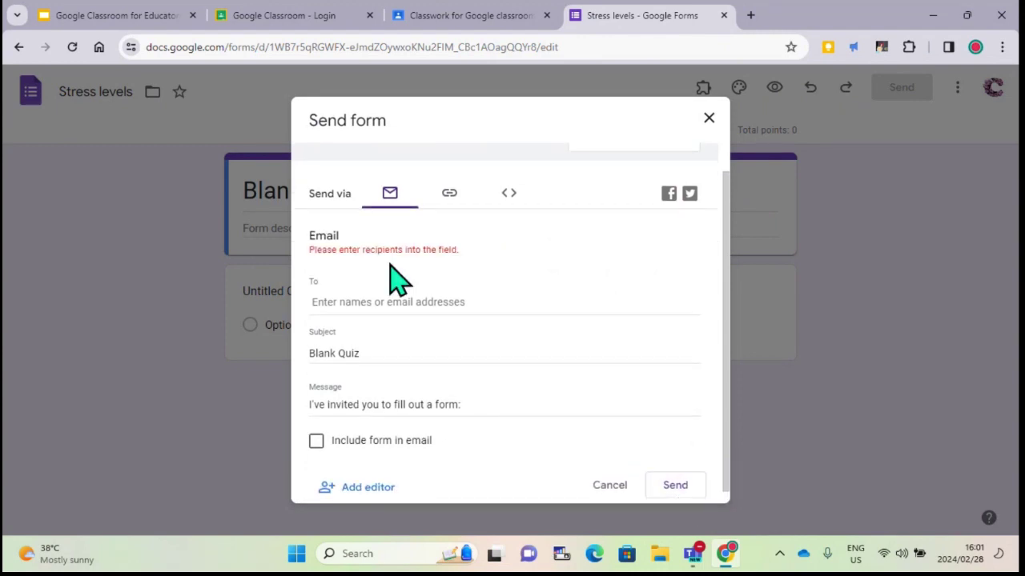
left_click(708, 119)
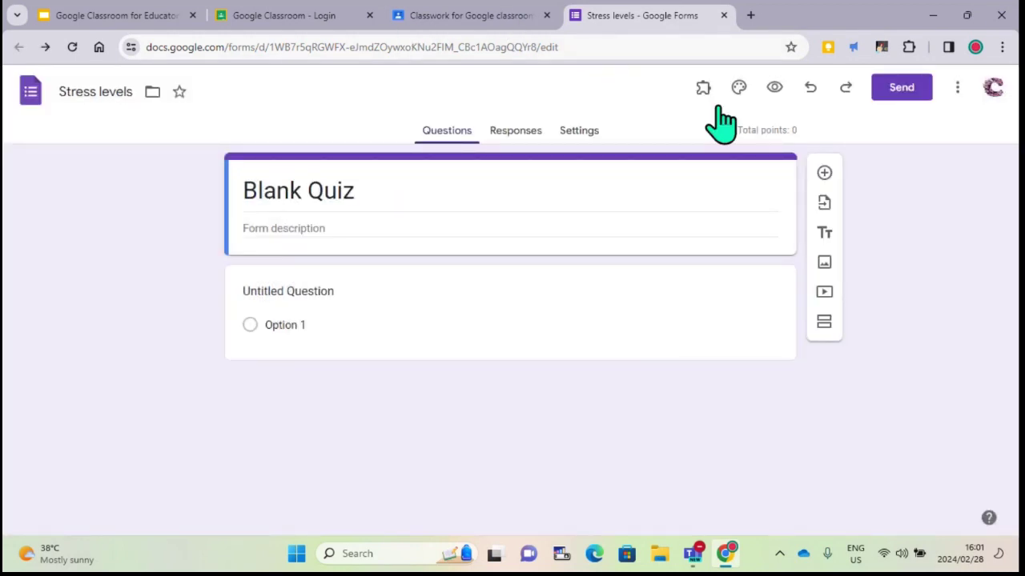
Return to the Classroom assignment draft and close the quiz form's browser tab
left_click(520, 16)
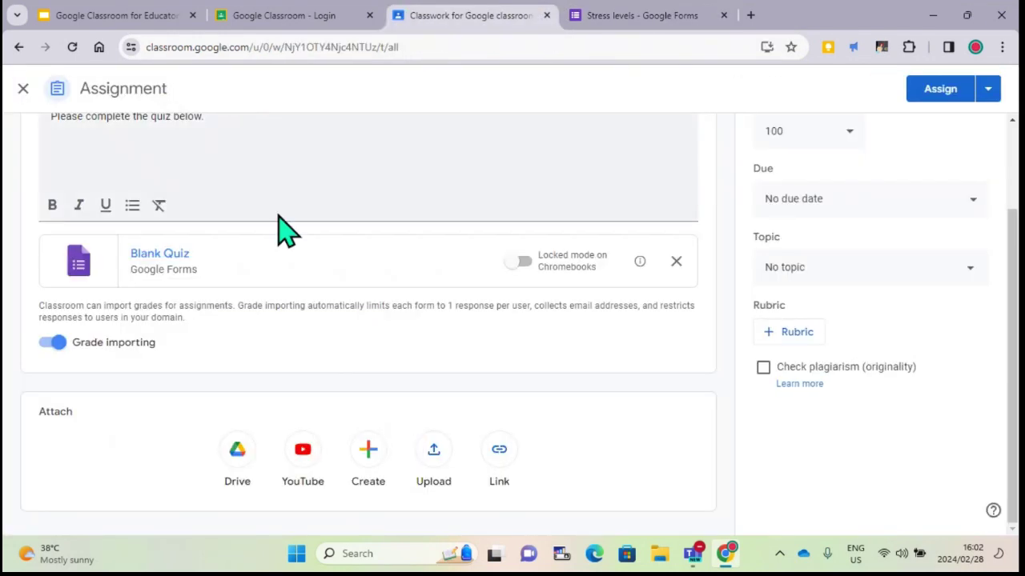
scroll(288, 233, "up", 2)
left_click(723, 15)
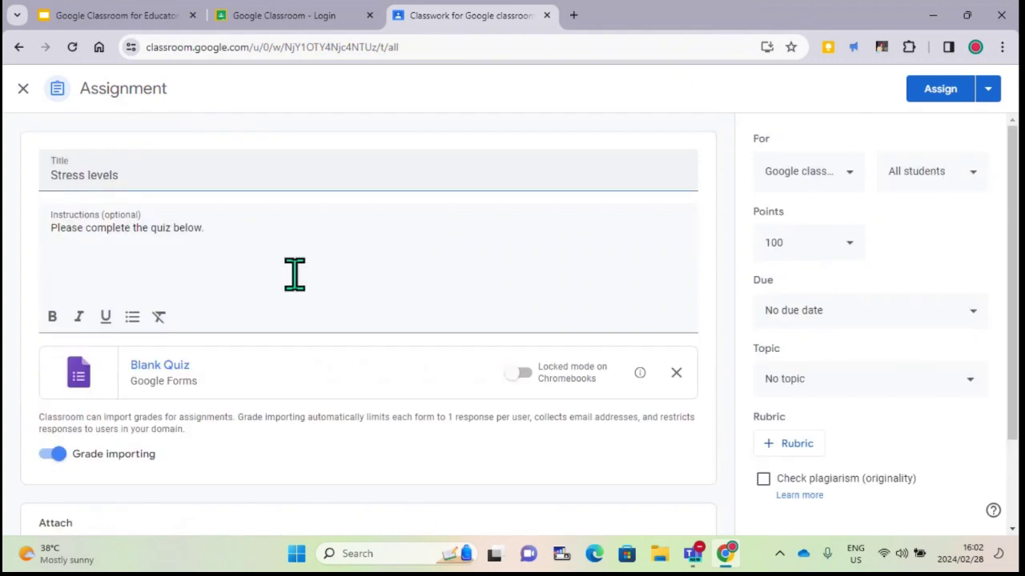
left_click(210, 291)
Search YouTube for "ripley alex" and attach the video "Australian Idol 2024 | Ripley Alexander - Mamma Mia | Auditions" to the assignment
scroll(353, 440, "down", 2)
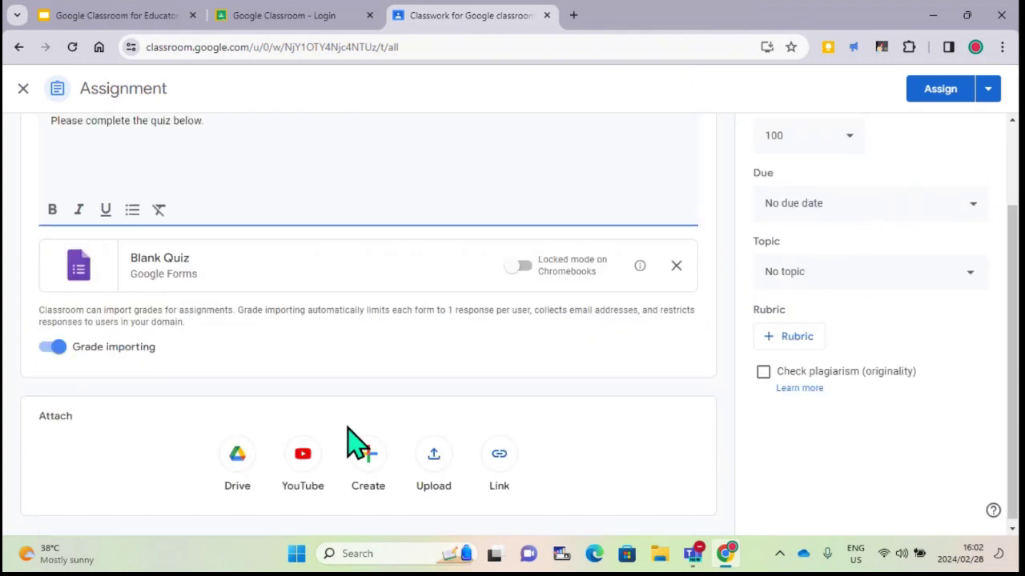
left_click(303, 456)
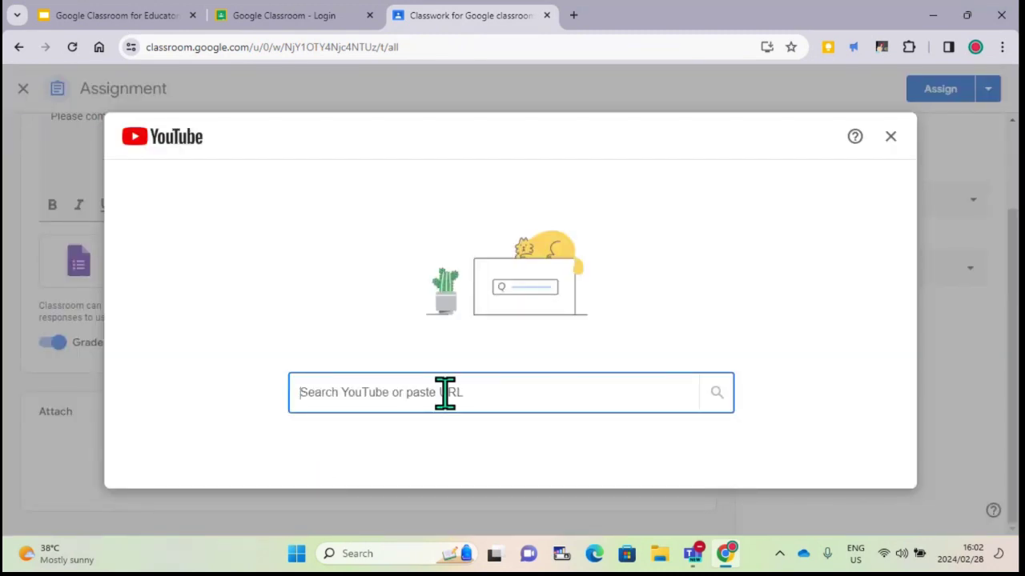
type("ripley")
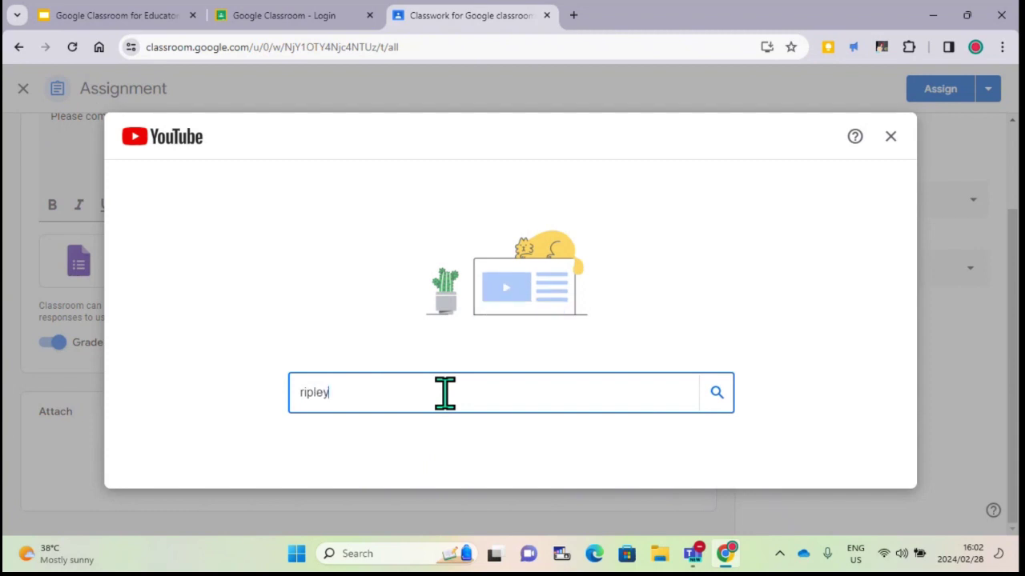
type(" alex")
key("Return")
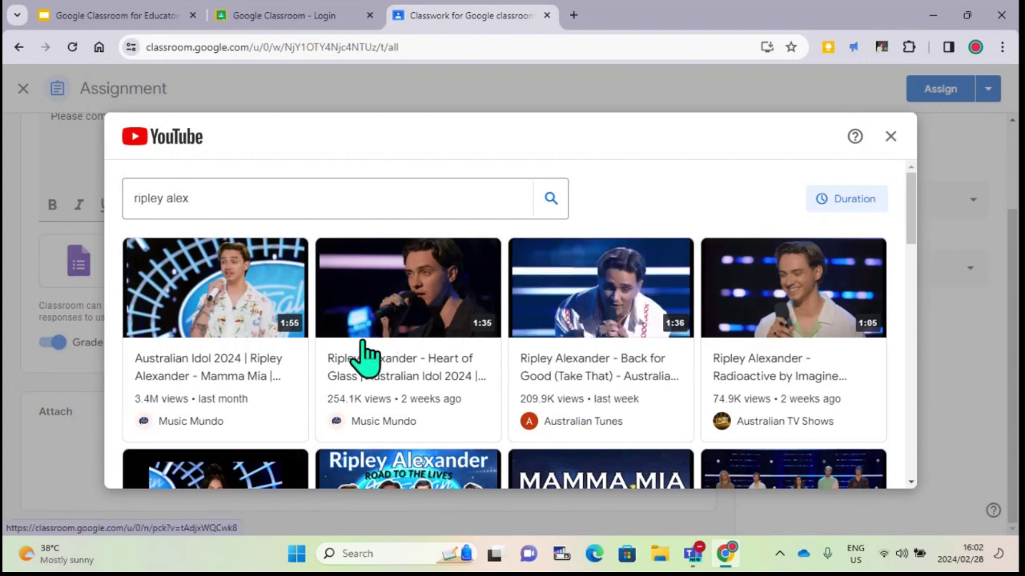
left_click(252, 321)
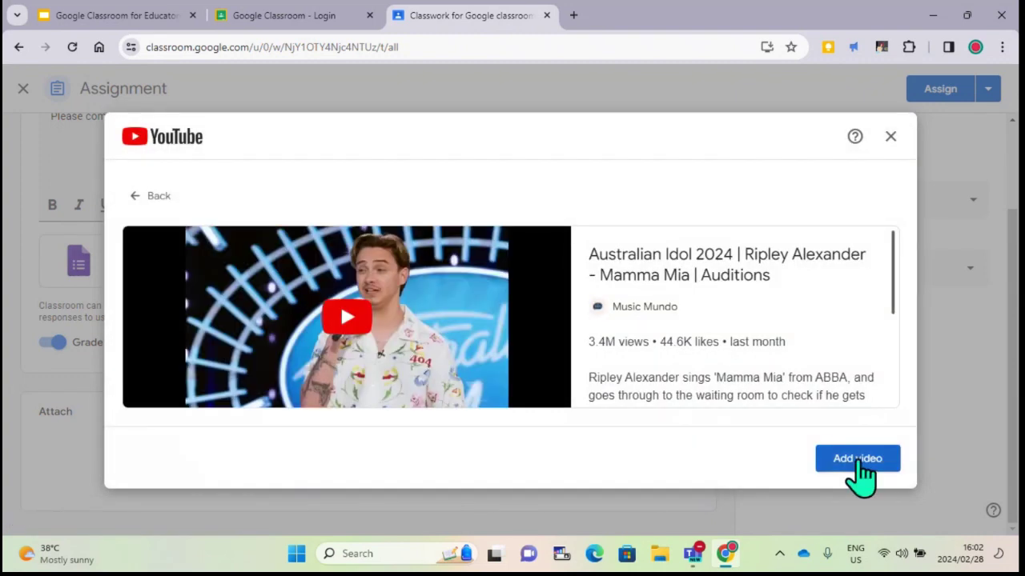
left_click(858, 465)
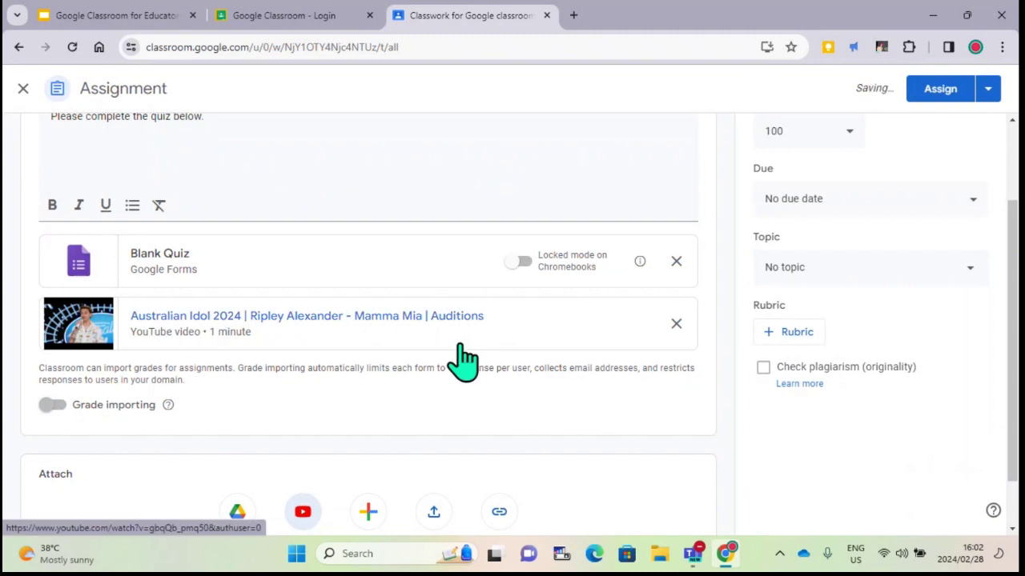
Replace the assignment instructions with "Please listen to this song and complete the questions below:"
scroll(461, 356, "up", 1)
scroll(462, 357, "up", 1)
left_click_drag(231, 231, 52, 245)
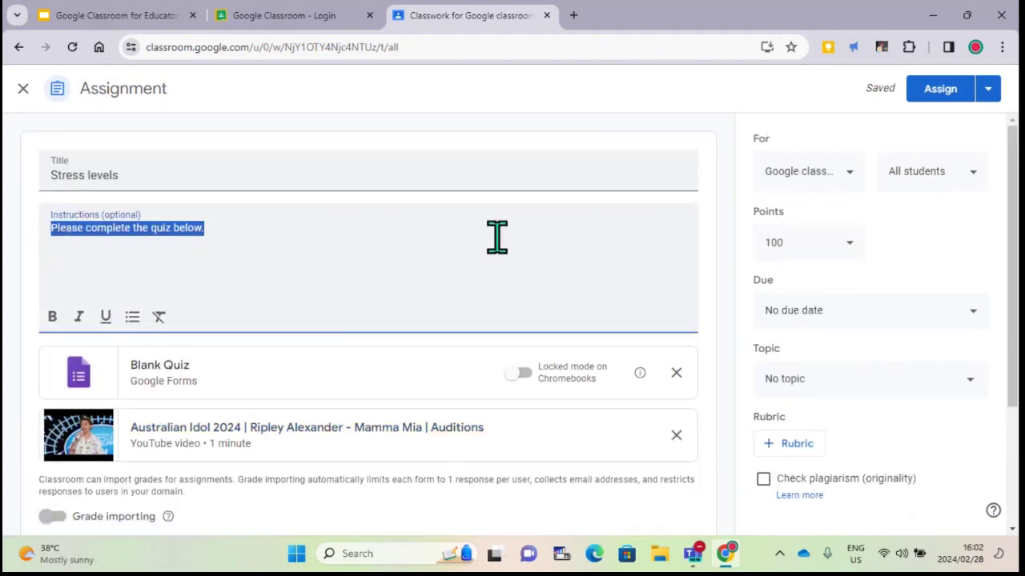
key("BackSpace")
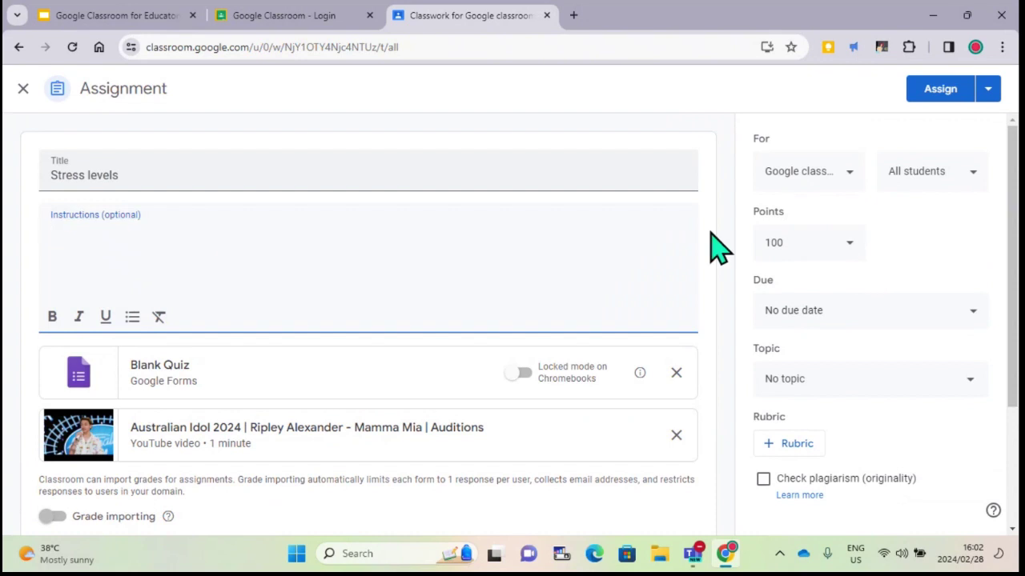
type("Please listen to this so")
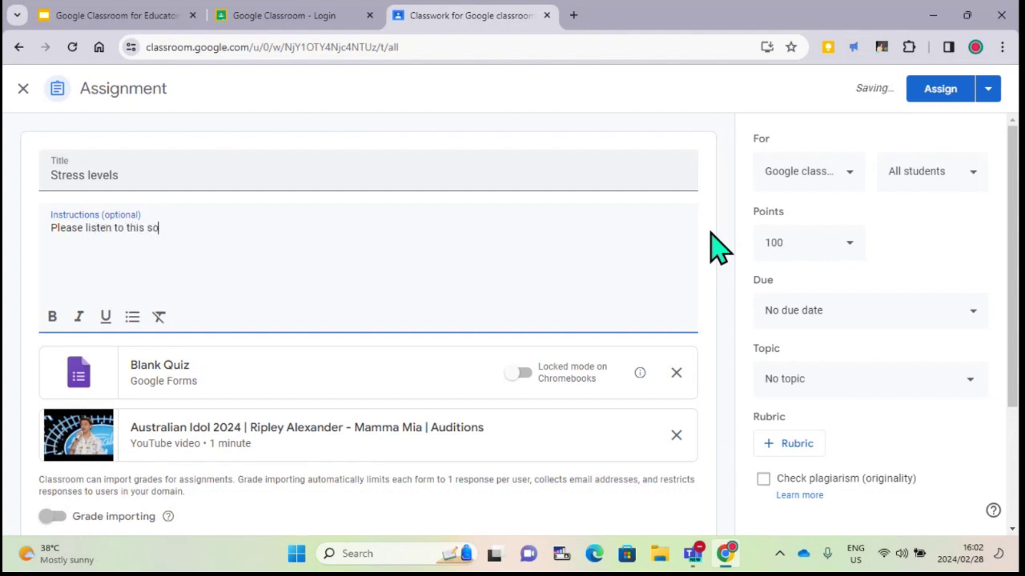
type("ng and complete ")
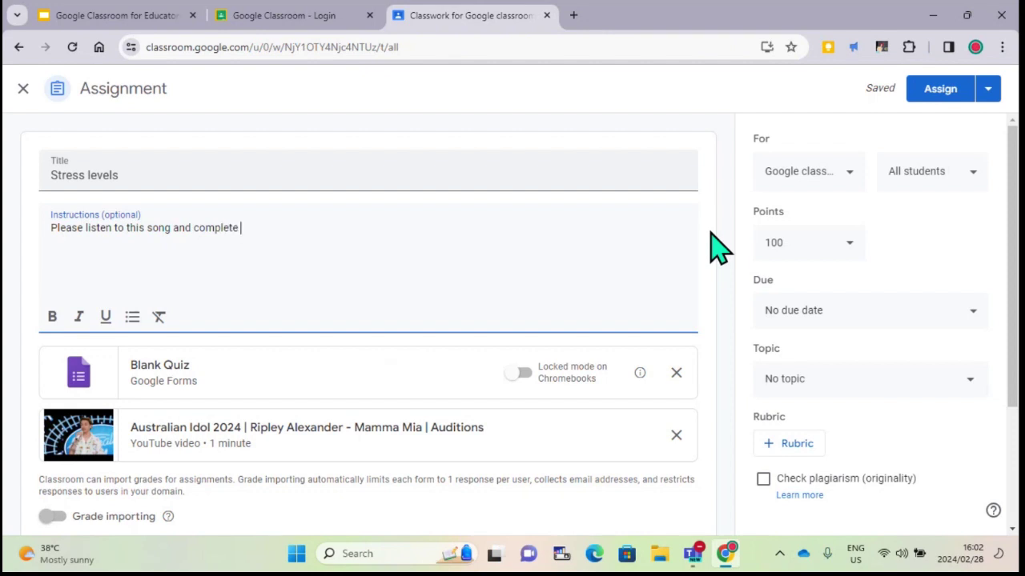
type("the ques")
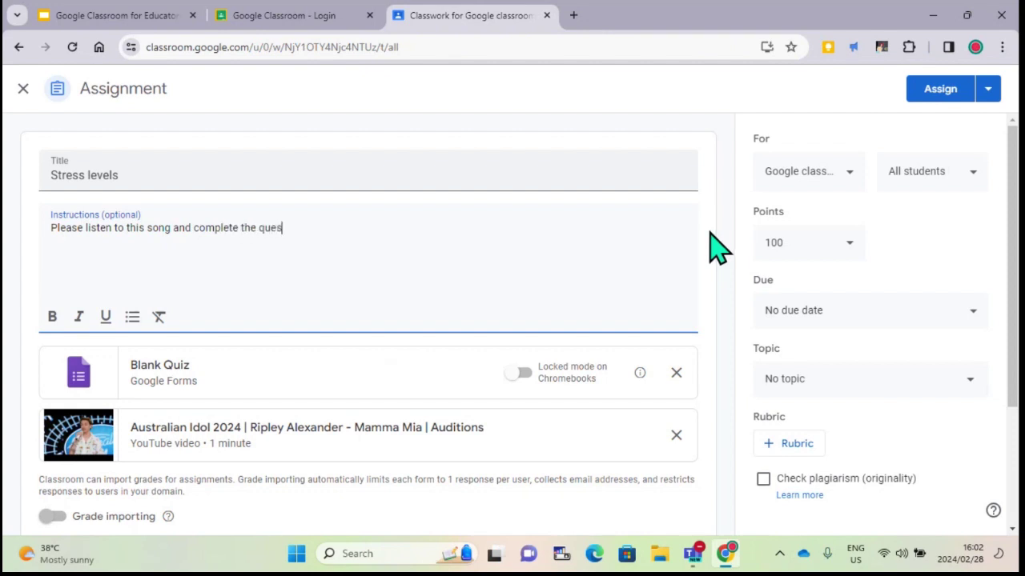
type("tions below:")
Add the numbered questions "1. What is his name?", "2. What song is he singing?" and "3. Did you like the song?" under the instructions
key("Return")
key("Return")
type("1. What")
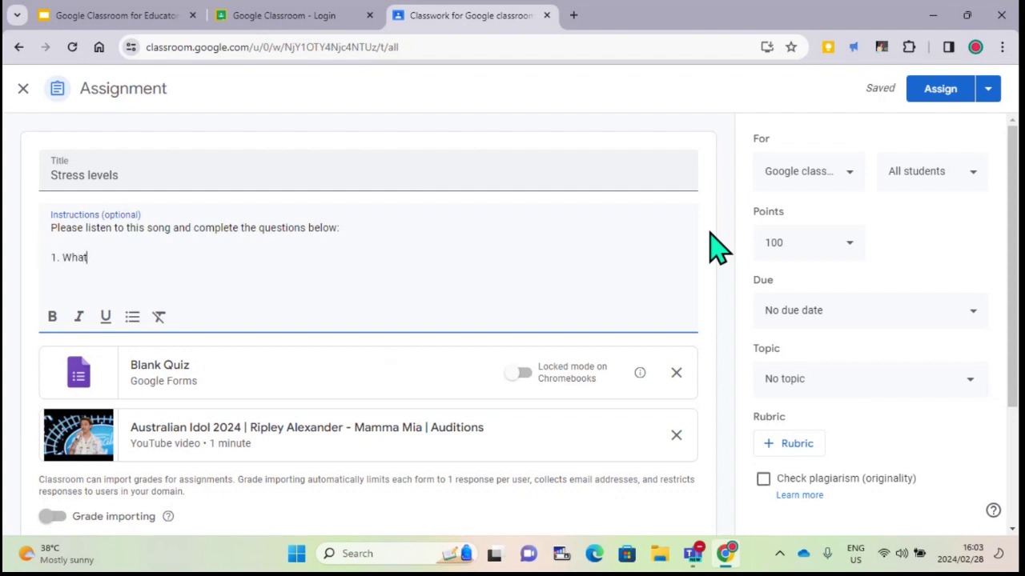
type(" is his name?")
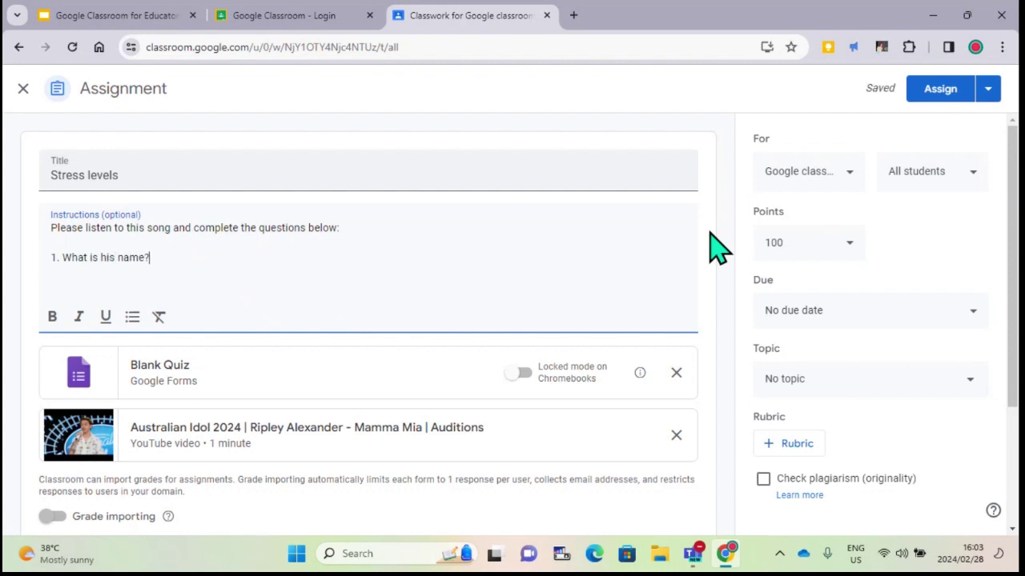
key("Return")
type("2.")
type(" What ")
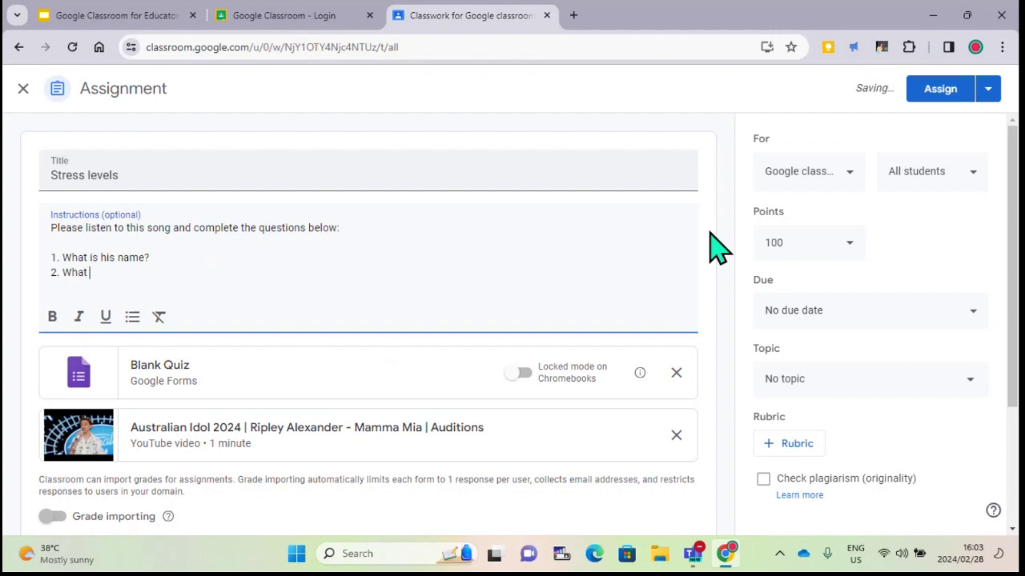
type("song is he sin")
type("gi")
key("BackSpace")
key("BackSpace")
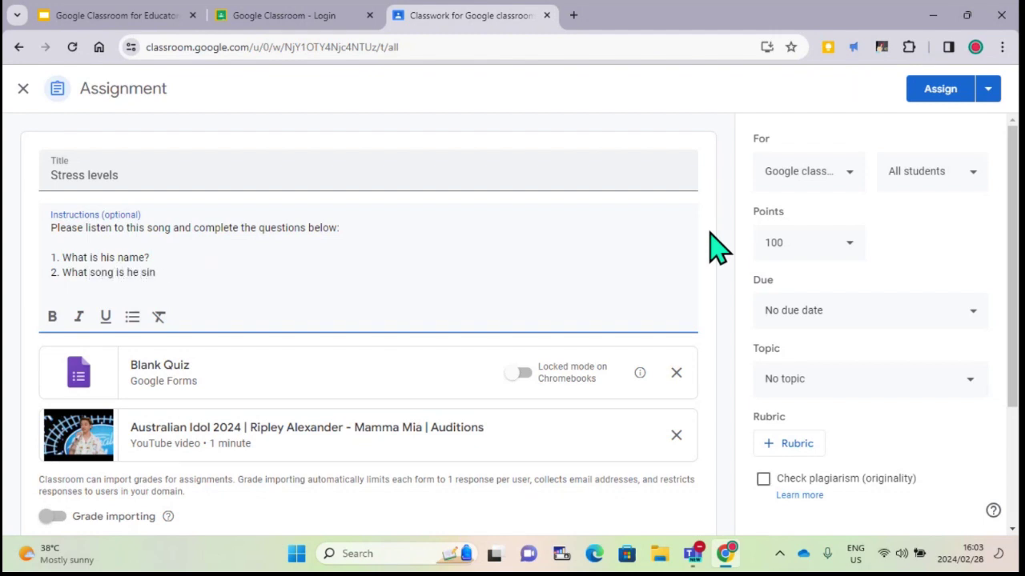
type("ging?")
key("Return")
type("3. Did you like the son")
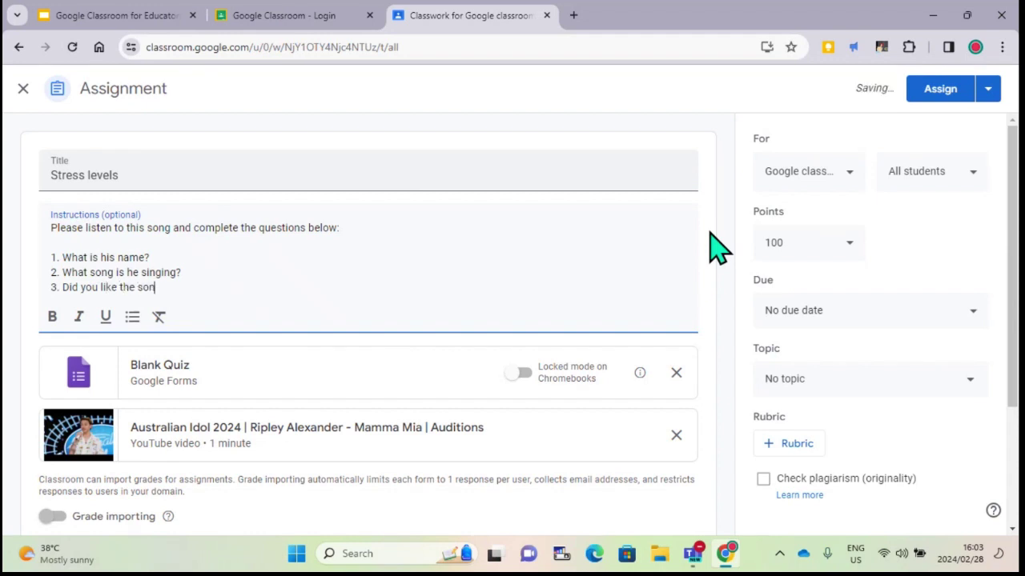
type("g?")
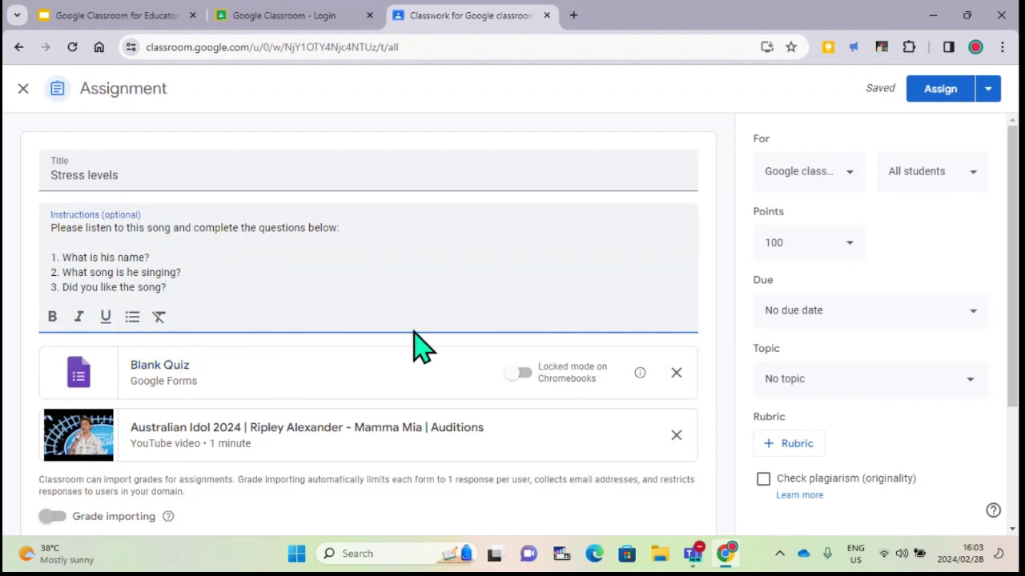
Review the assignment draft and examine which classes and students it can be assigned to, leaving the selection as is
scroll(414, 345, "down", 1)
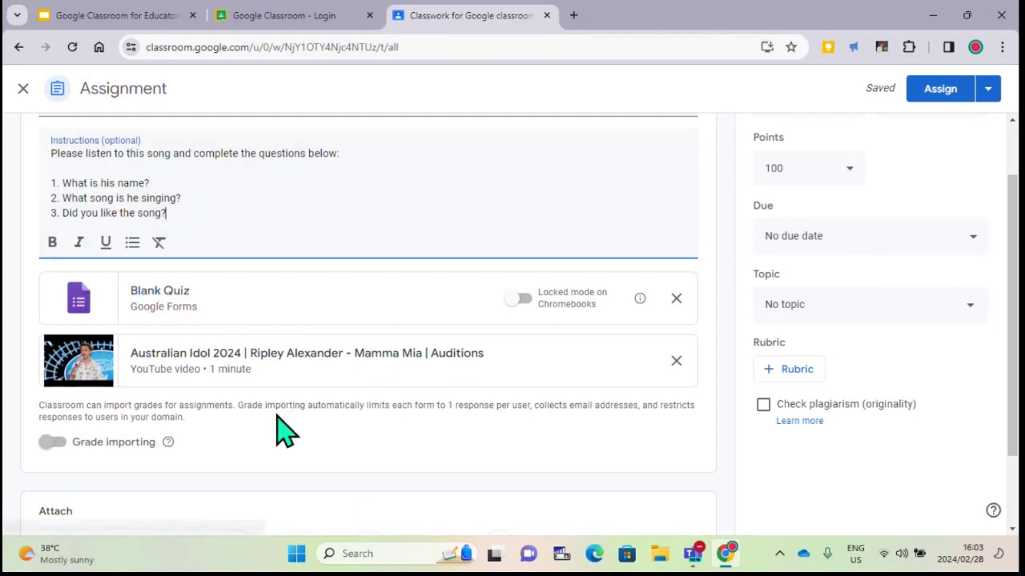
scroll(176, 286, "down", 1)
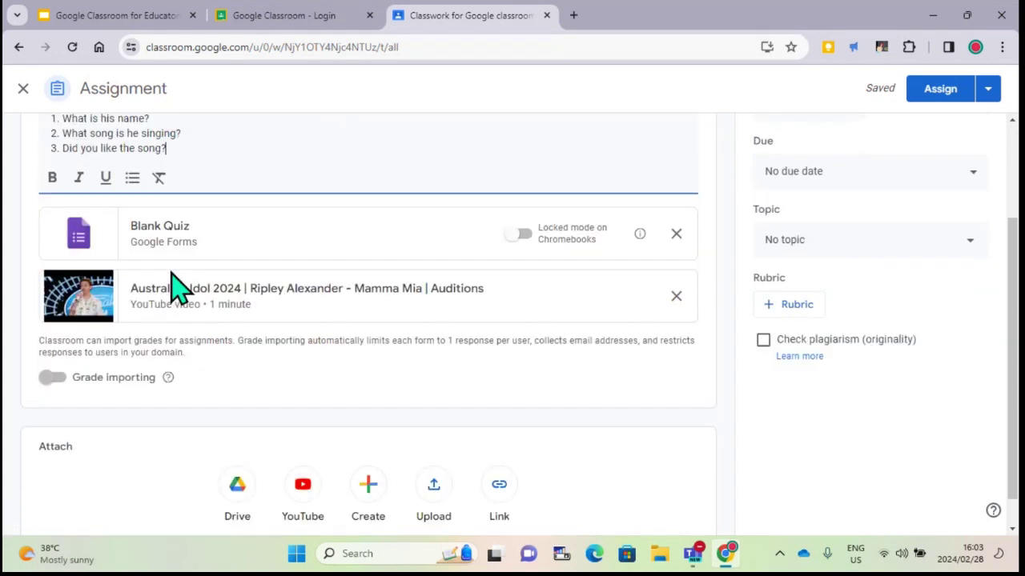
scroll(283, 256, "up", 1)
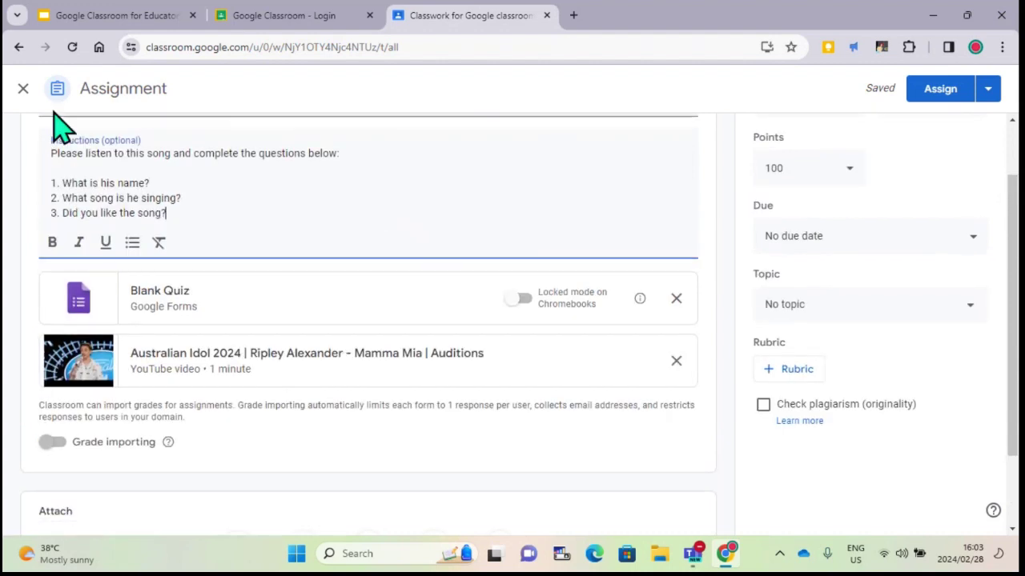
scroll(298, 367, "up", 1)
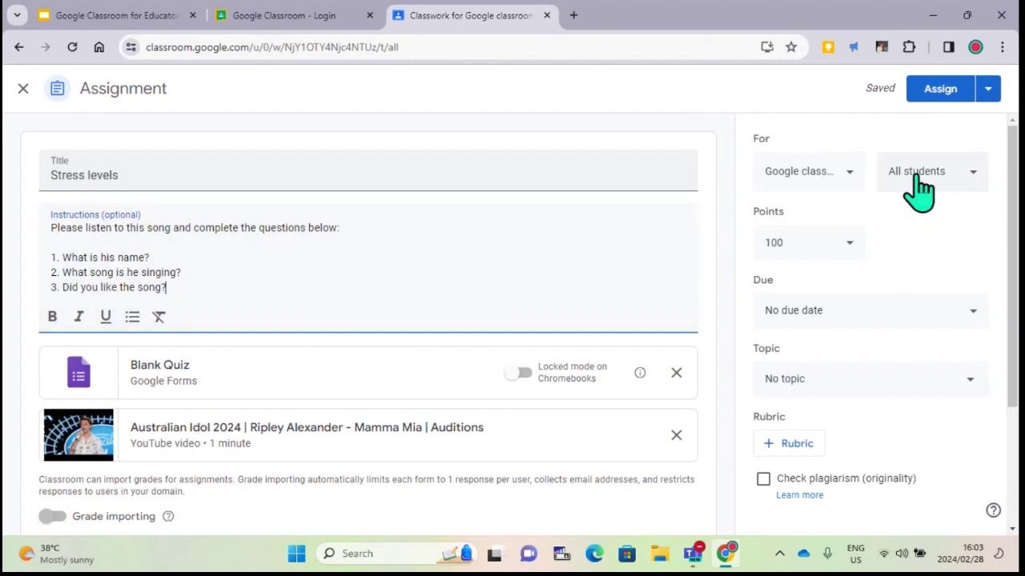
left_click(854, 185)
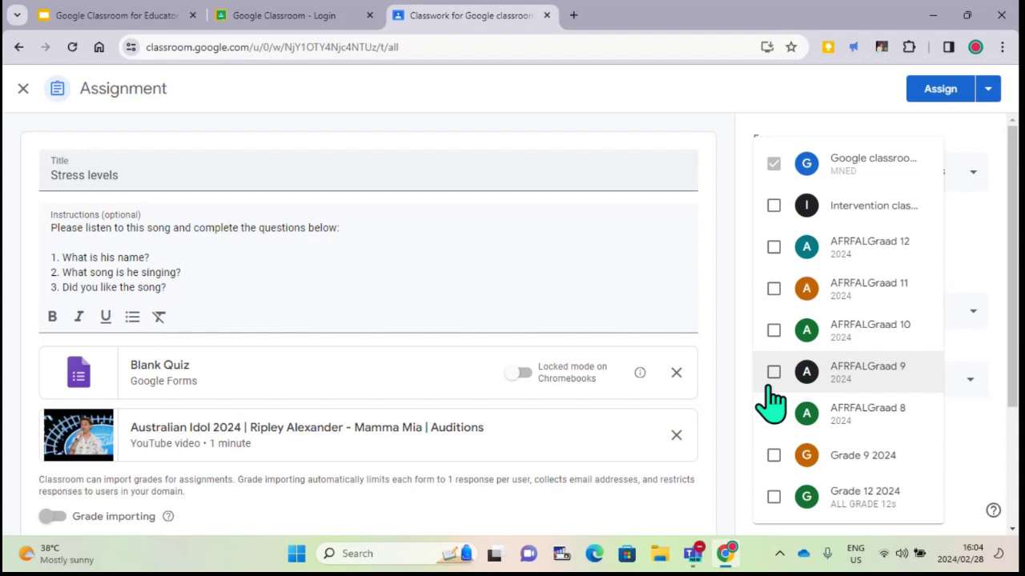
left_click(797, 112)
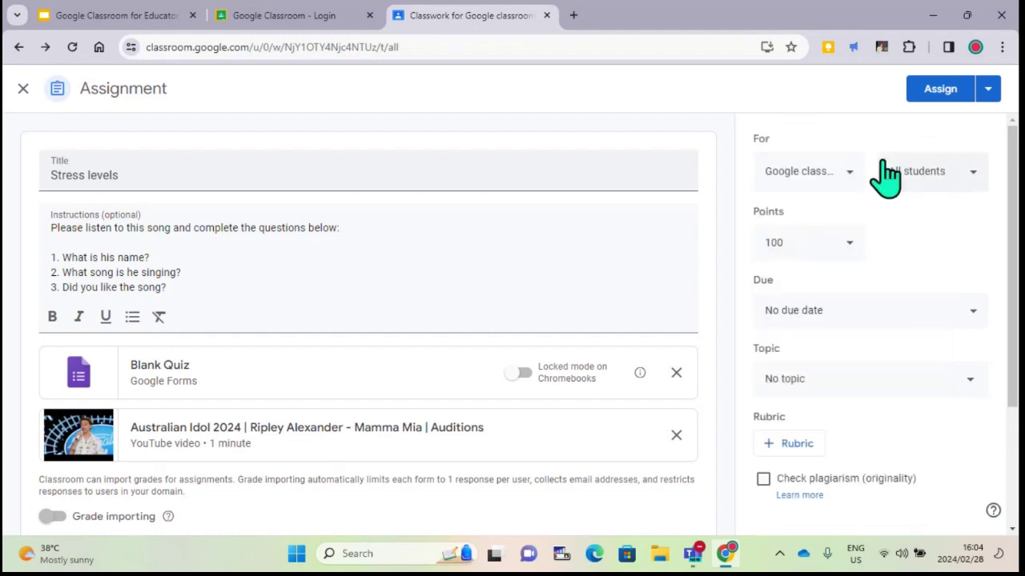
left_click(945, 179)
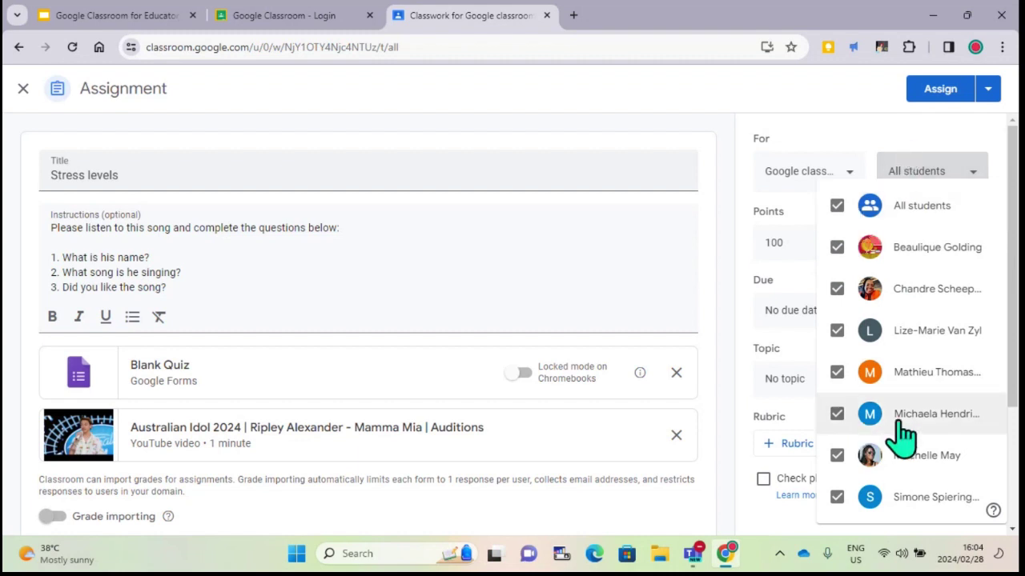
left_click(908, 130)
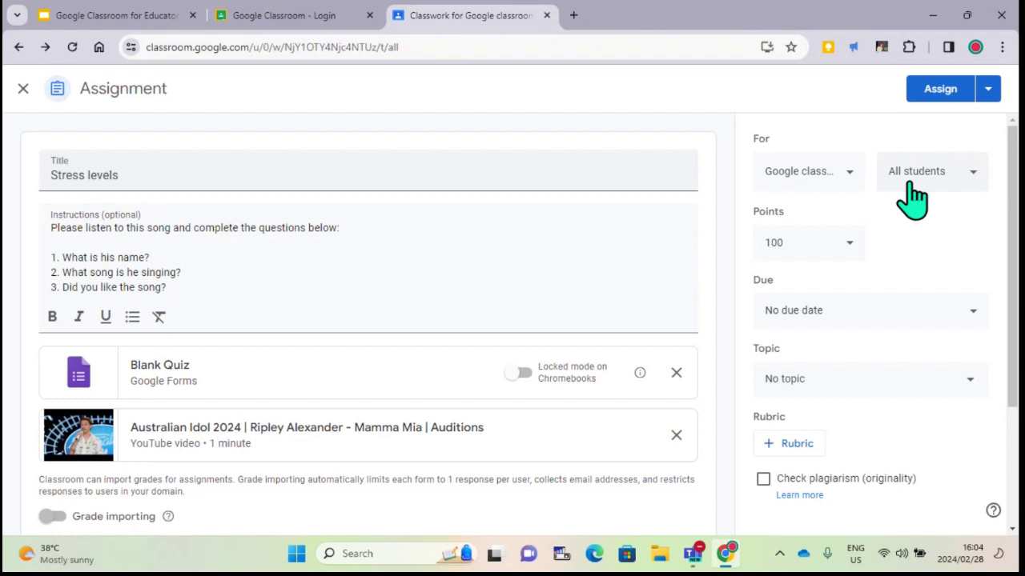
left_click(910, 183)
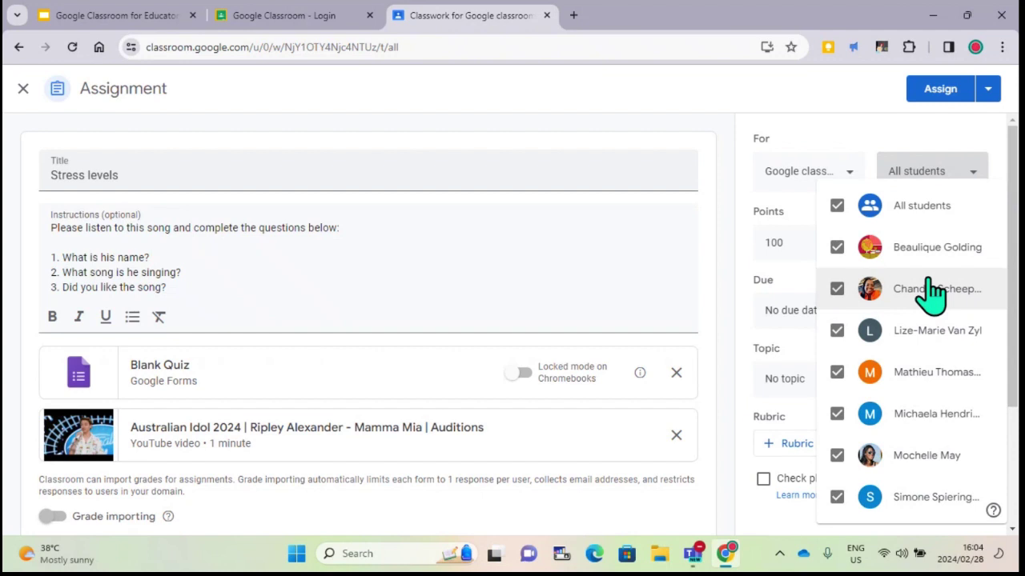
left_click(922, 160)
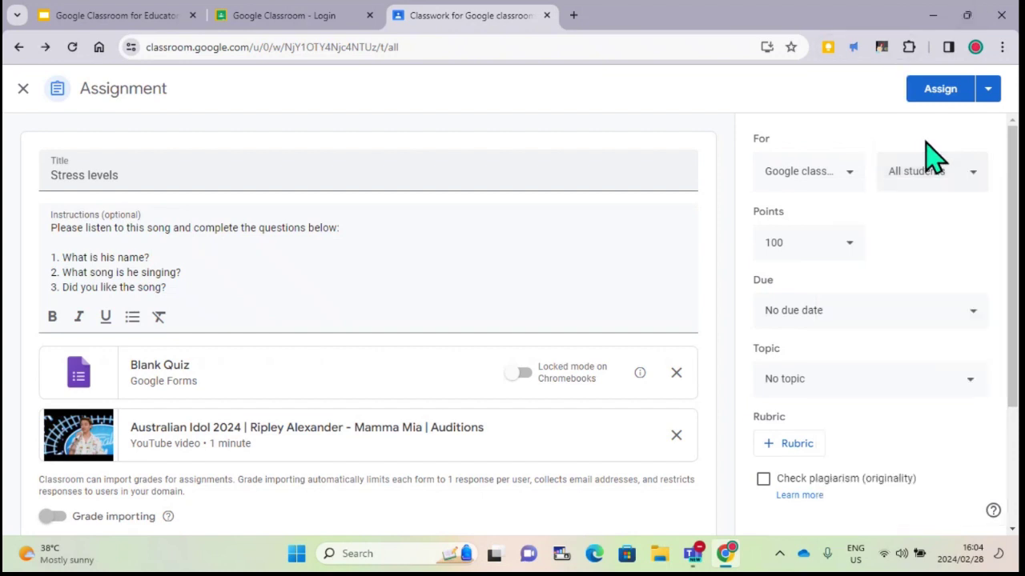
Set the assignment's points to 10
left_click(808, 242)
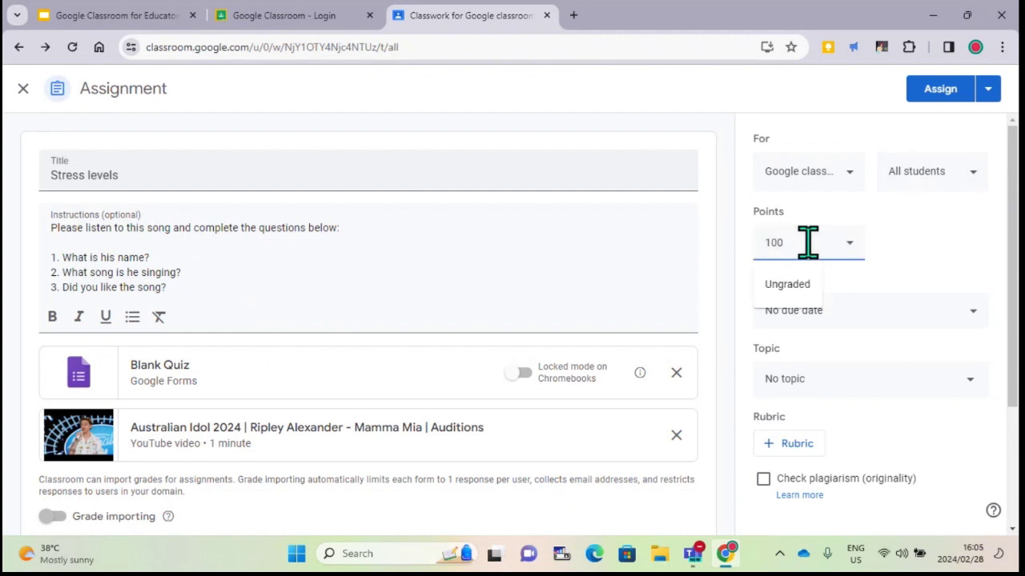
key("BackSpace")
key("BackSpace")
key("BackSpace")
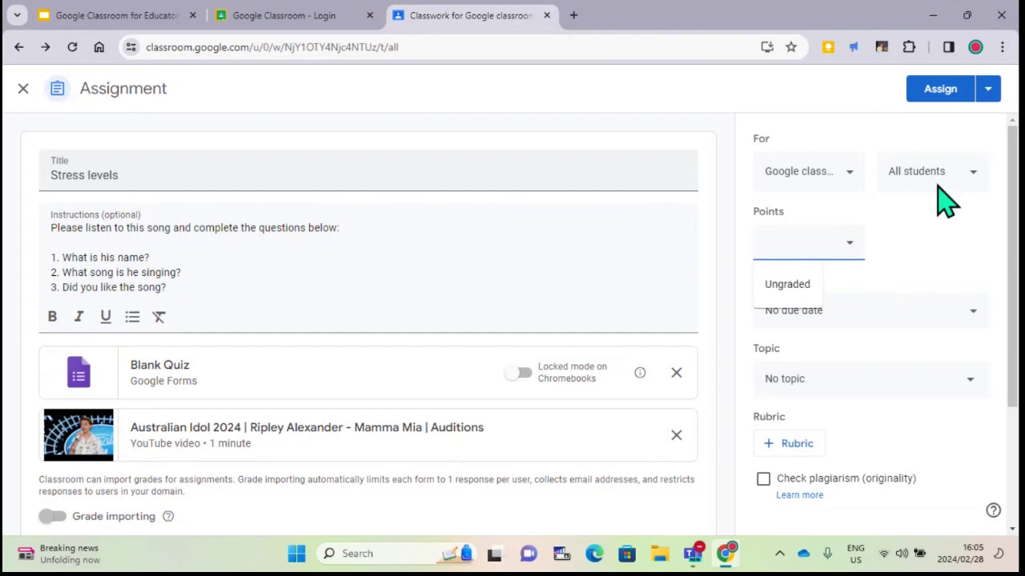
type("10")
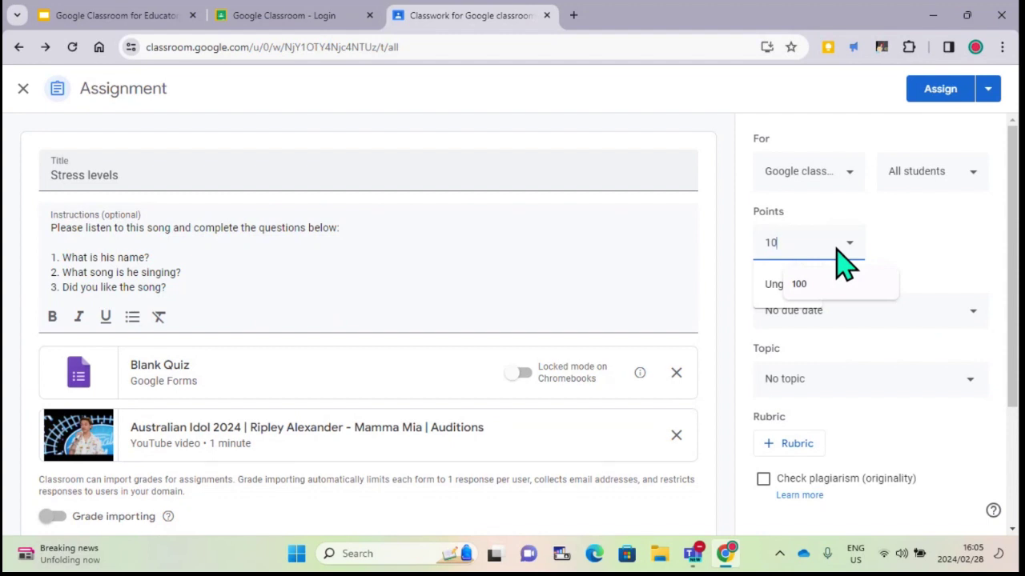
left_click(933, 246)
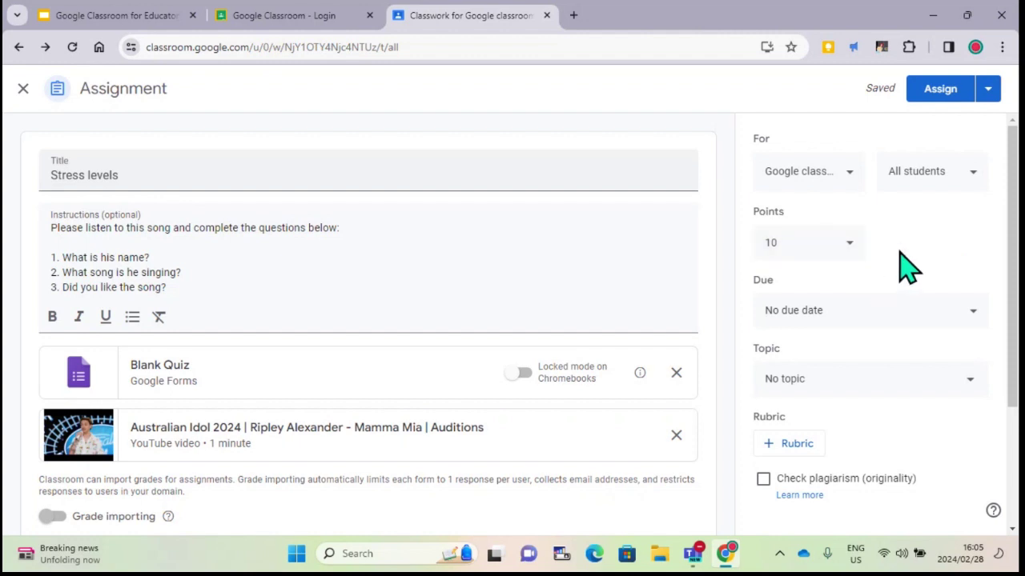
Set the assignment's due date to Feb 29, 2024 and clear the due time
scroll(905, 268, "down", 1)
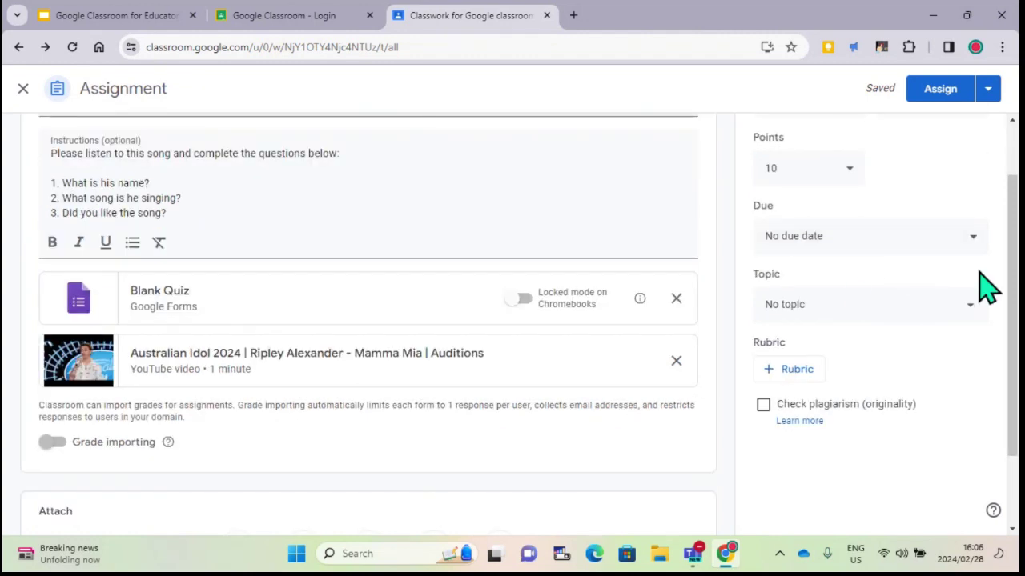
left_click(874, 238)
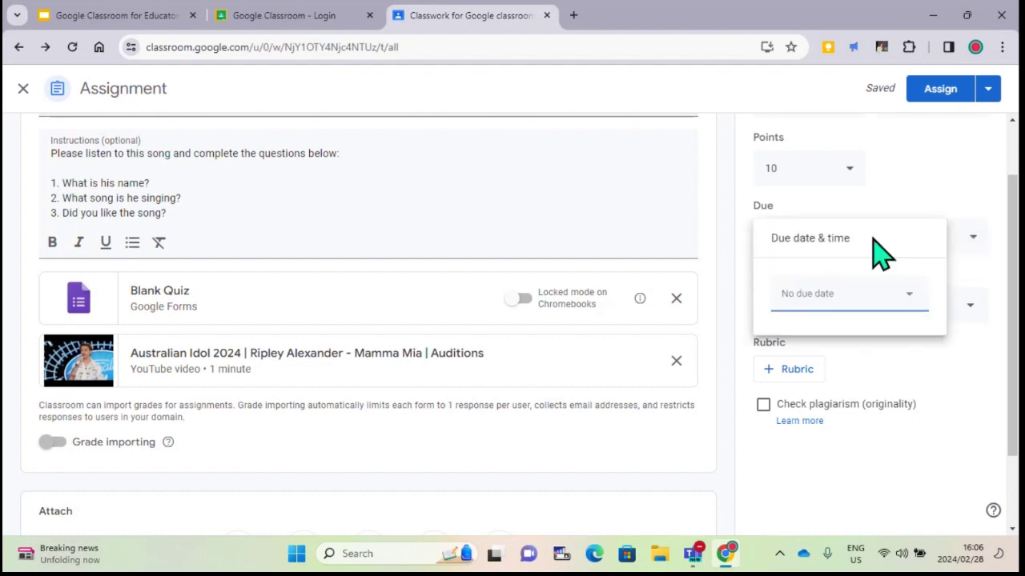
left_click(913, 294)
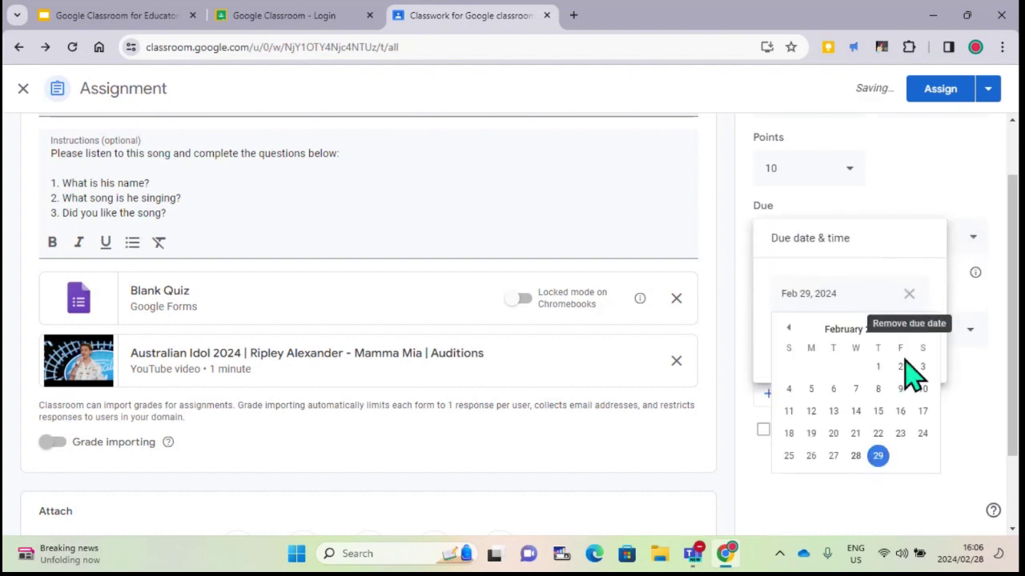
left_click(879, 456)
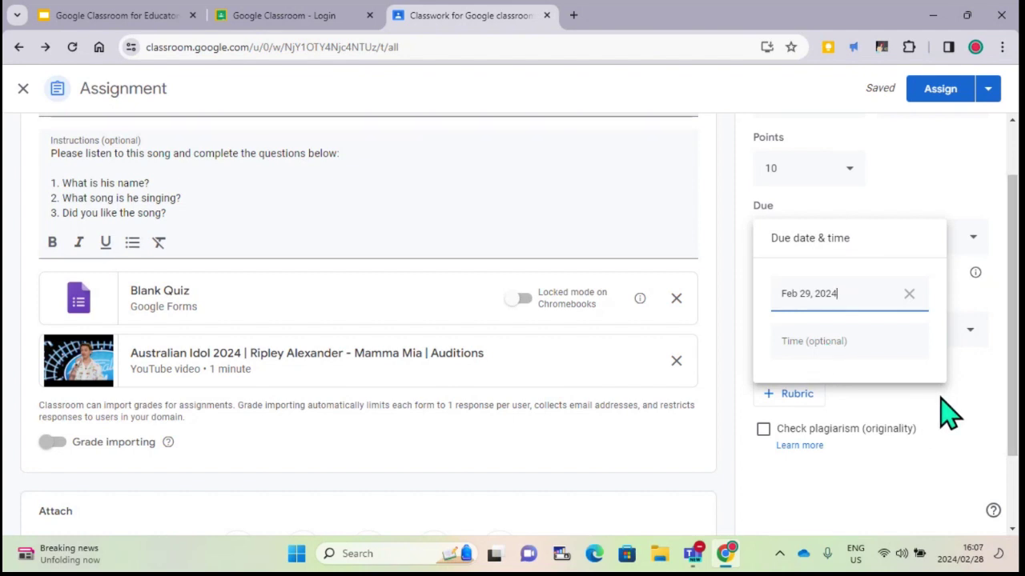
left_click(890, 359)
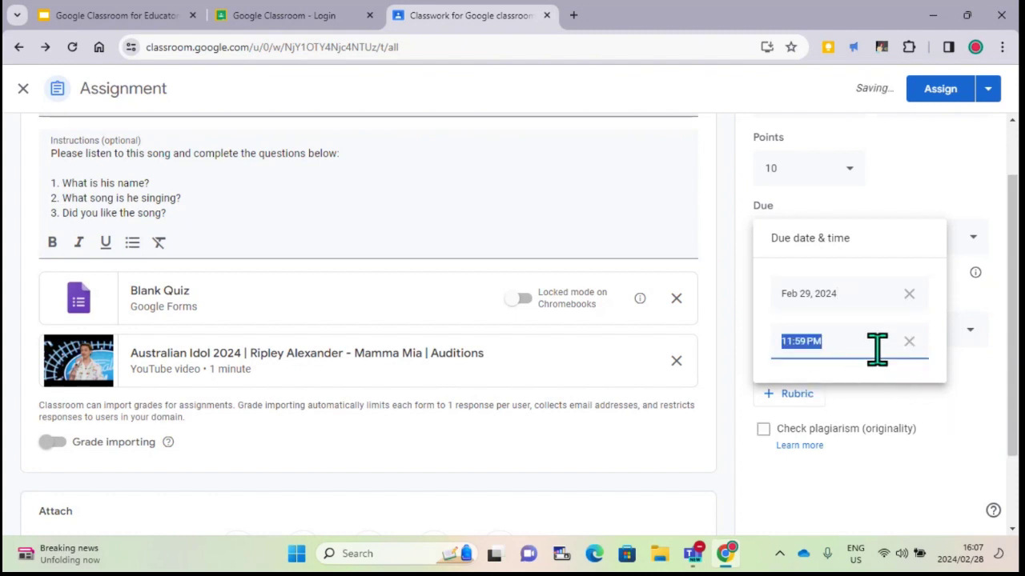
left_click(912, 342)
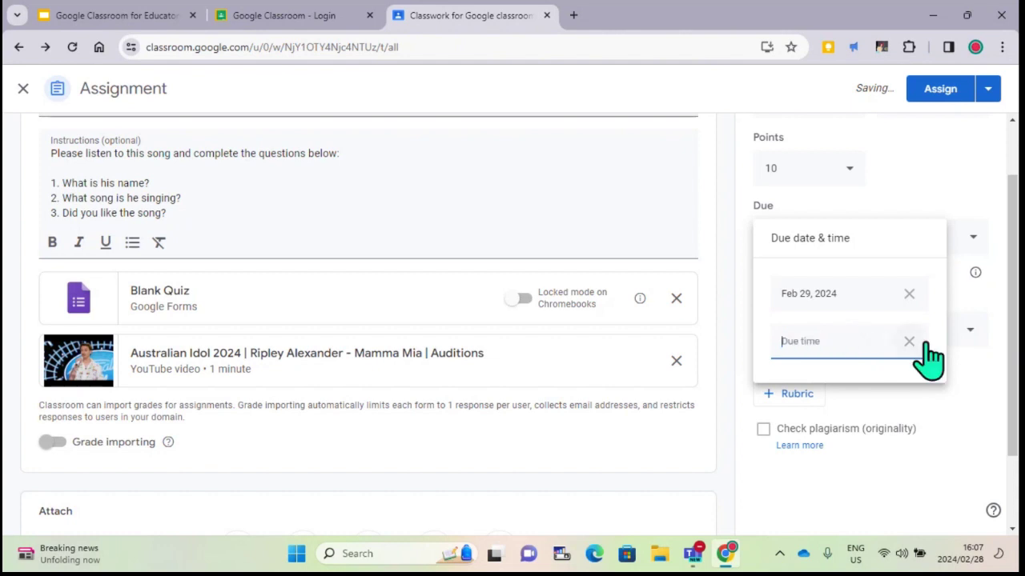
left_click(969, 469)
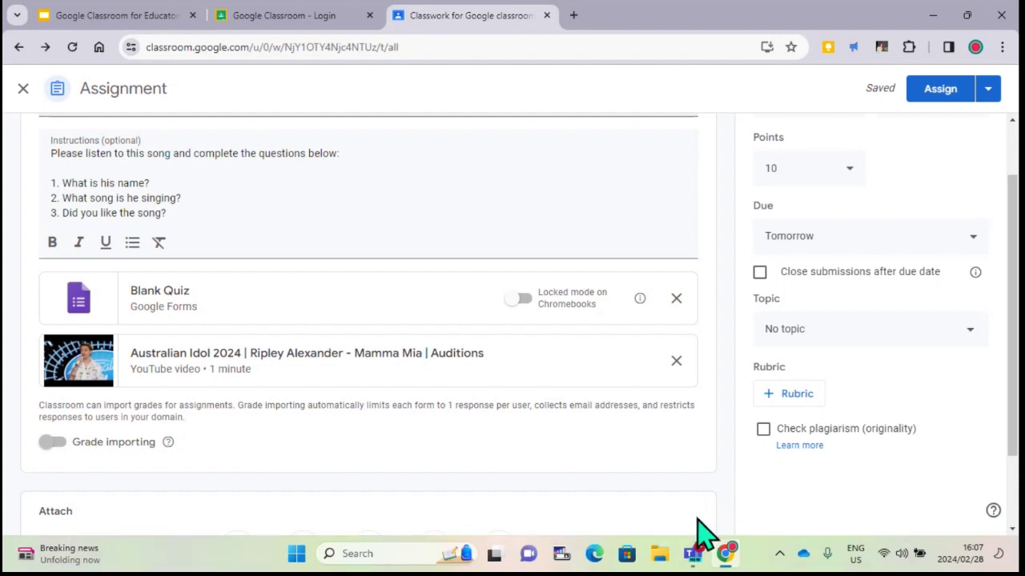
Create a new topic named "Listening com" for the assignment
mouse_move(694, 554)
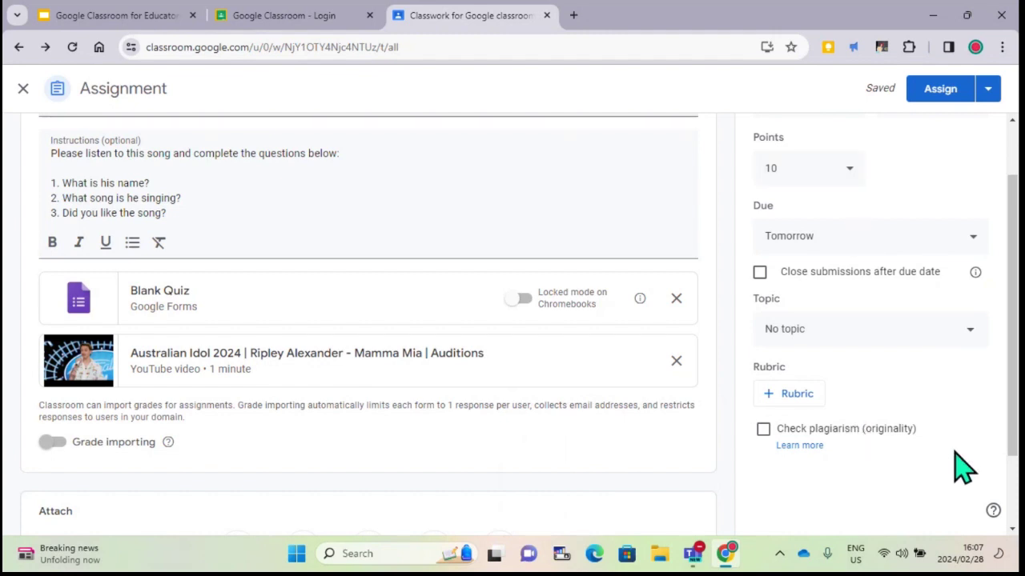
left_click(845, 338)
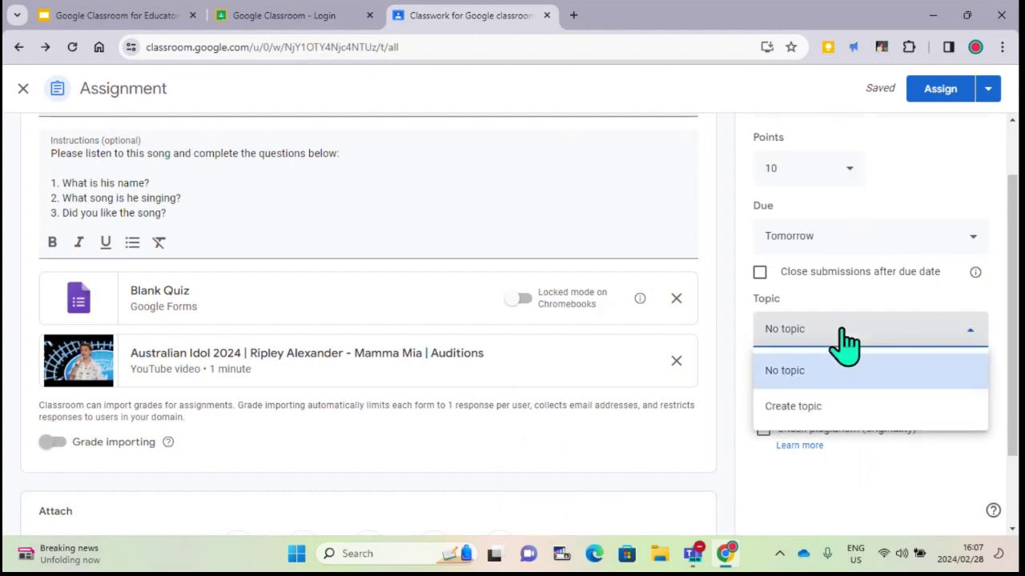
left_click(872, 408)
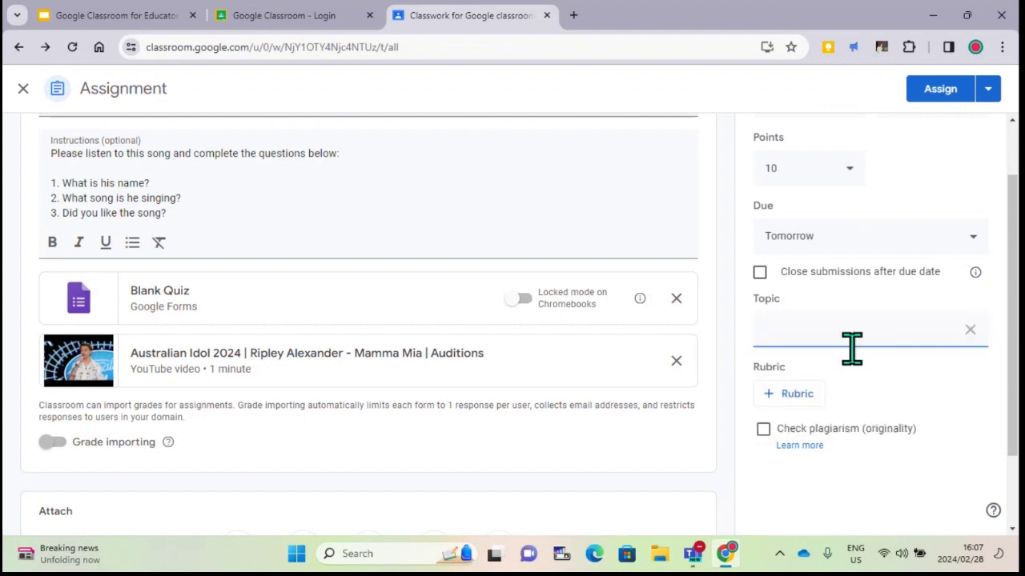
type("Lis")
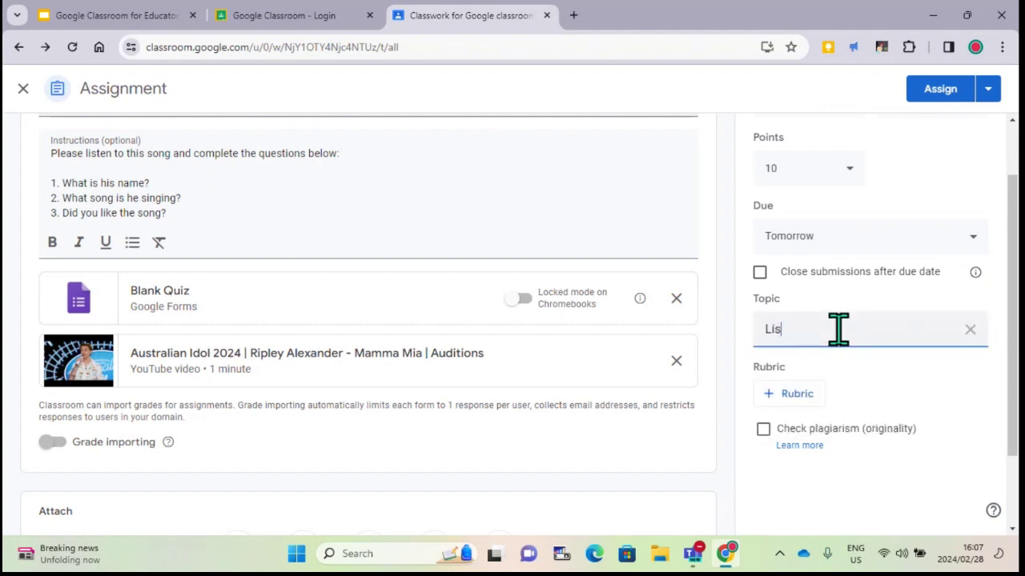
type("tening con")
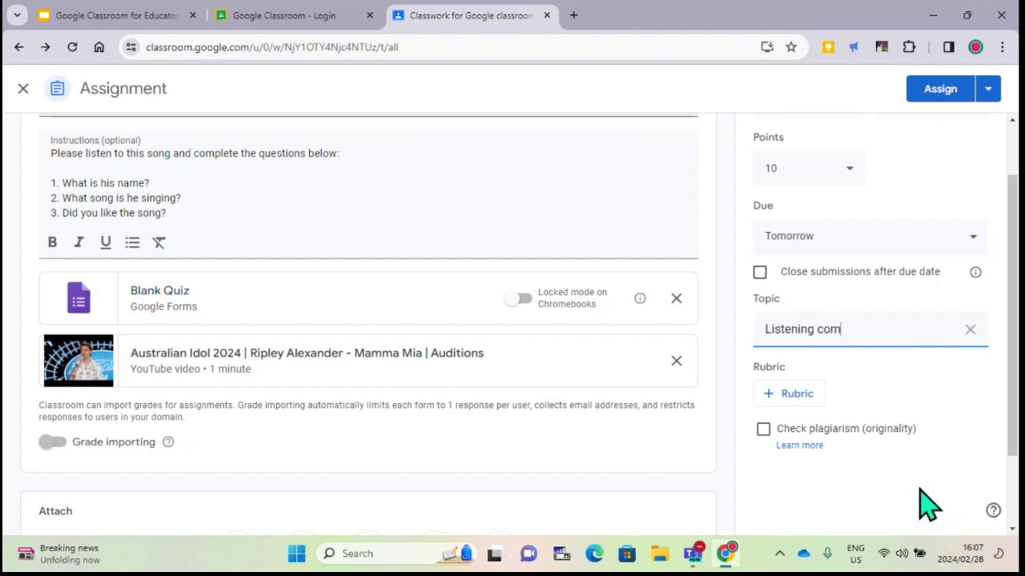
left_click(843, 403)
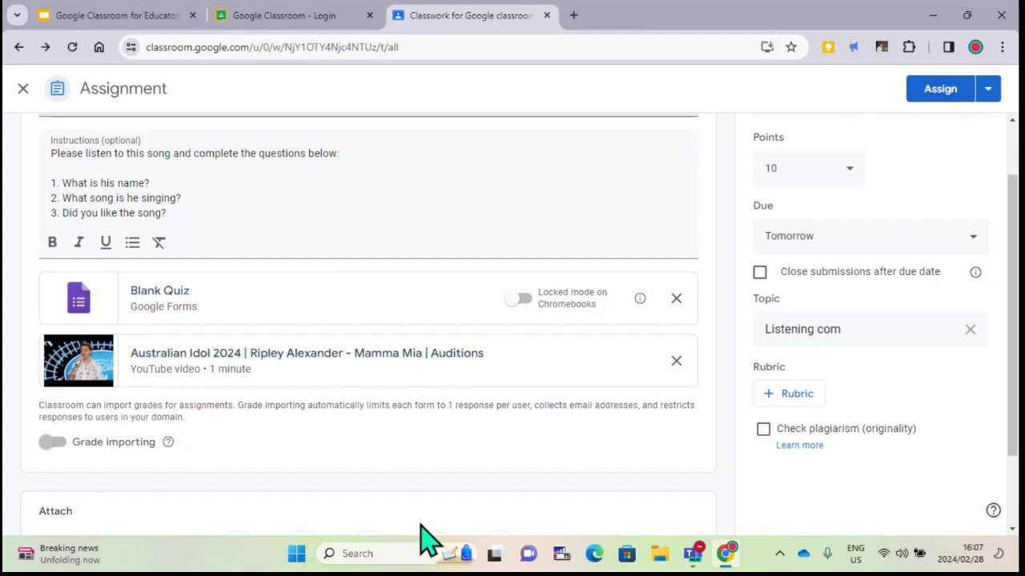
Check the rest of the assignment form and assign it to the class
scroll(789, 324, "down", 1)
scroll(600, 448, "down", 1)
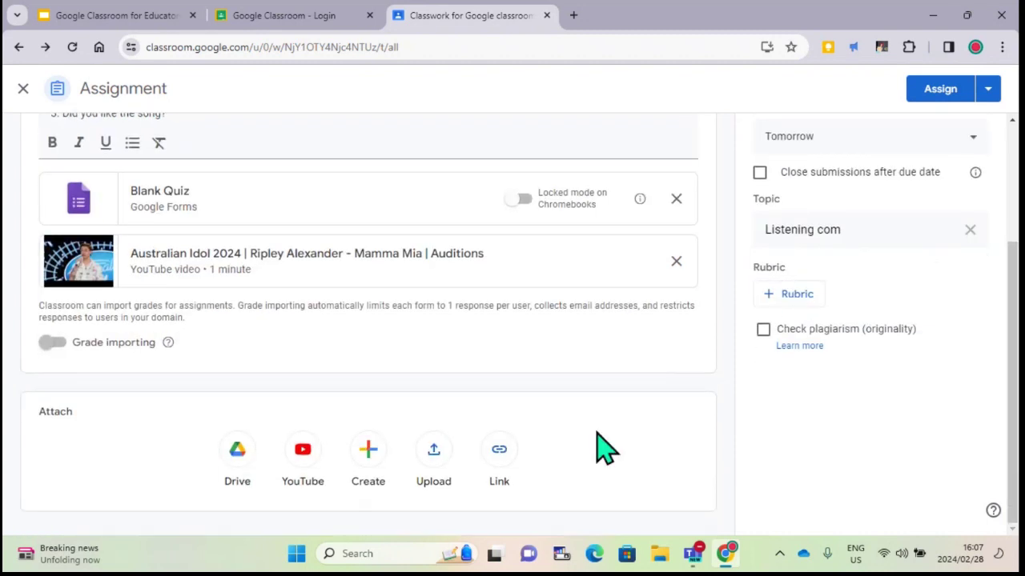
left_click(939, 90)
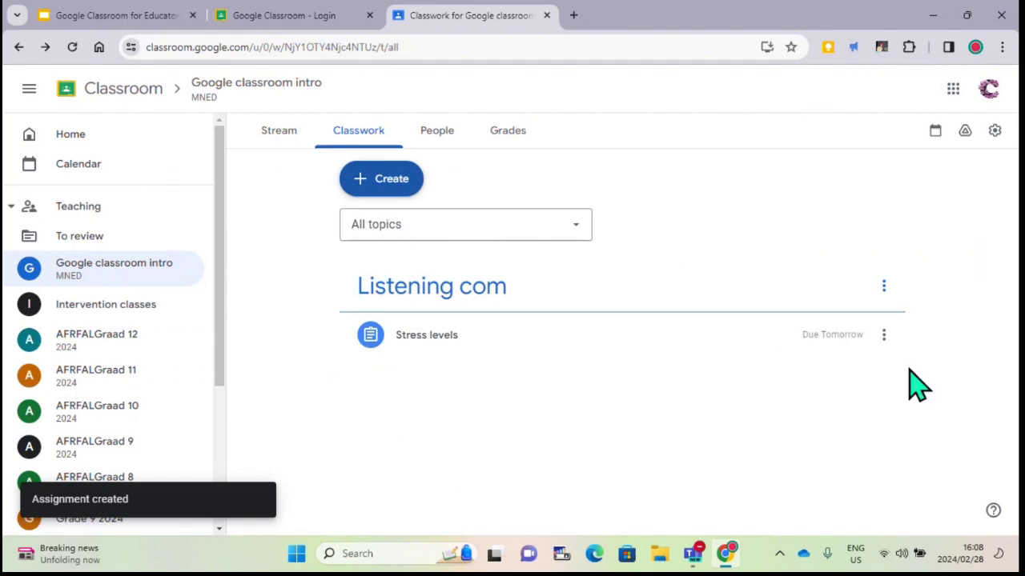
left_click(884, 334)
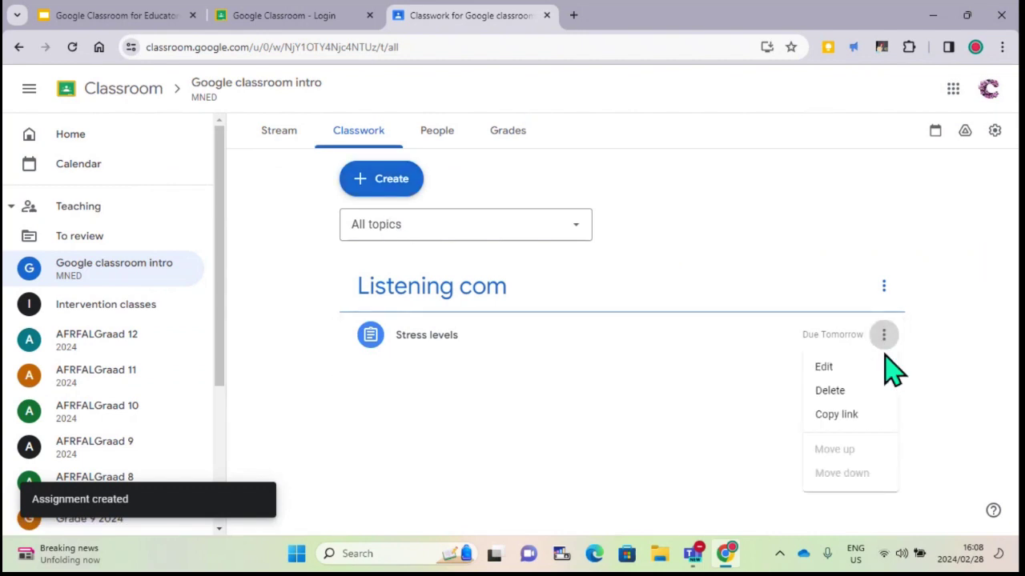
left_click(857, 368)
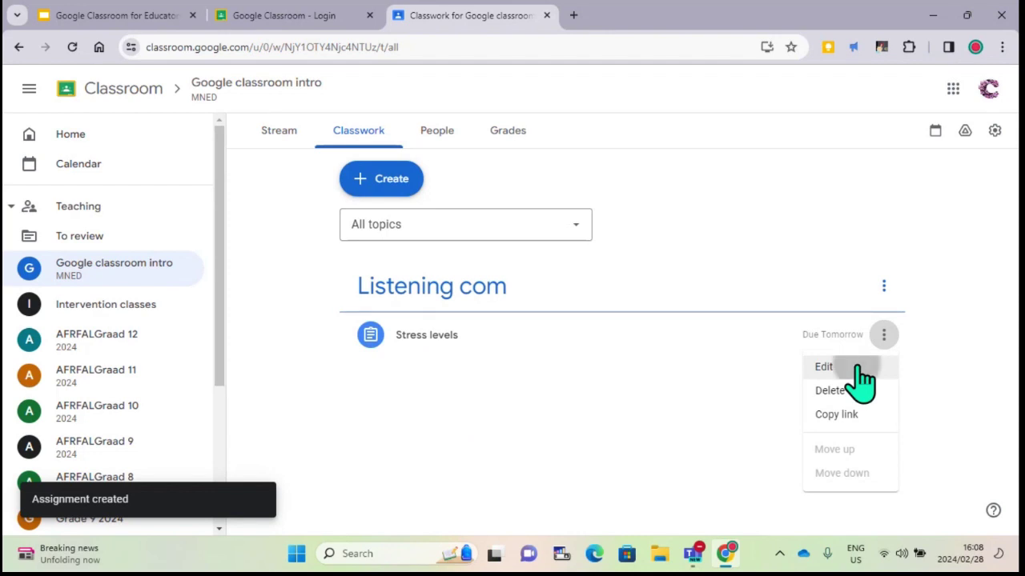
key("Escape")
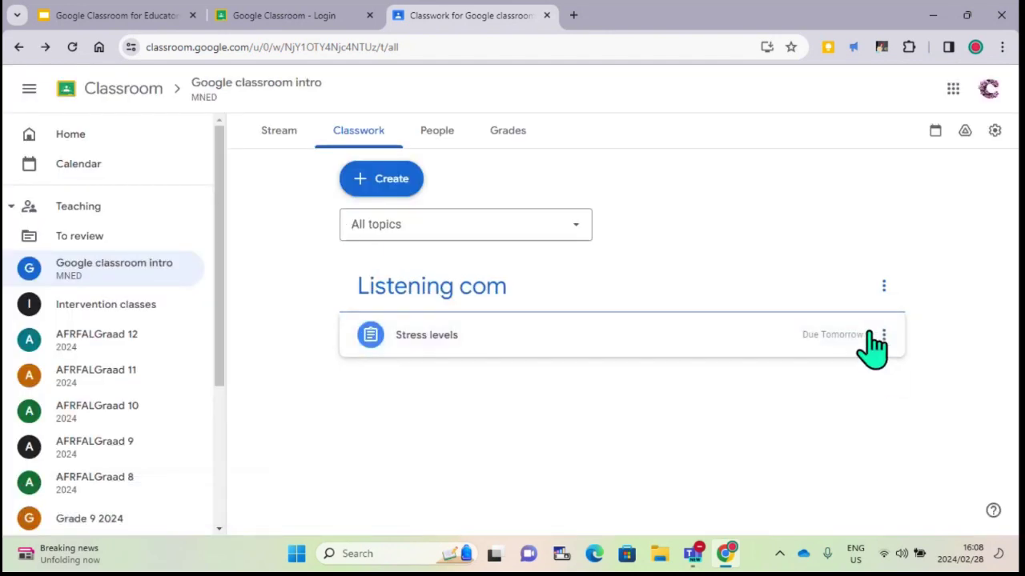
Retitle the "Stress levels" assignment as "Listening test" and save the change
left_click(900, 349)
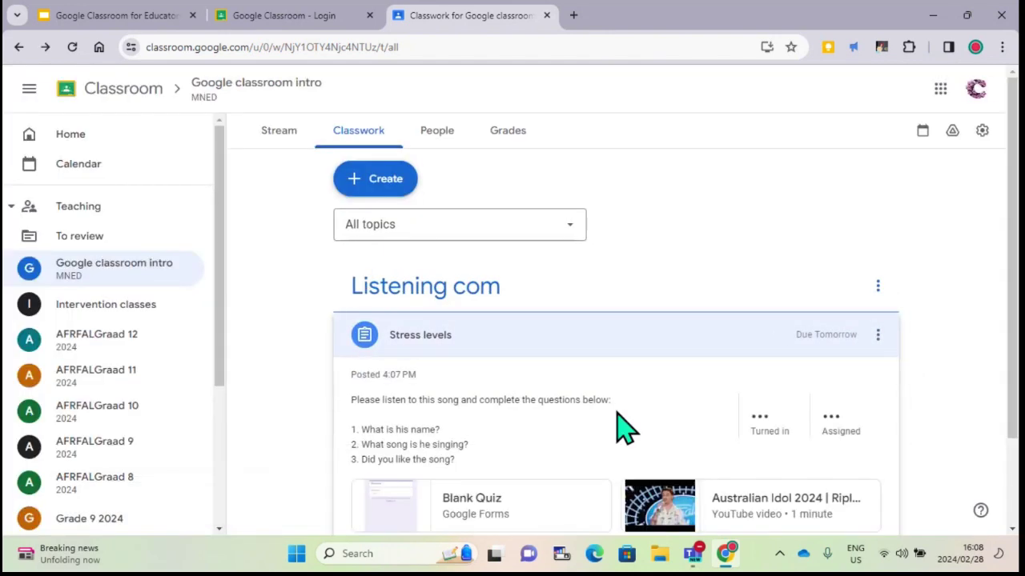
left_click(879, 334)
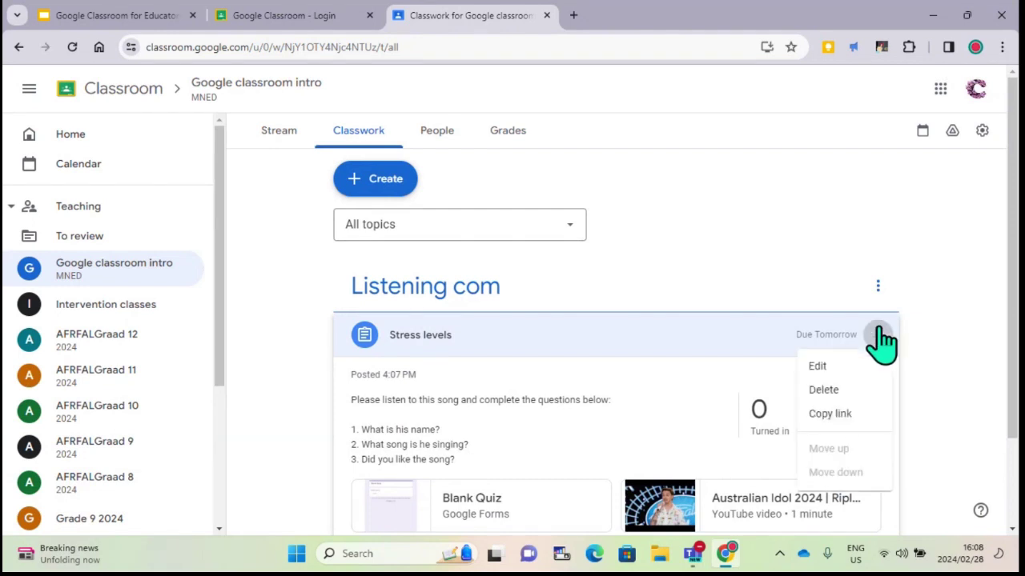
left_click(832, 367)
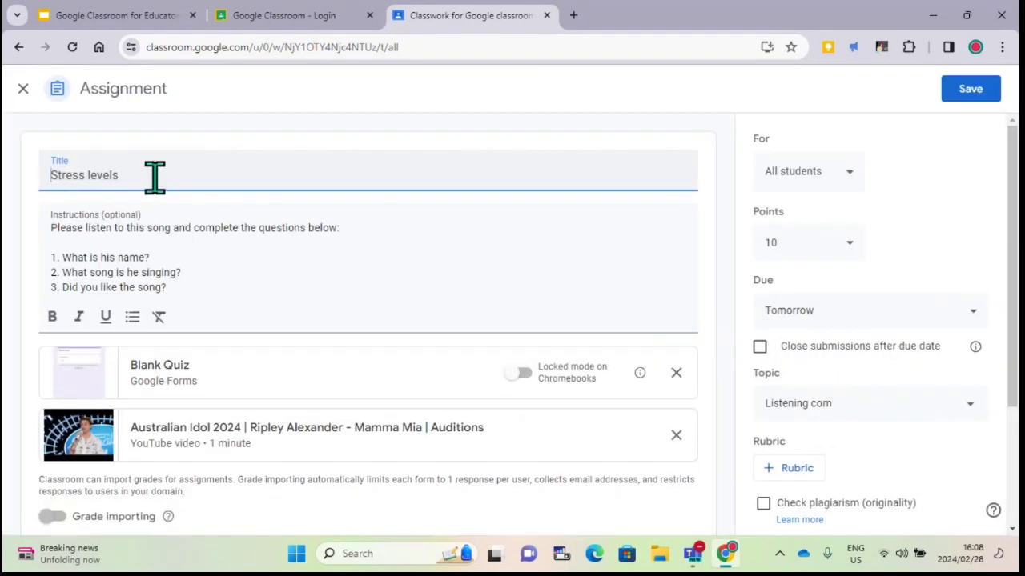
left_click_drag(153, 176, 46, 175)
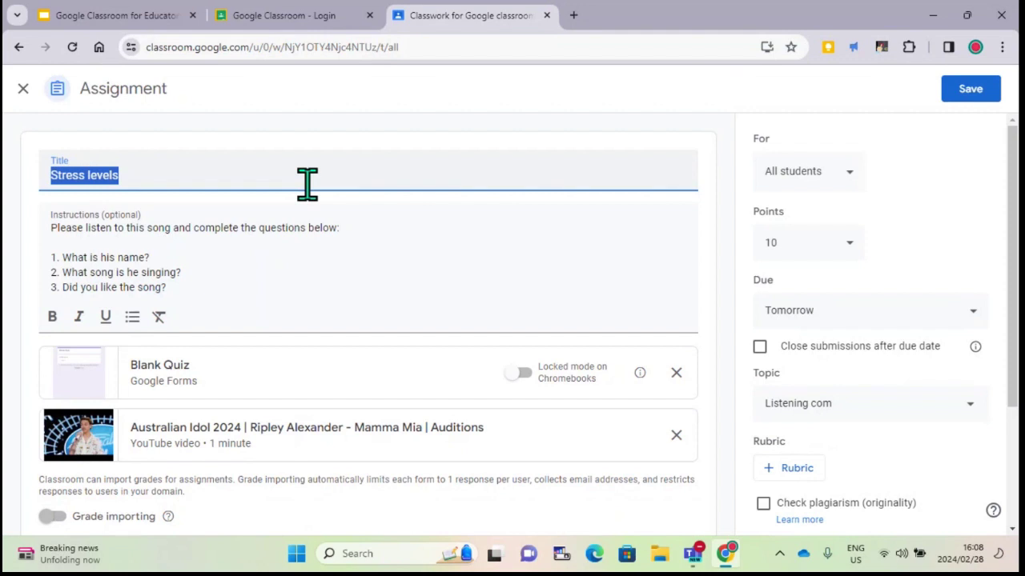
type("Listens")
key("BackSpace")
type("in")
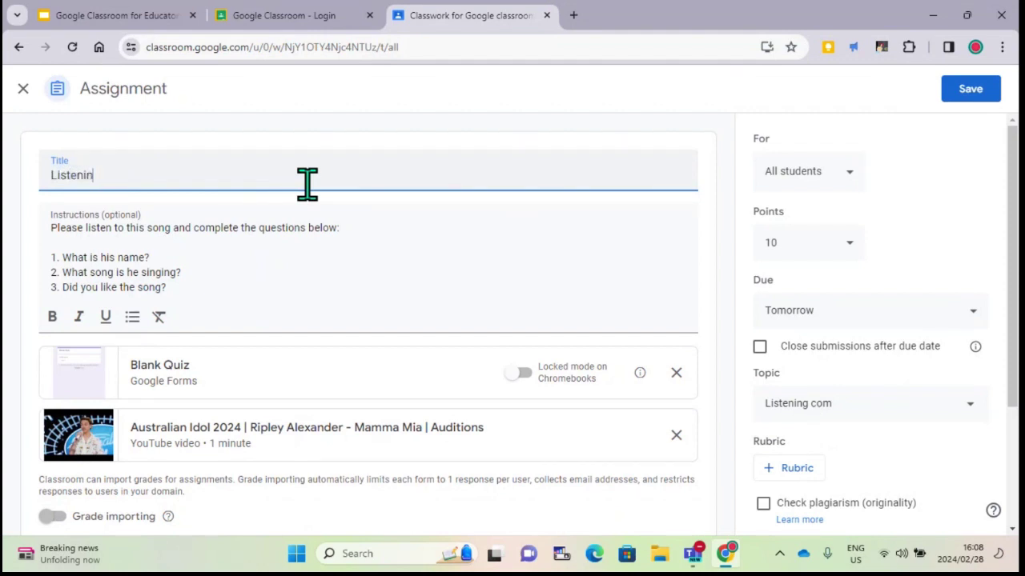
type("g test")
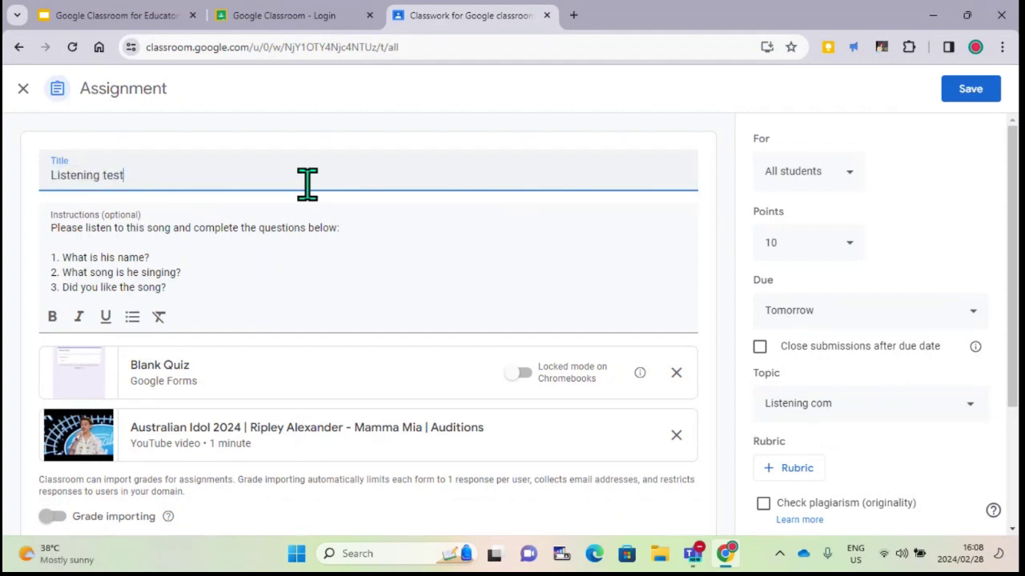
left_click(972, 101)
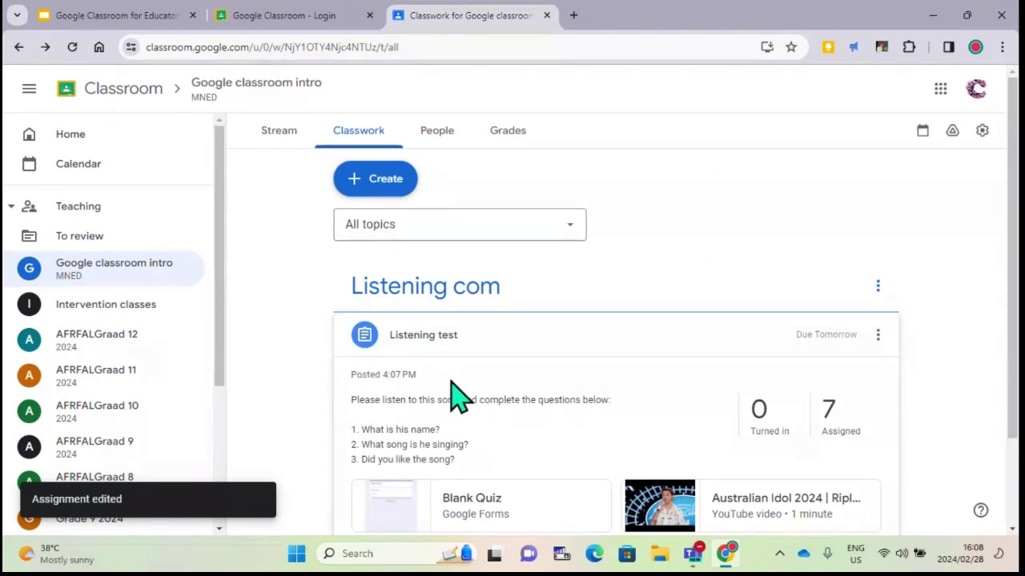
Remove the Blank Quiz form from the "Listening test" assignment and save the change
scroll(950, 309, "down", 2)
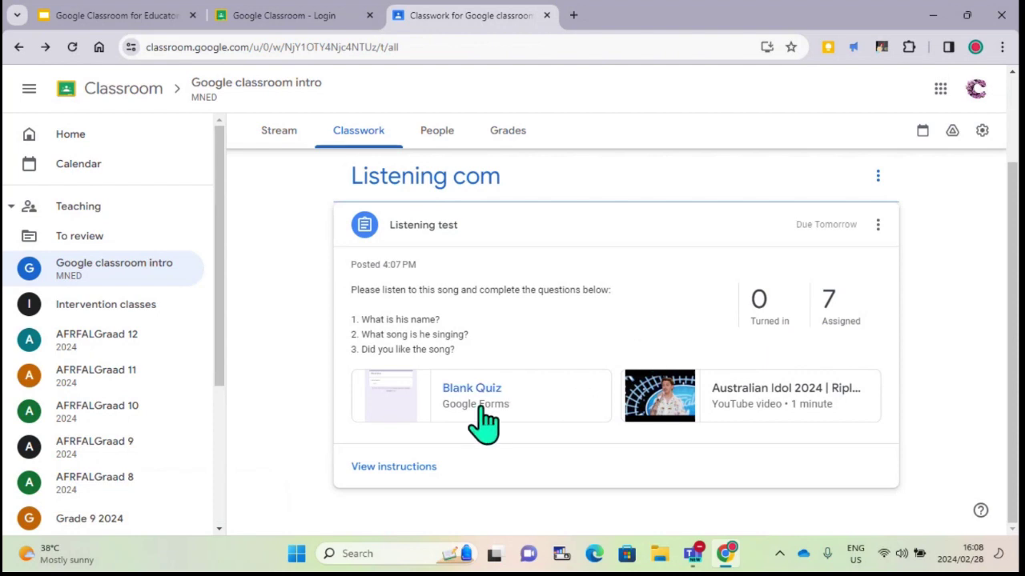
left_click(878, 229)
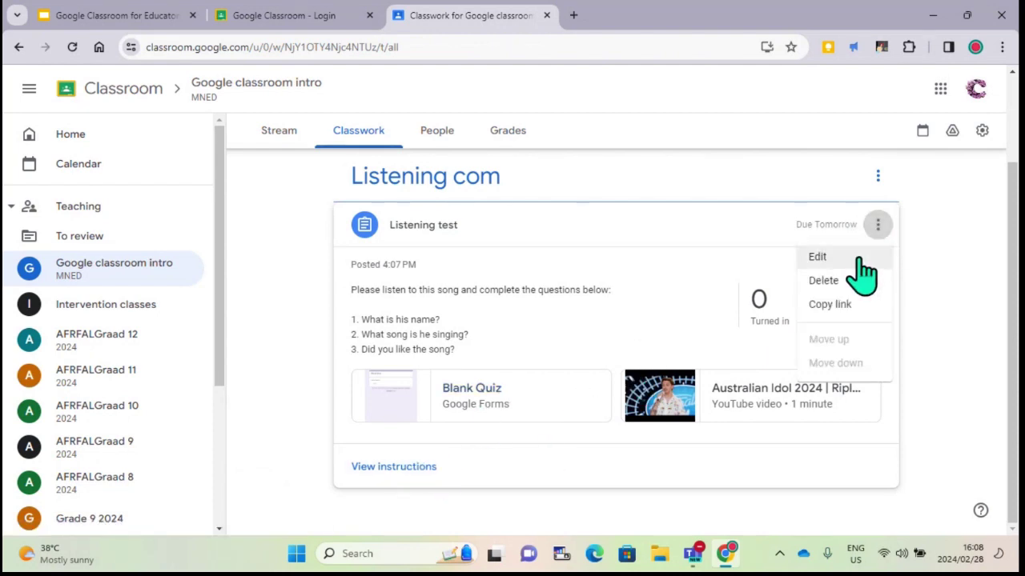
left_click(863, 264)
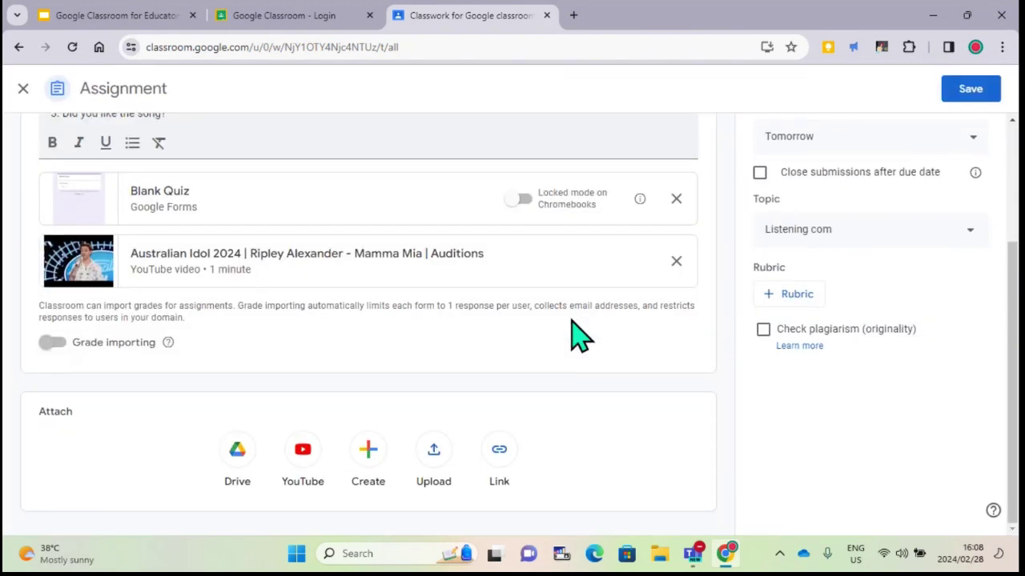
left_click(674, 348)
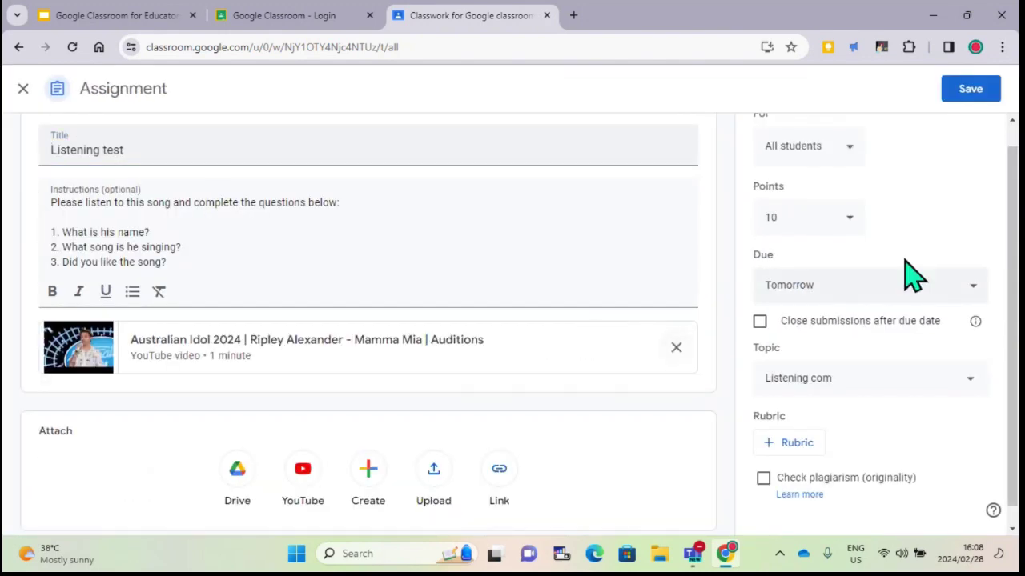
left_click(966, 102)
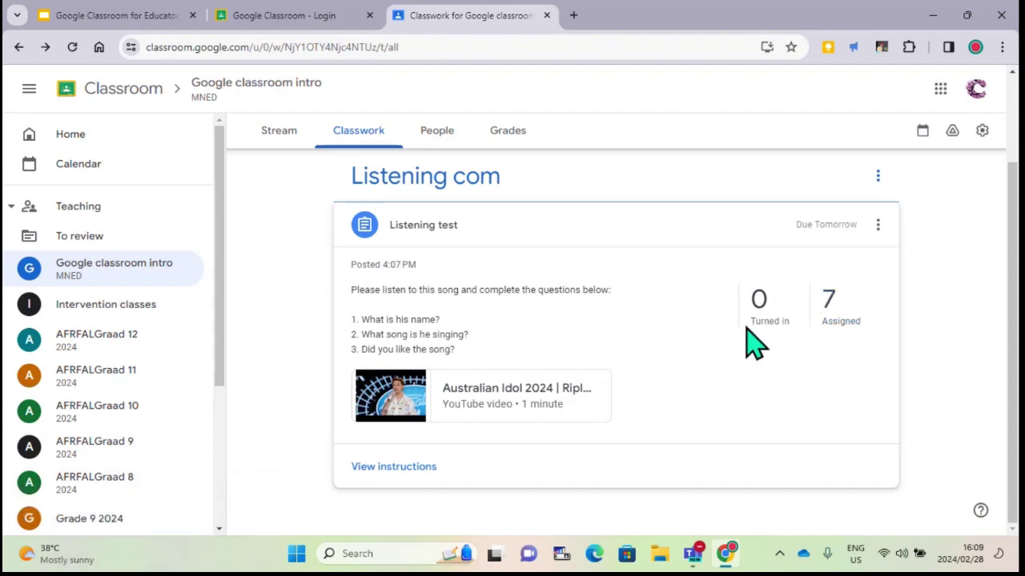
Open the class's Google Calendar and look through the February and March 2024 entries for the assignment
scroll(756, 343, "up", 1)
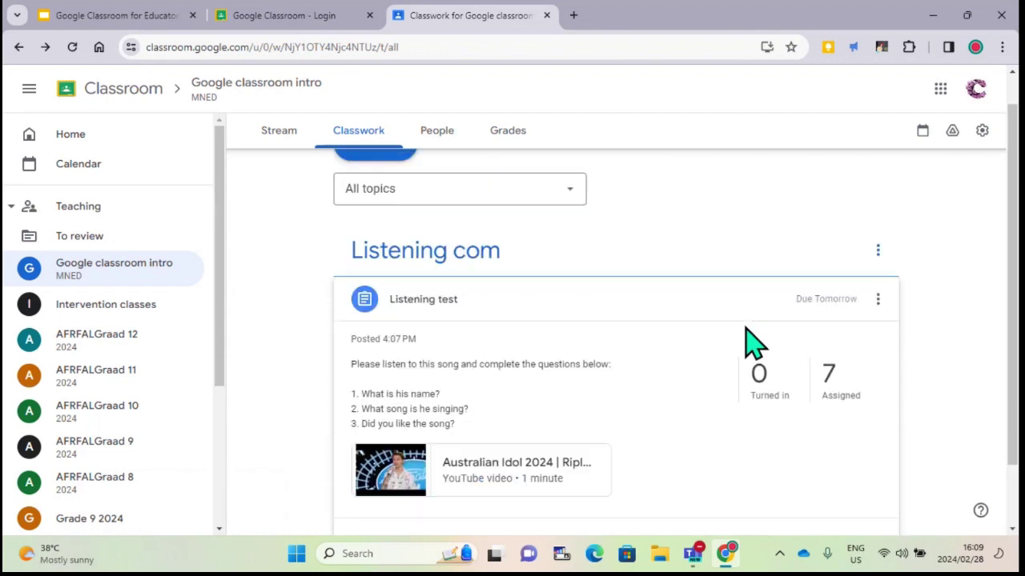
scroll(752, 343, "up", 1)
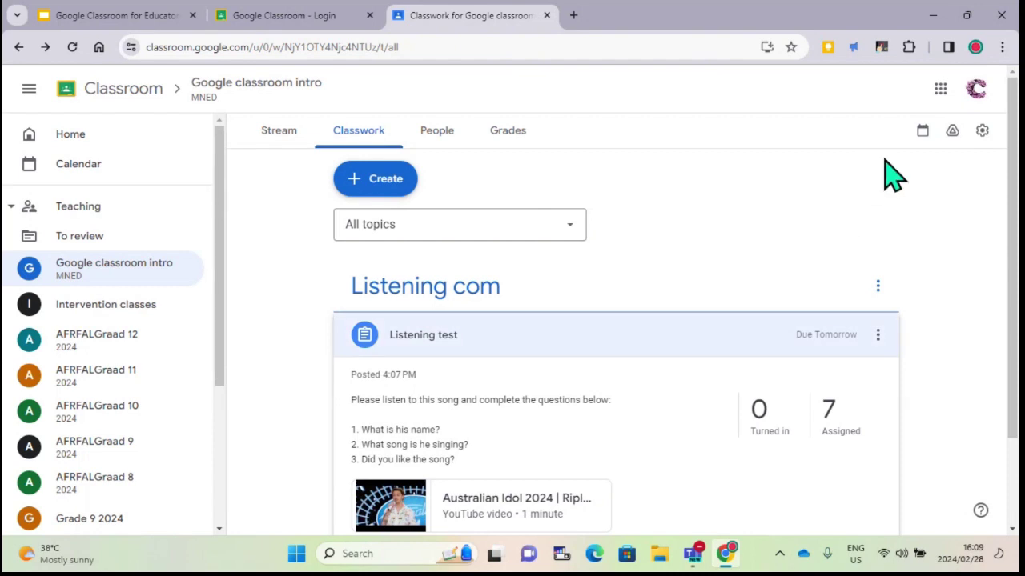
left_click(923, 132)
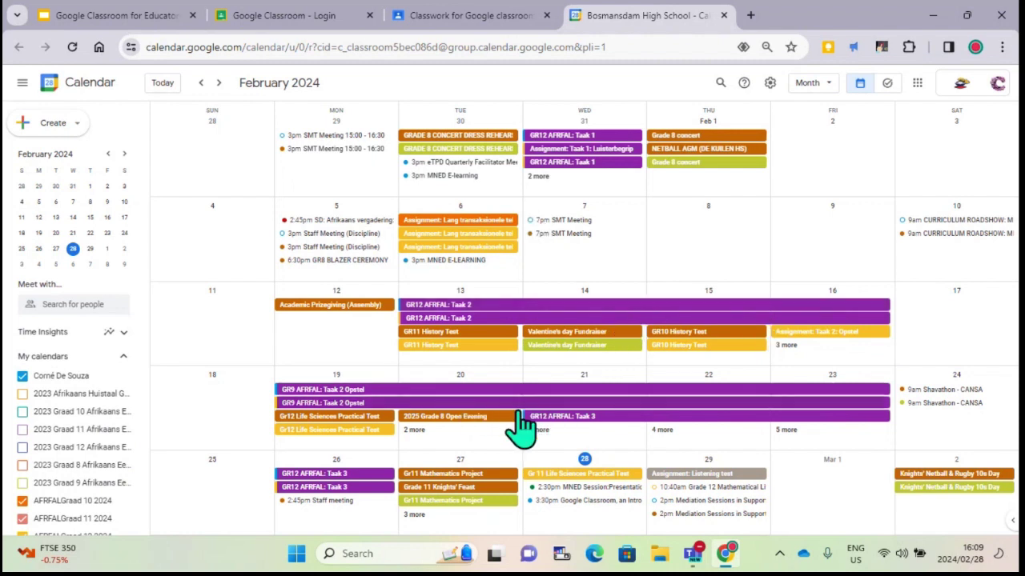
scroll(521, 424, "down", 1)
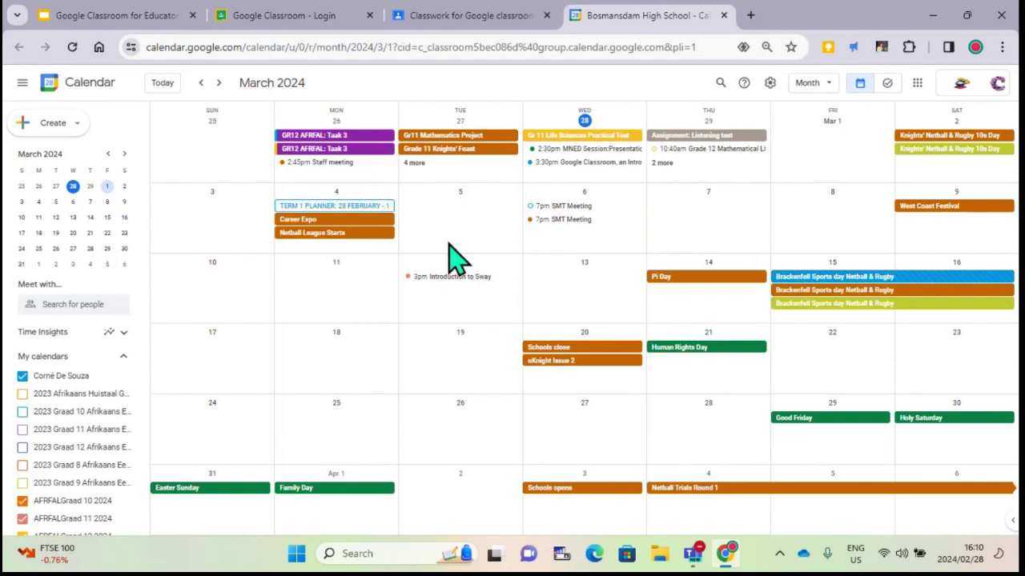
scroll(451, 258, "up", 1)
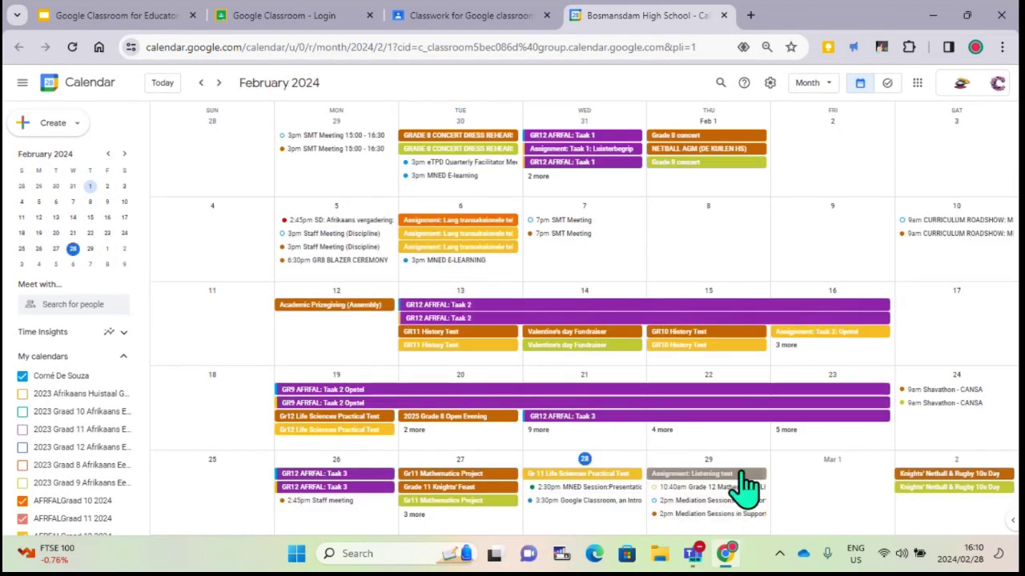
Increase the browser's page zoom for the calendar above 80%
left_click(1001, 46)
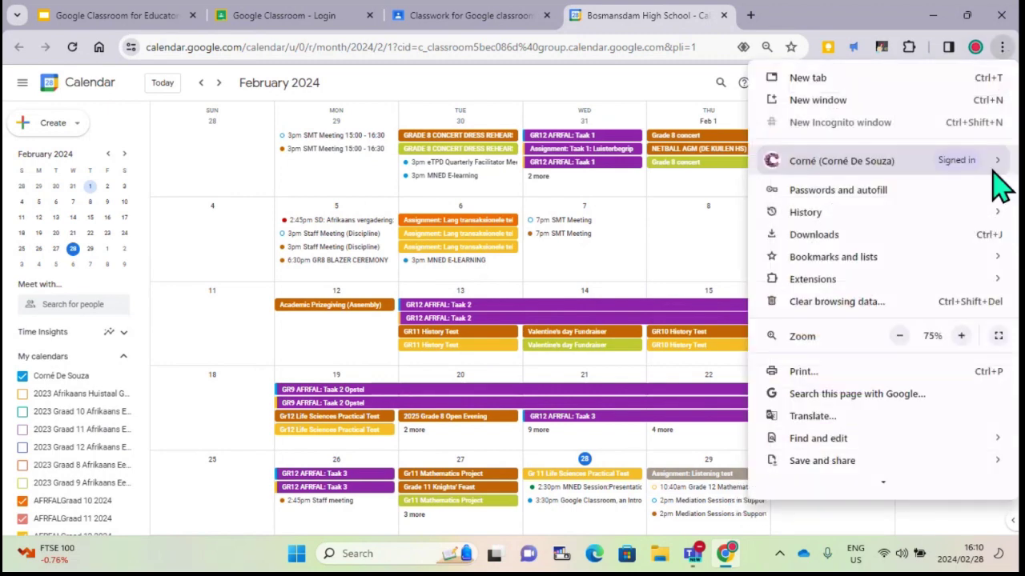
left_click(960, 336)
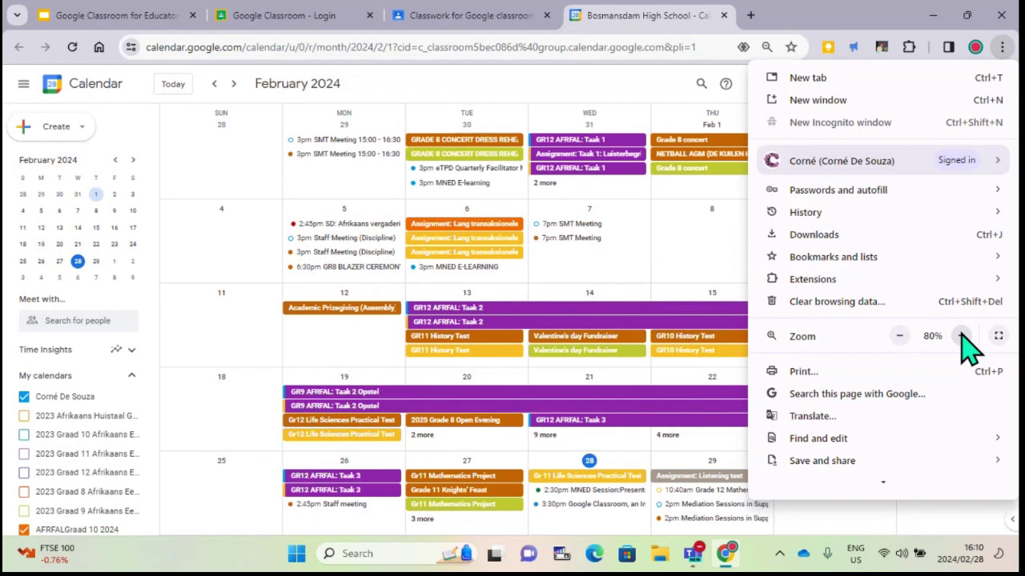
left_click(961, 336)
left_click(766, 355)
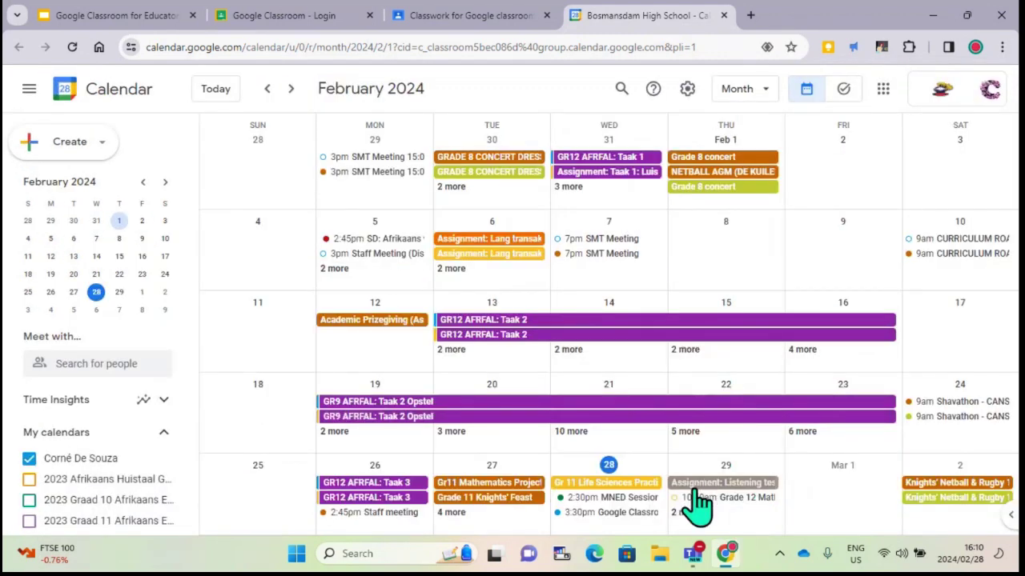
Examine the details and available actions of the "Assignment: Listening test" event on February 29, then close it
left_click(751, 483)
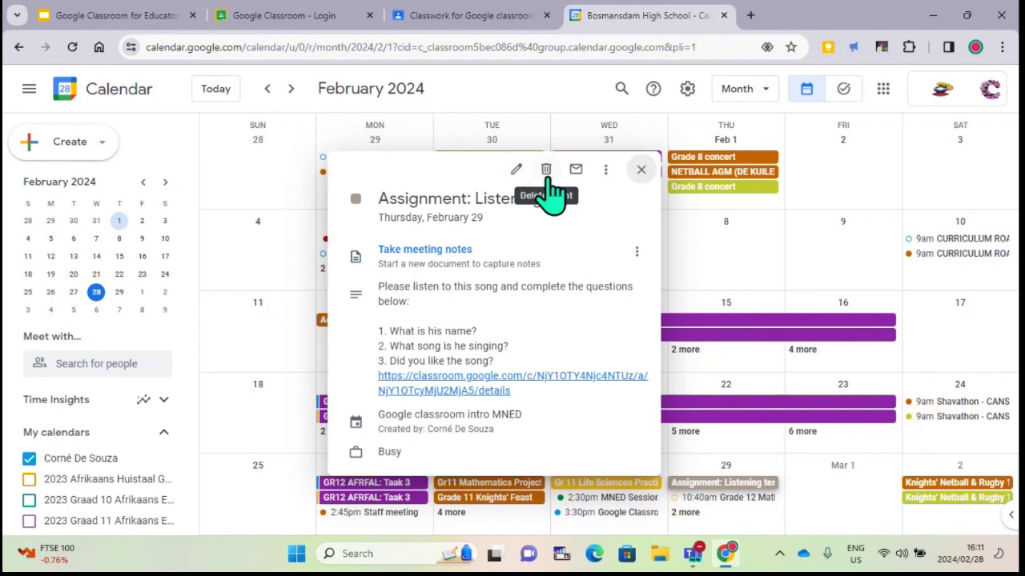
left_click(613, 176)
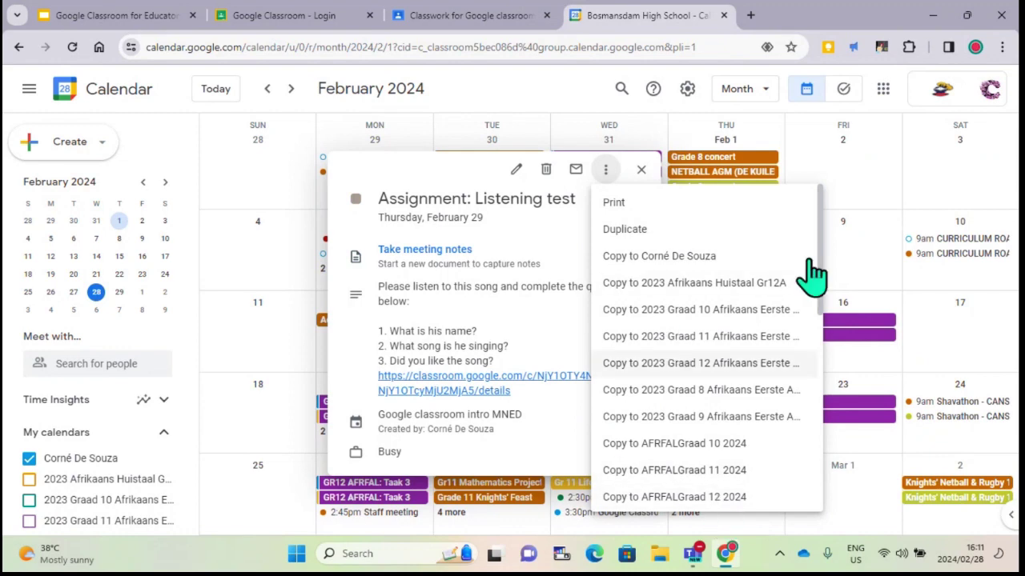
left_click(640, 169)
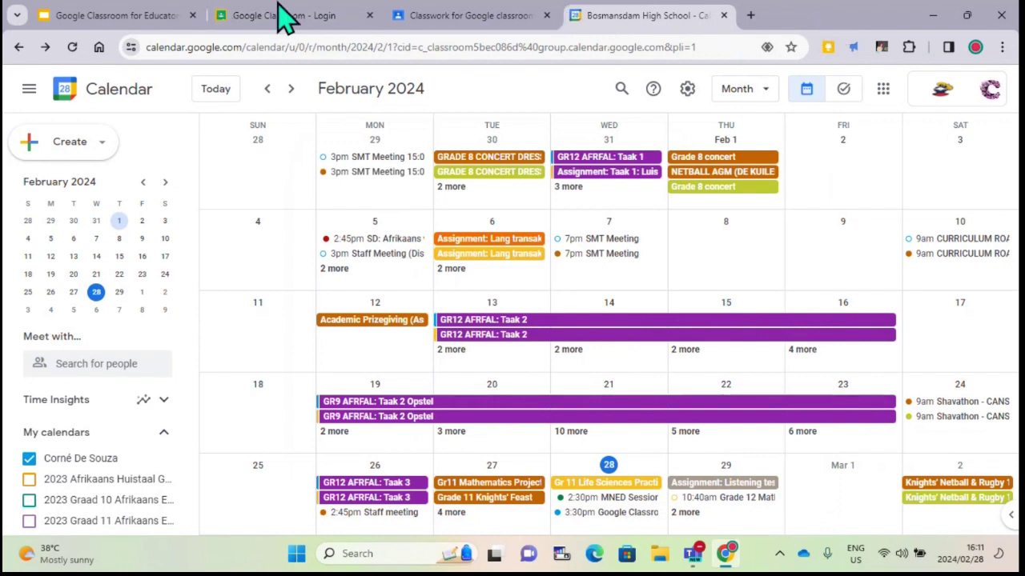
Restore the browser window to a smaller size and move it aside to reveal the Teams meeting
left_click_drag(804, 16, 375, 44)
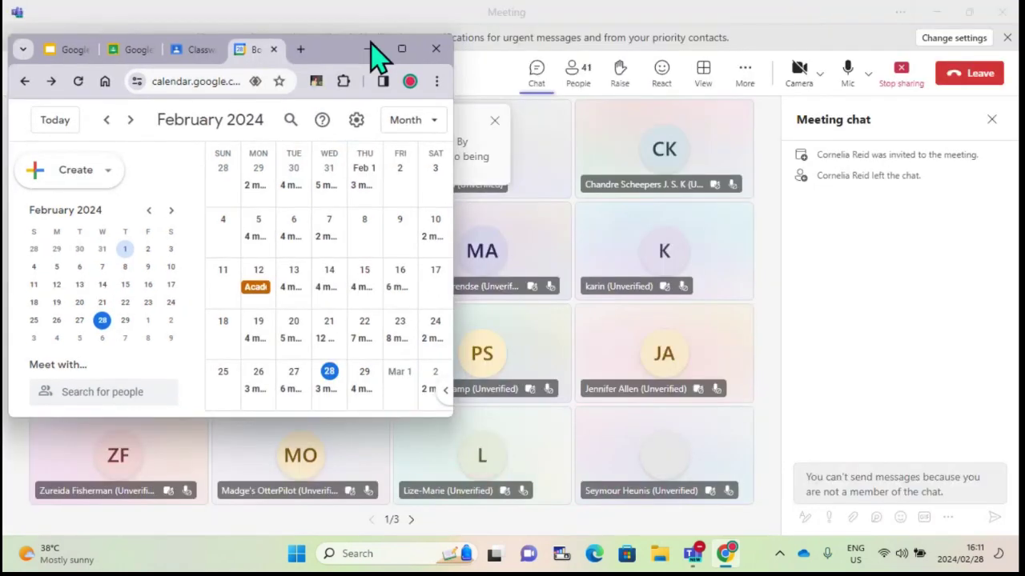
Return to the Google Classroom page with the "Listening test" assignment and maximize the browser window
left_click(200, 48)
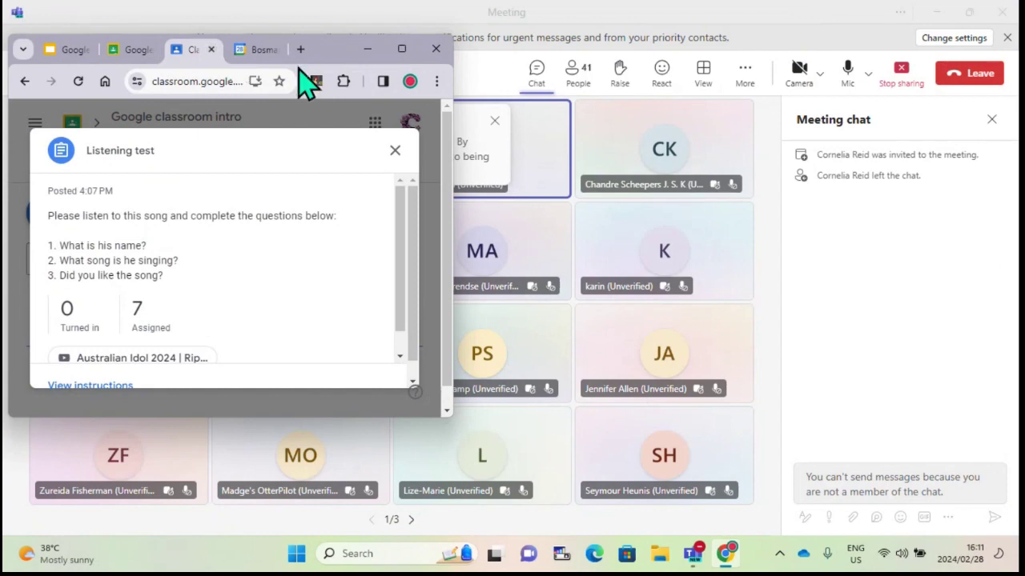
mouse_move(409, 54)
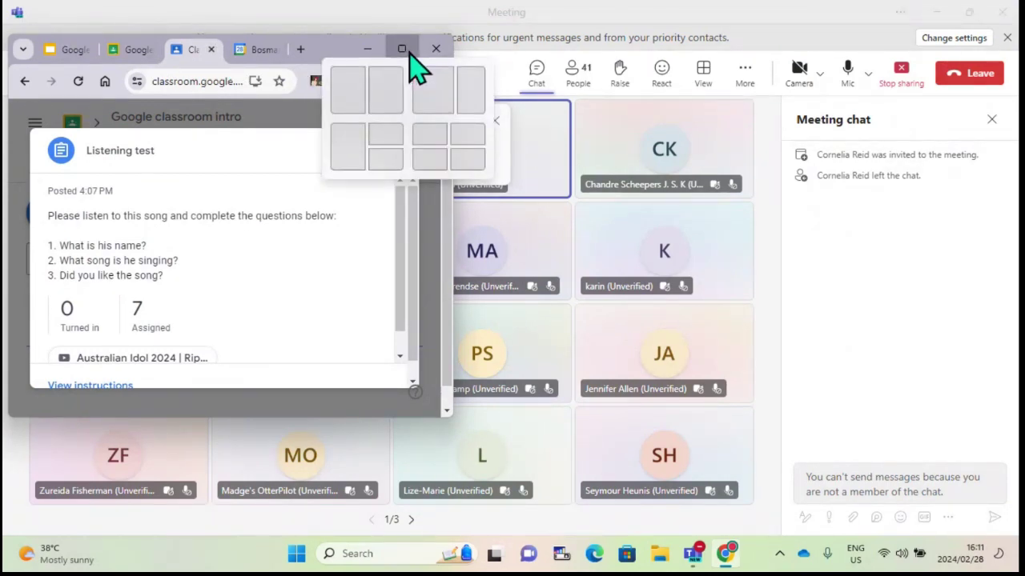
left_click(409, 53)
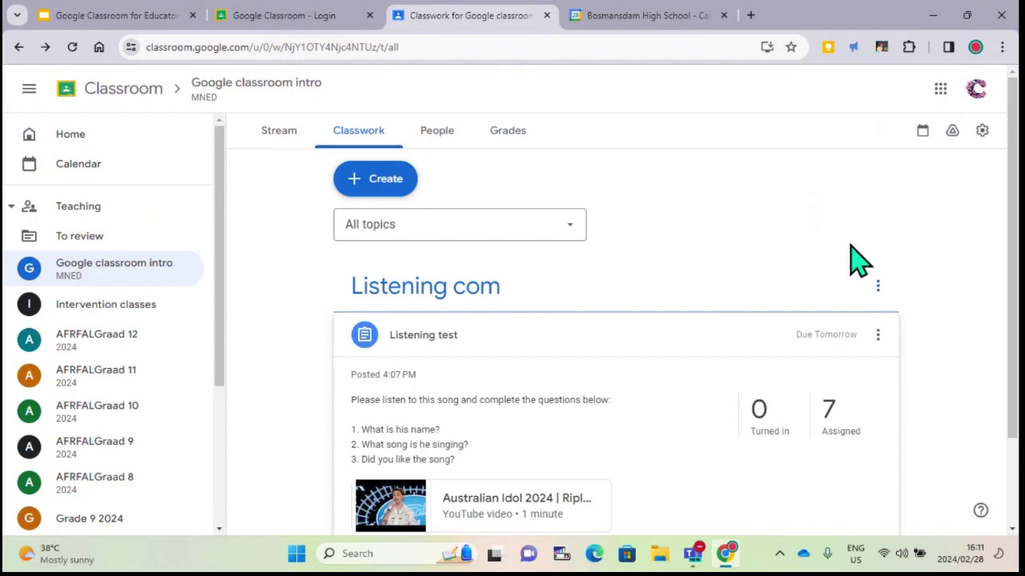
Examine the class's teacher and student lists, including the actions available for one student
left_click(442, 144)
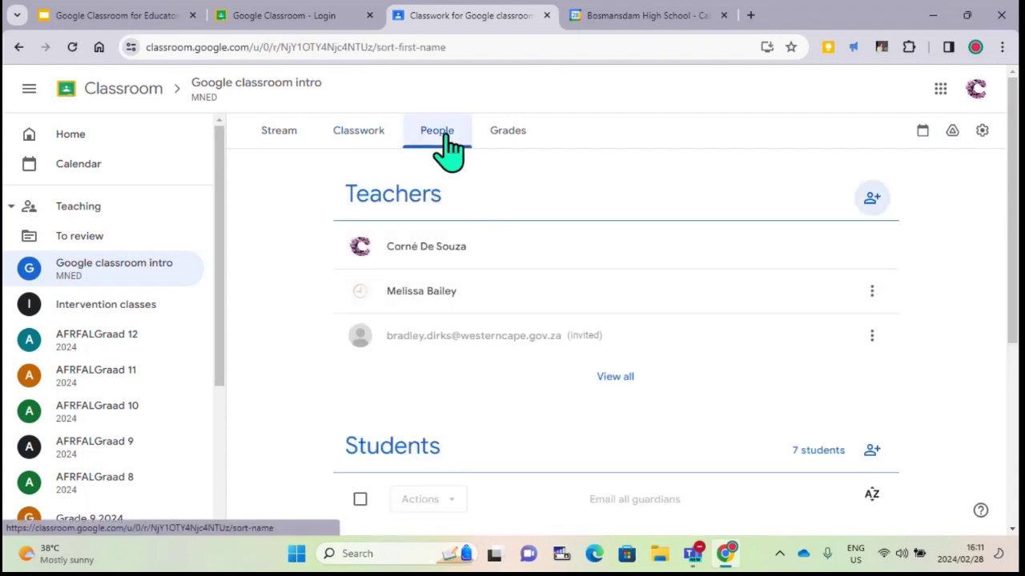
scroll(965, 300, "down", 2)
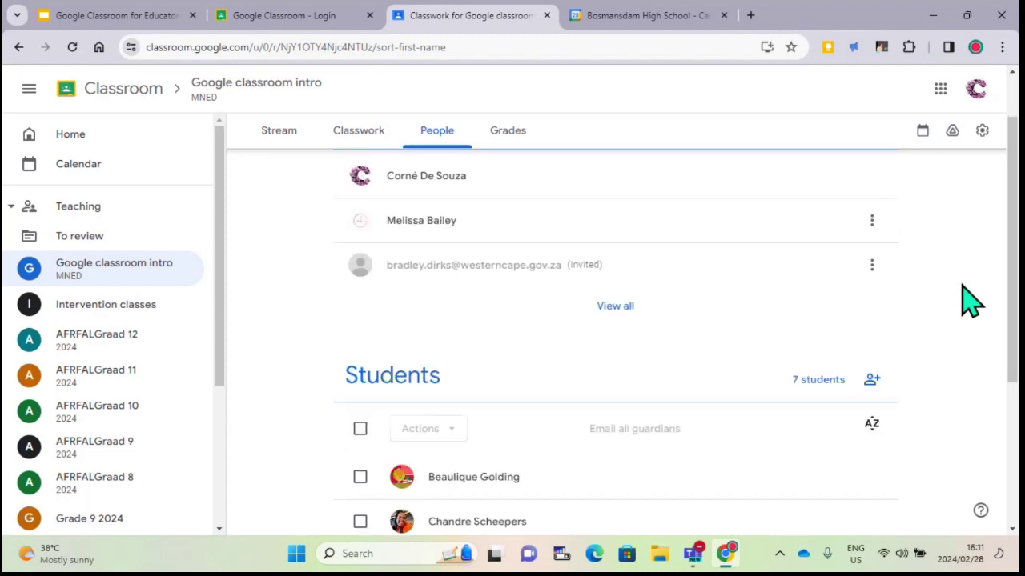
scroll(968, 300, "down", 2)
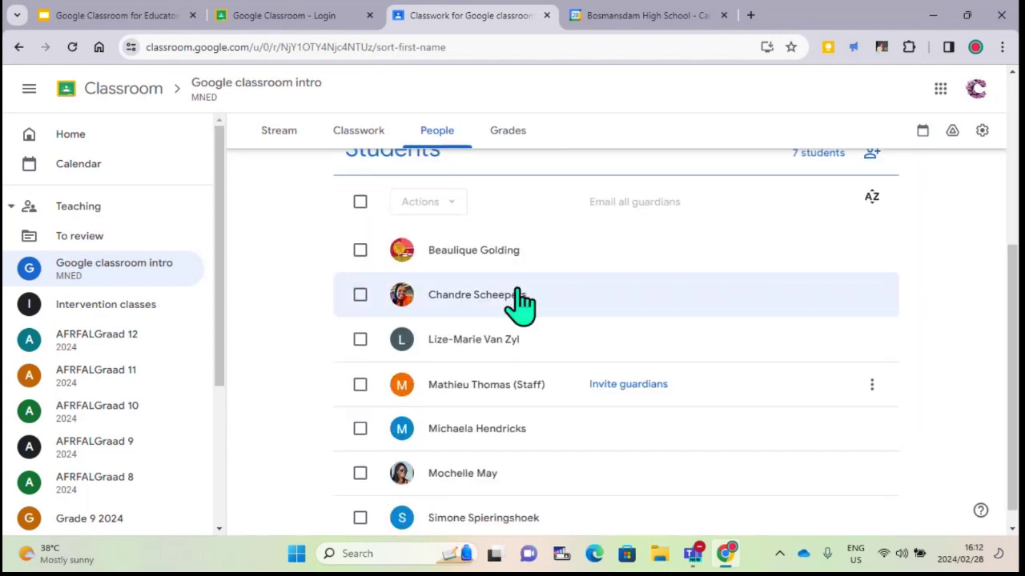
scroll(524, 352, "down", 1)
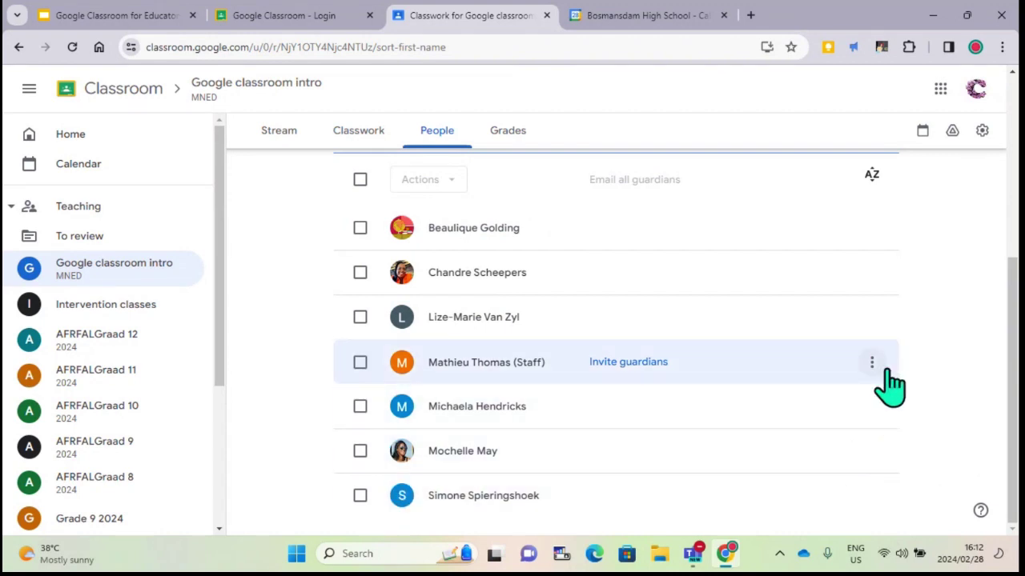
left_click(873, 365)
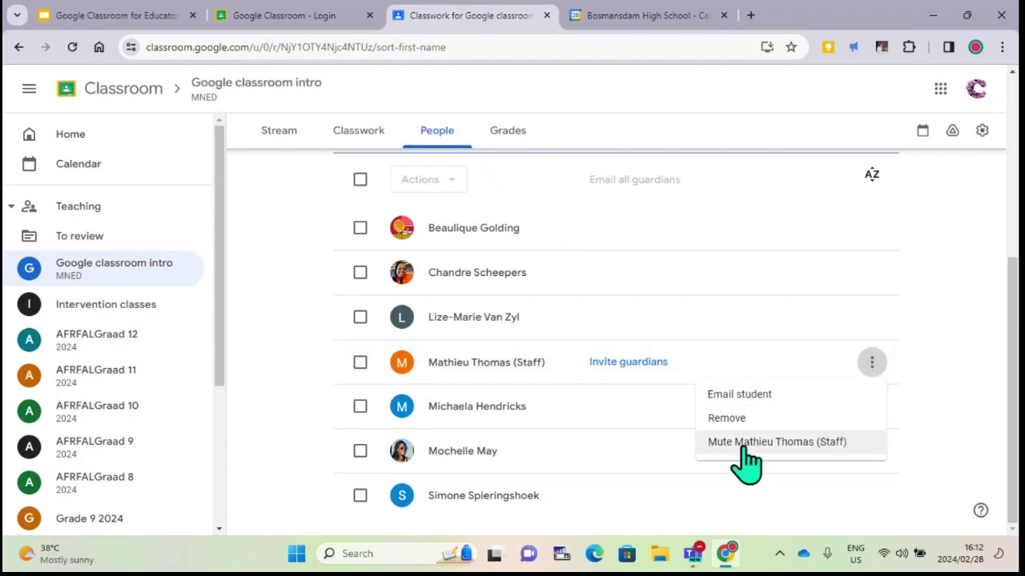
left_click(944, 308)
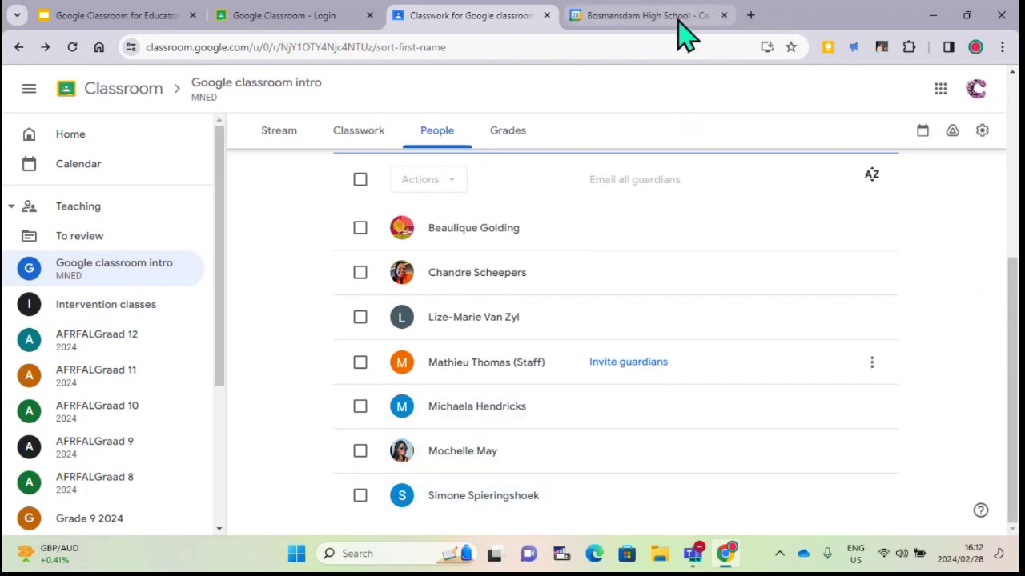
mouse_move(682, 34)
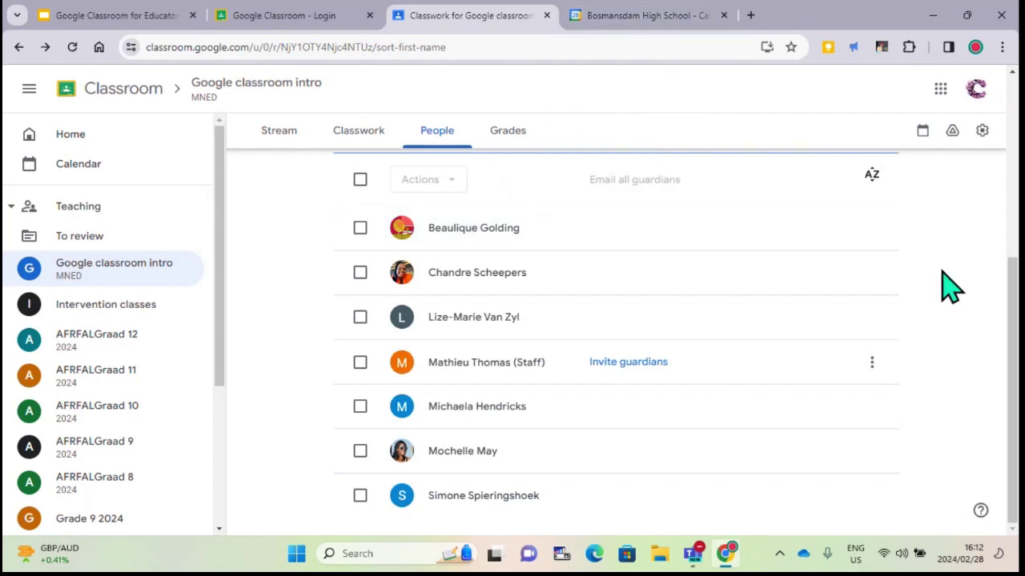
scroll(950, 286, "up", 4)
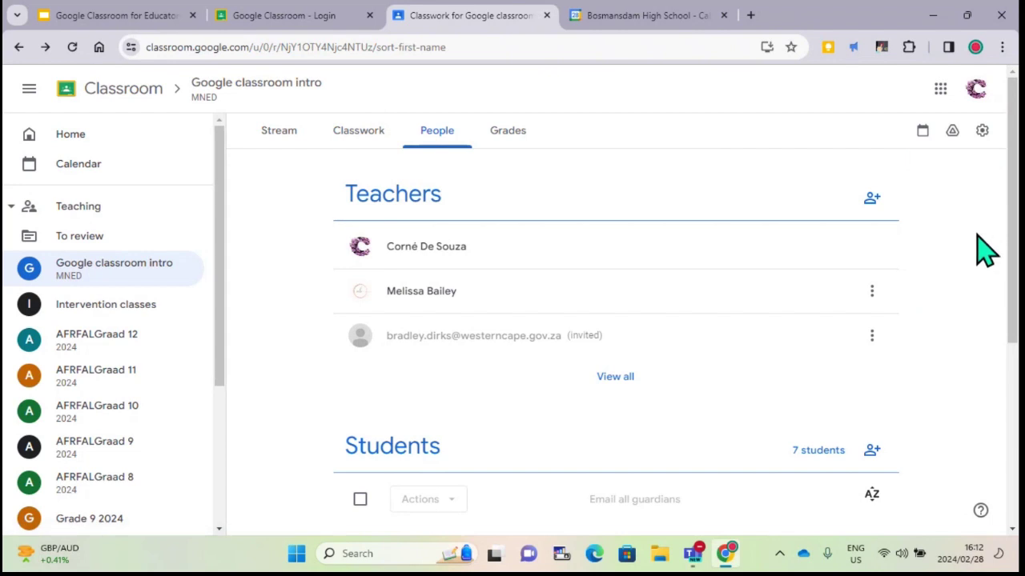
Open the class's Google Drive folder and move the "Stress levels" file to the trash
left_click(953, 133)
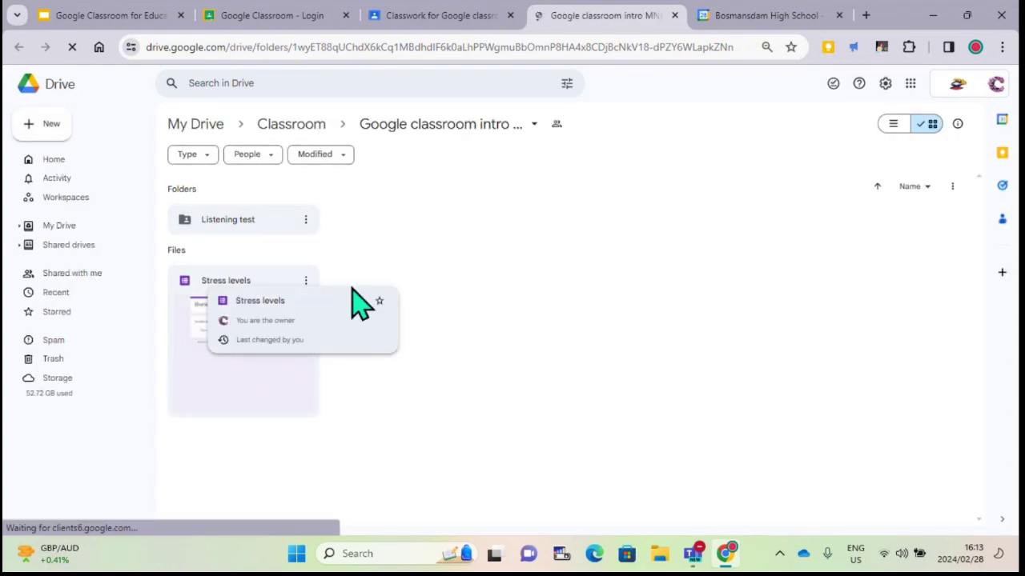
left_click(305, 281)
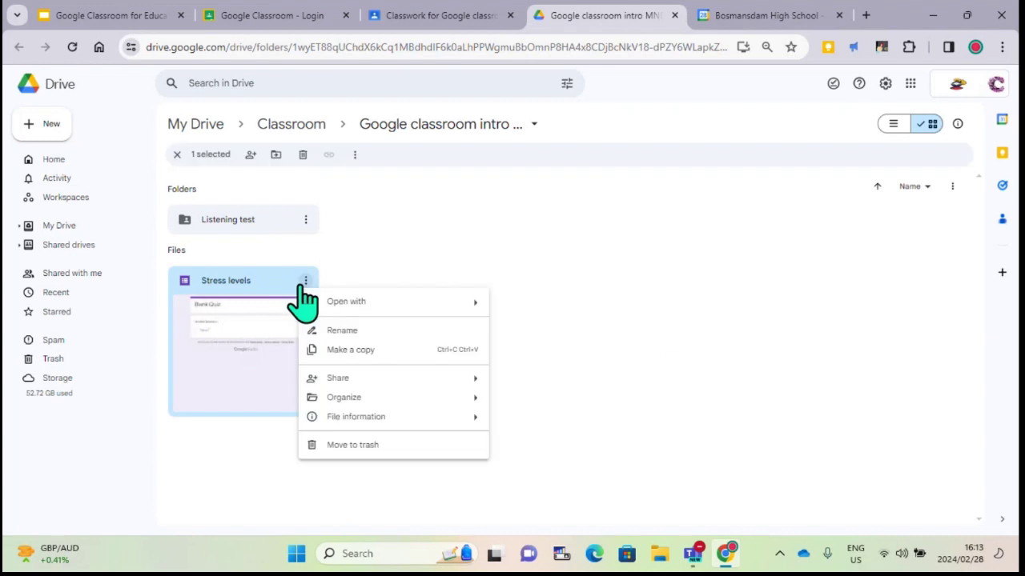
left_click(374, 445)
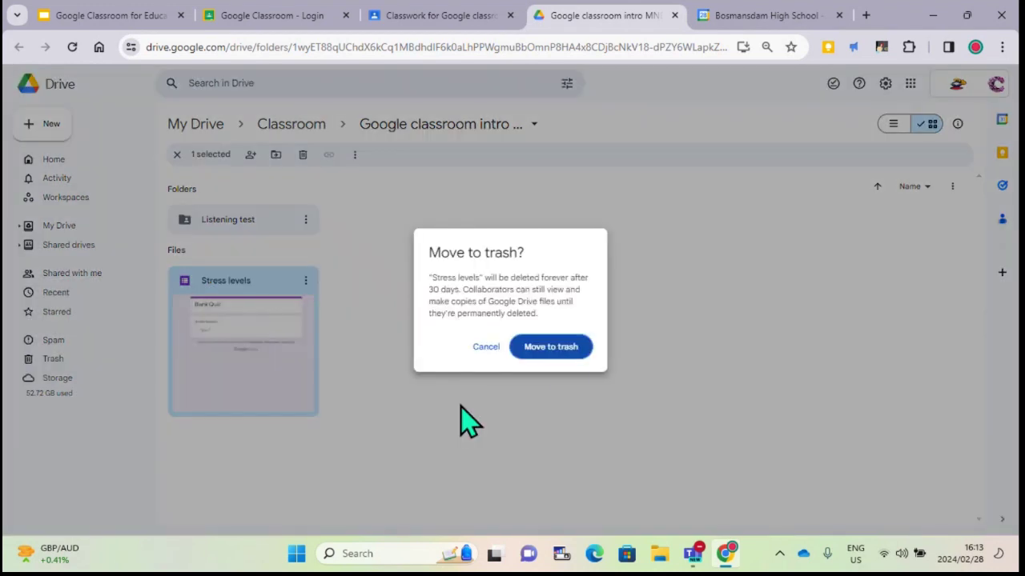
left_click(551, 347)
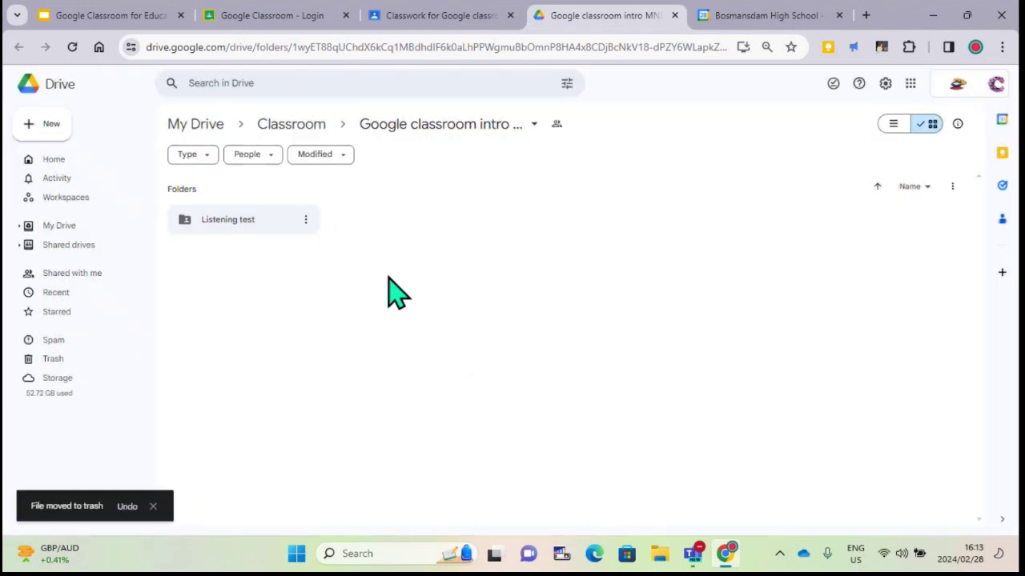
Look at the student's document inside the "Listening test" Drive folder, then close it and return to the class folder
double_click(257, 224)
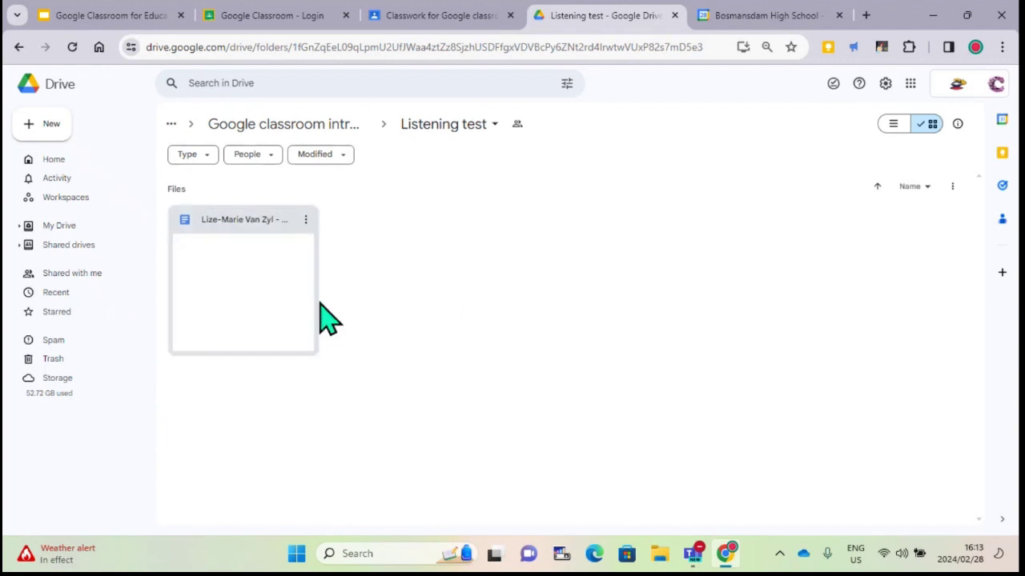
double_click(257, 261)
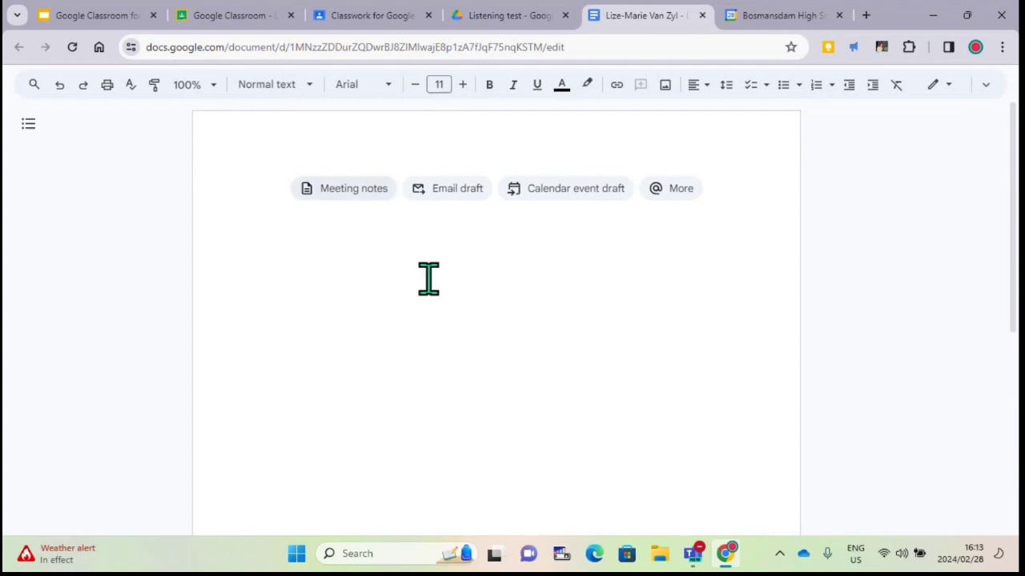
left_click(703, 16)
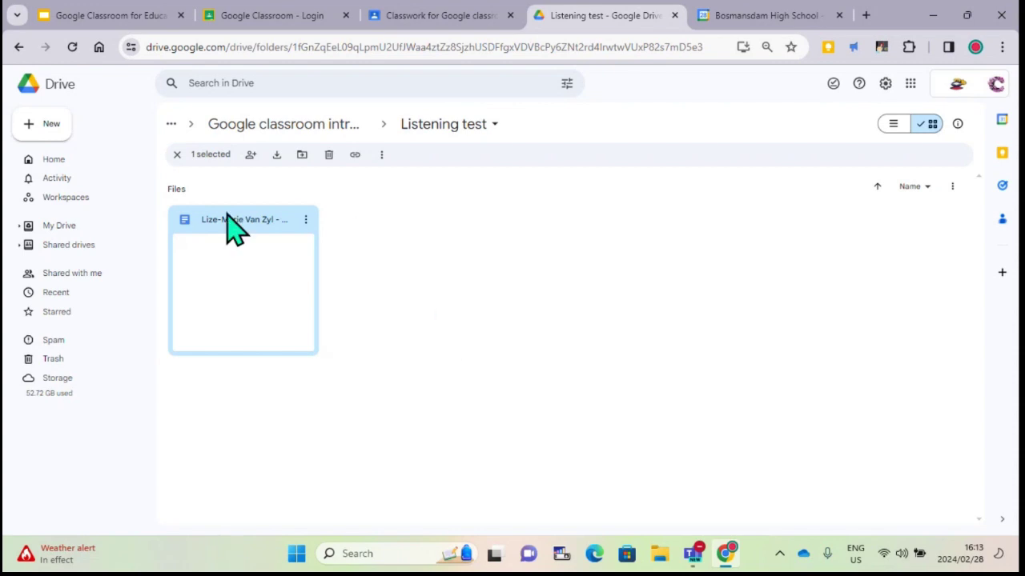
left_click(18, 48)
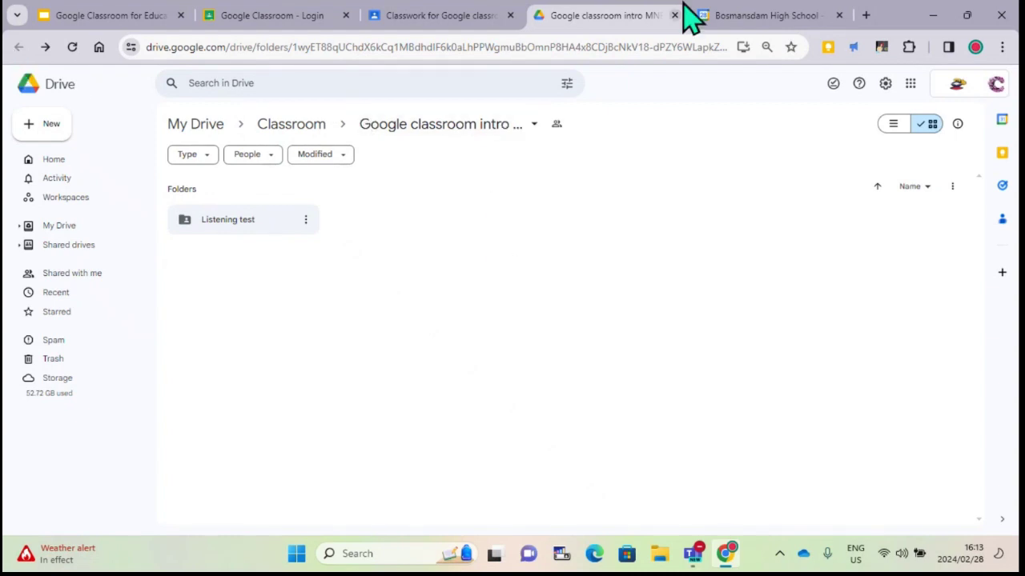
Close the Google Calendar page and open the AFRFALGraad 12 class in Google Classroom
left_click(839, 15)
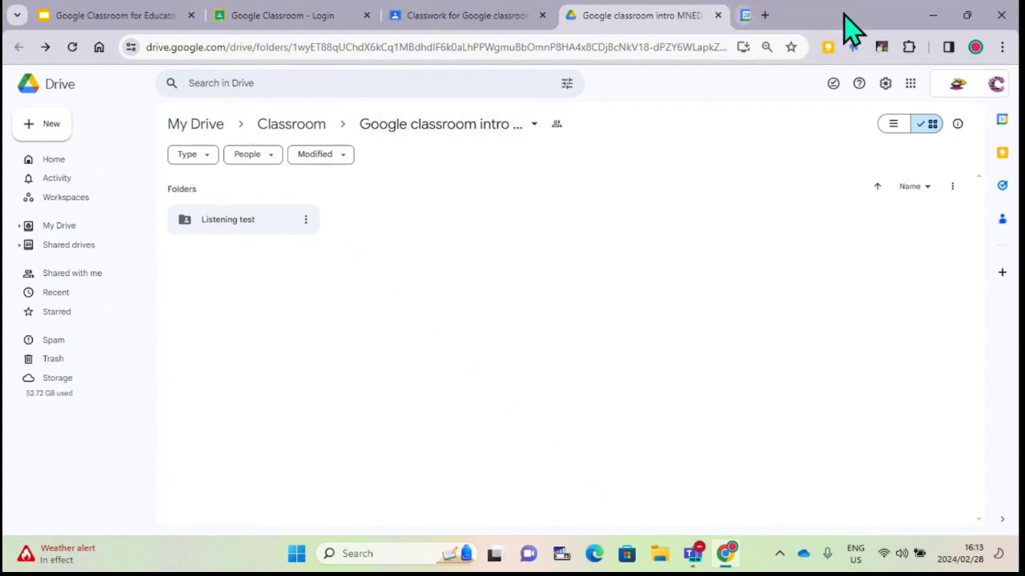
left_click(390, 16)
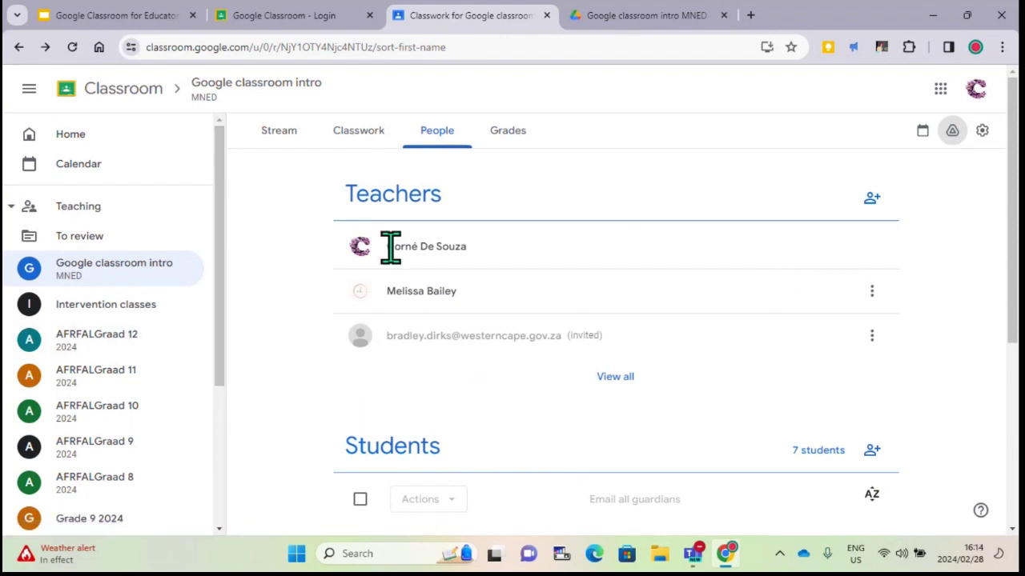
left_click(174, 350)
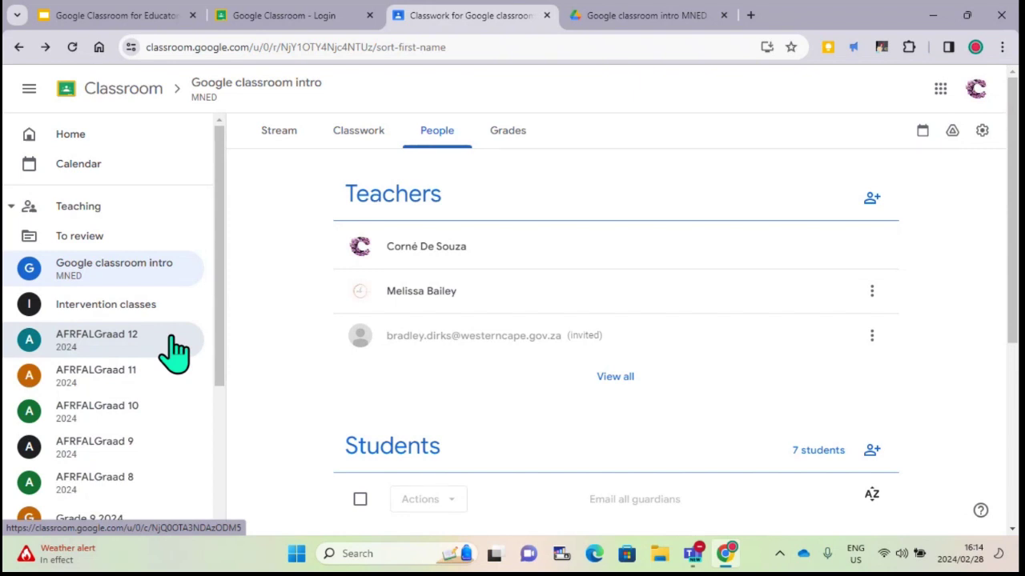
left_click(174, 351)
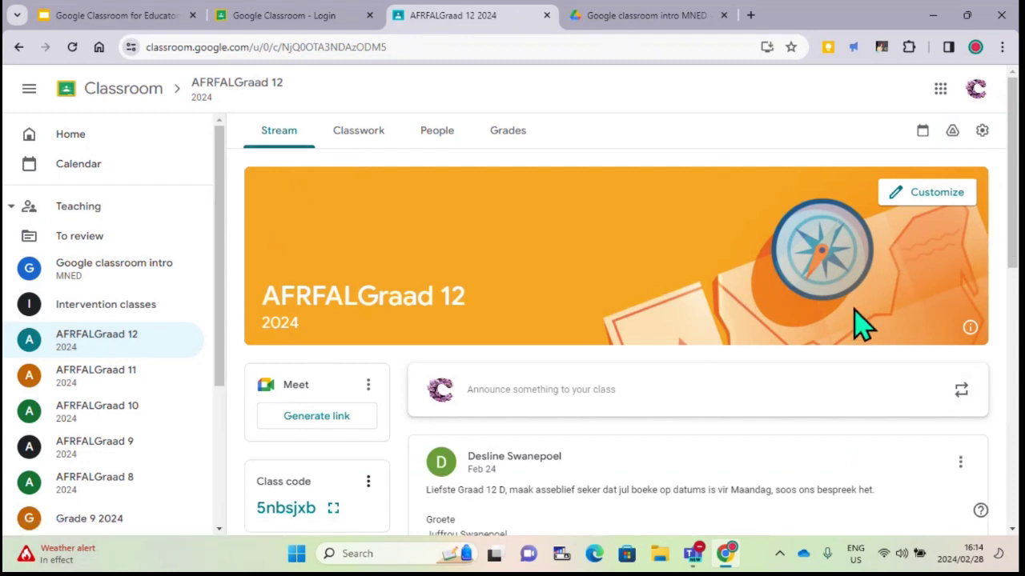
Look through the announcements and assignment posts in the AFRFALGraad 12 stream
scroll(1007, 389, "down", 1)
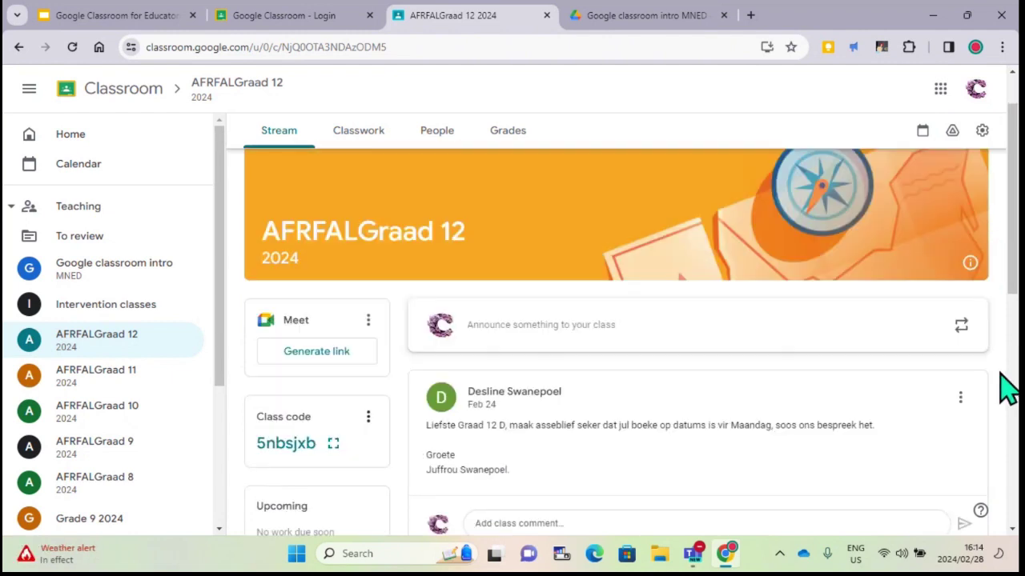
scroll(1007, 389, "up", 1)
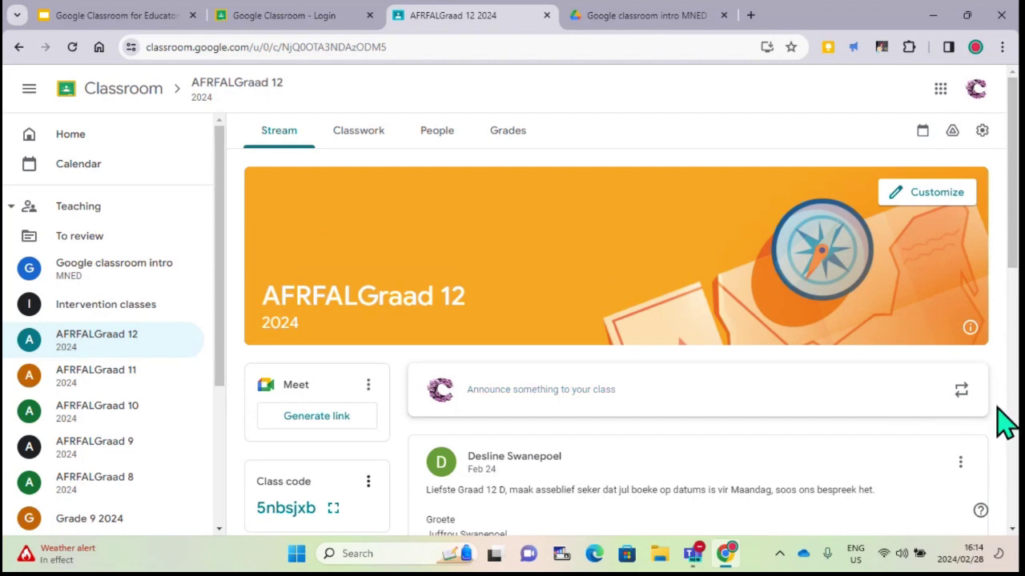
scroll(1005, 422, "down", 2)
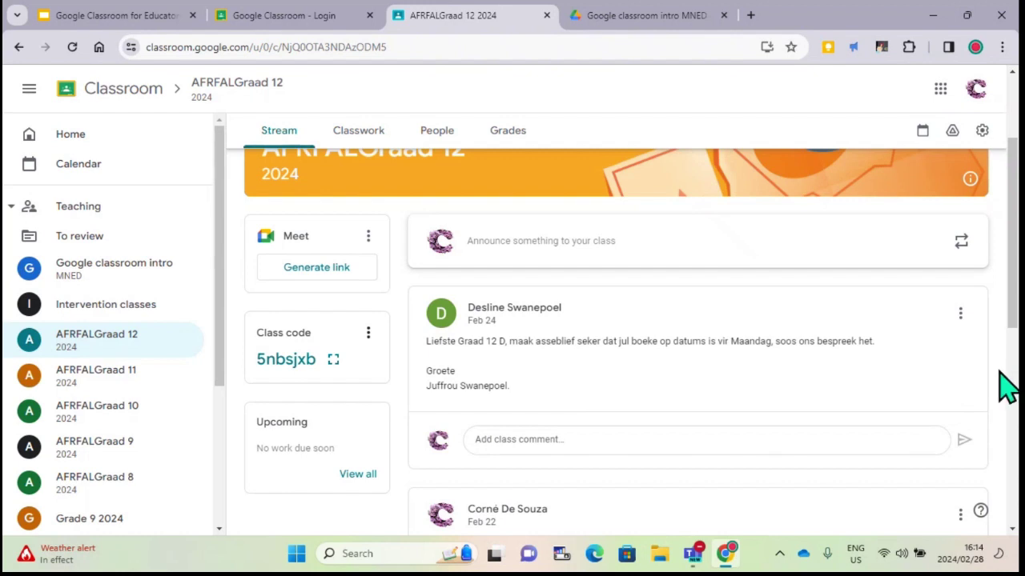
scroll(1001, 374, "down", 3)
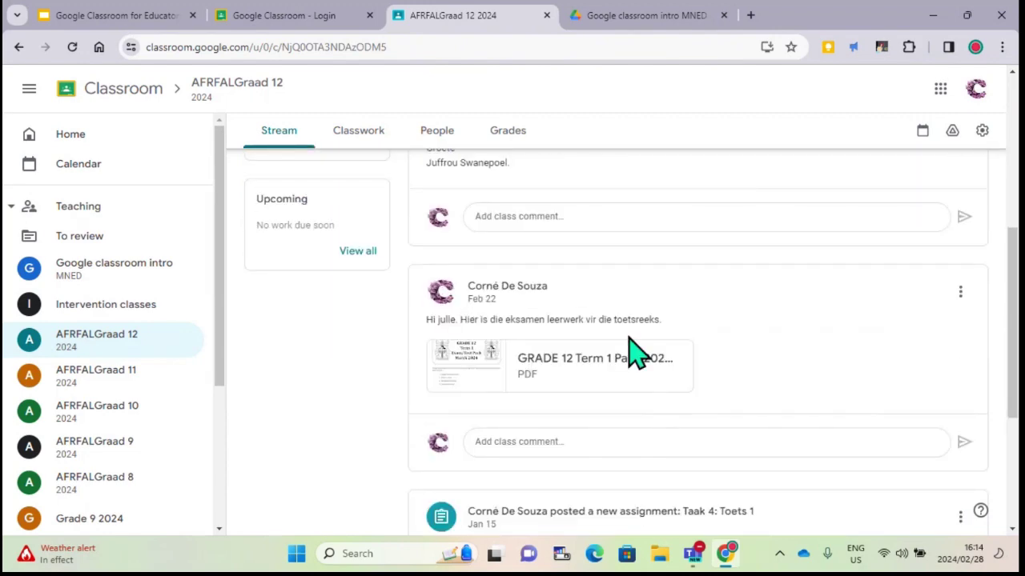
scroll(712, 369, "down", 1)
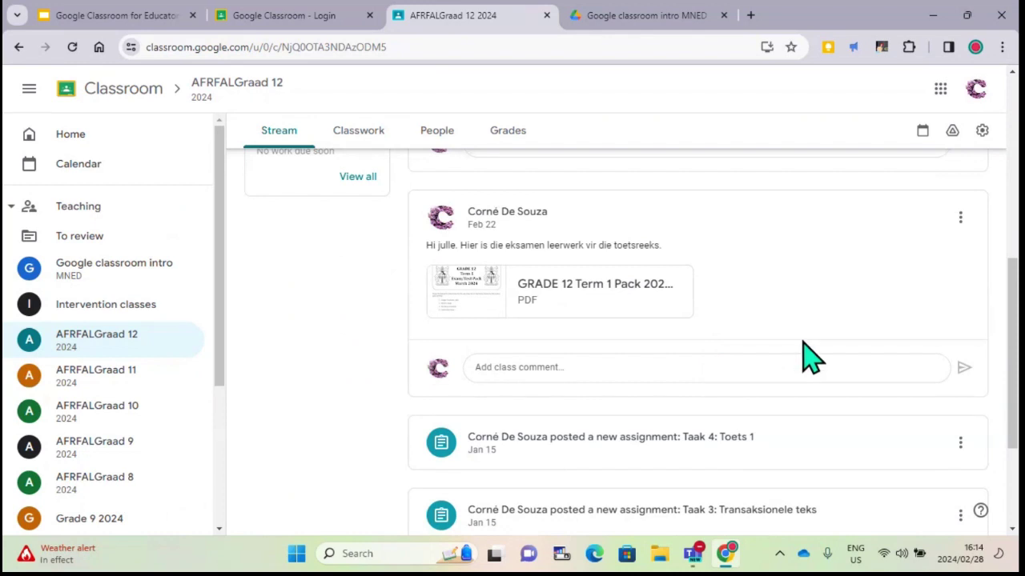
scroll(801, 360, "down", 3)
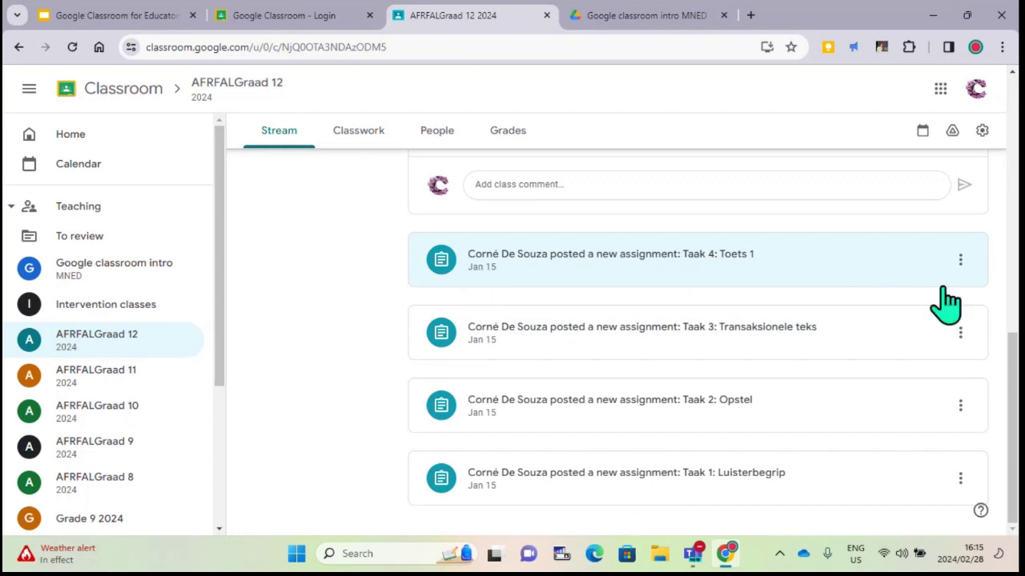
Examine the "Taak 4: Toets 1" assignment in the AFRFALGraad 12 classwork, then compare it with the assignment posts in the stream
left_click(388, 142)
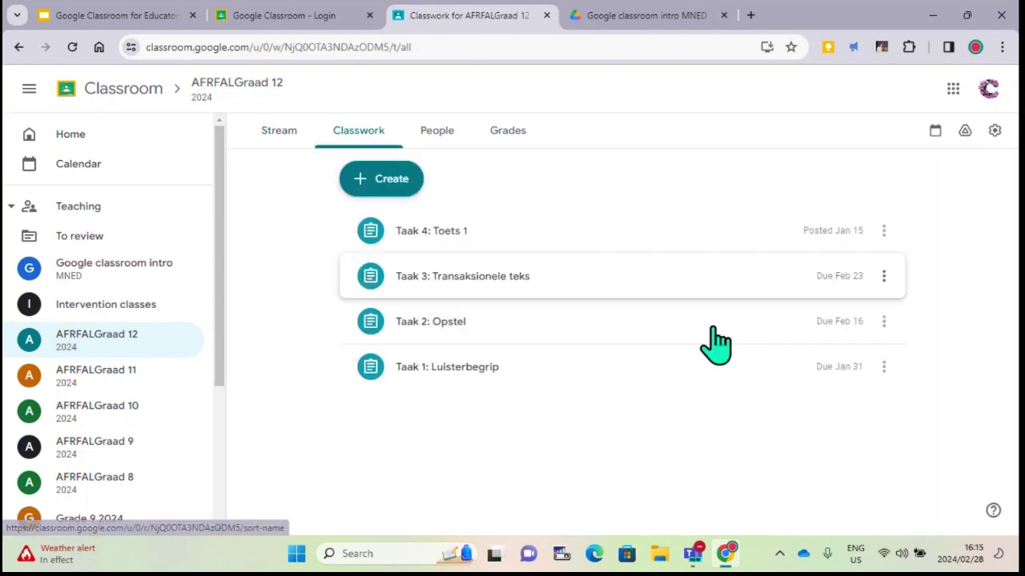
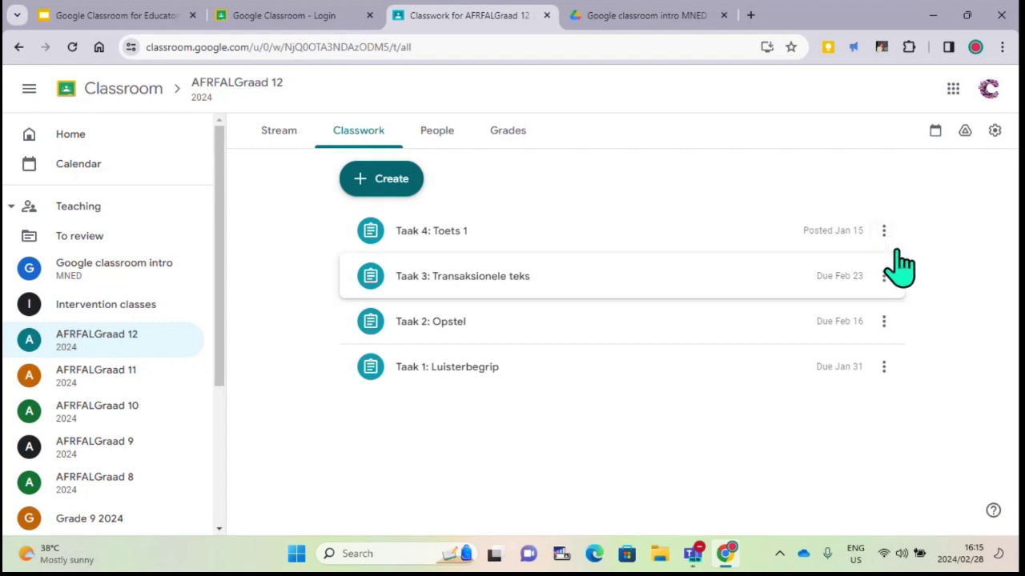
left_click(758, 256)
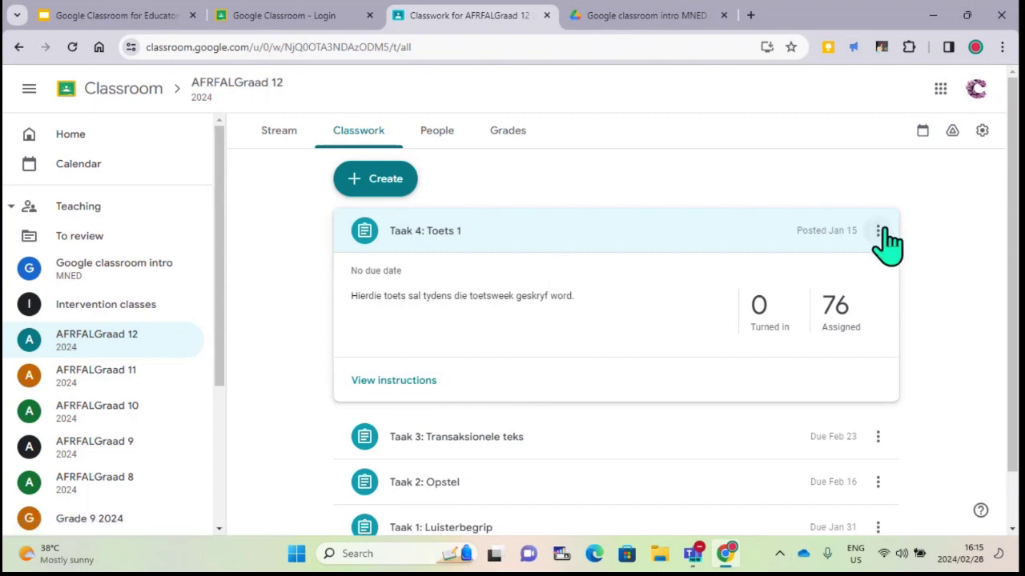
left_click(276, 143)
scroll(663, 114, "down", 3)
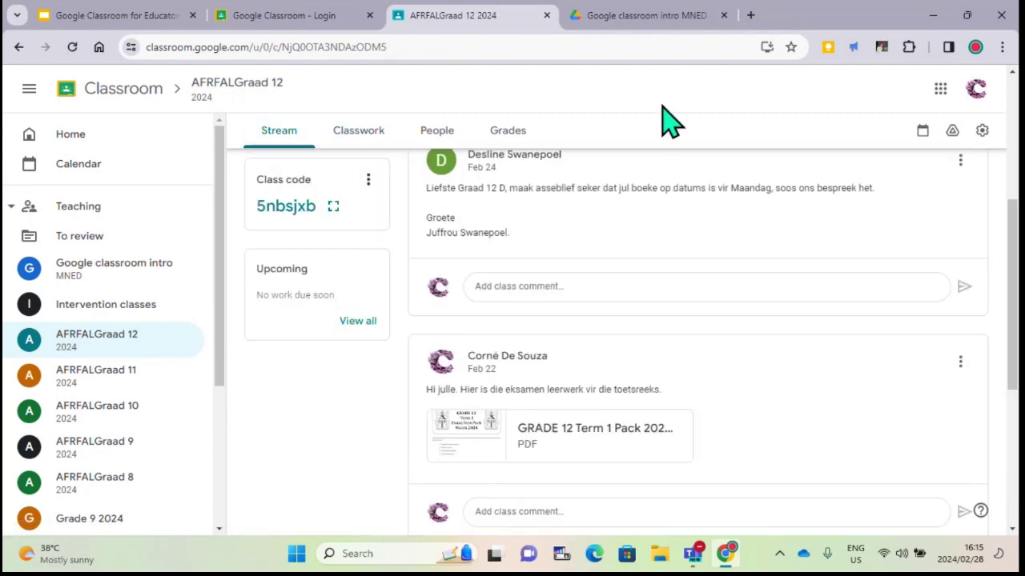
scroll(753, 304, "down", 4)
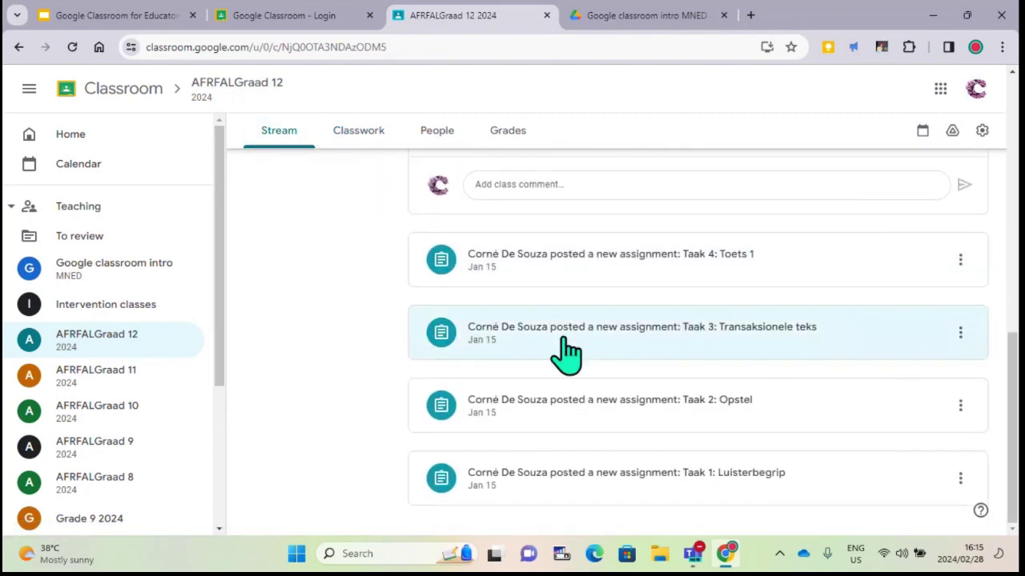
Open the AFRFALGraad 9 class and look through the posts in its stream
left_click(130, 453)
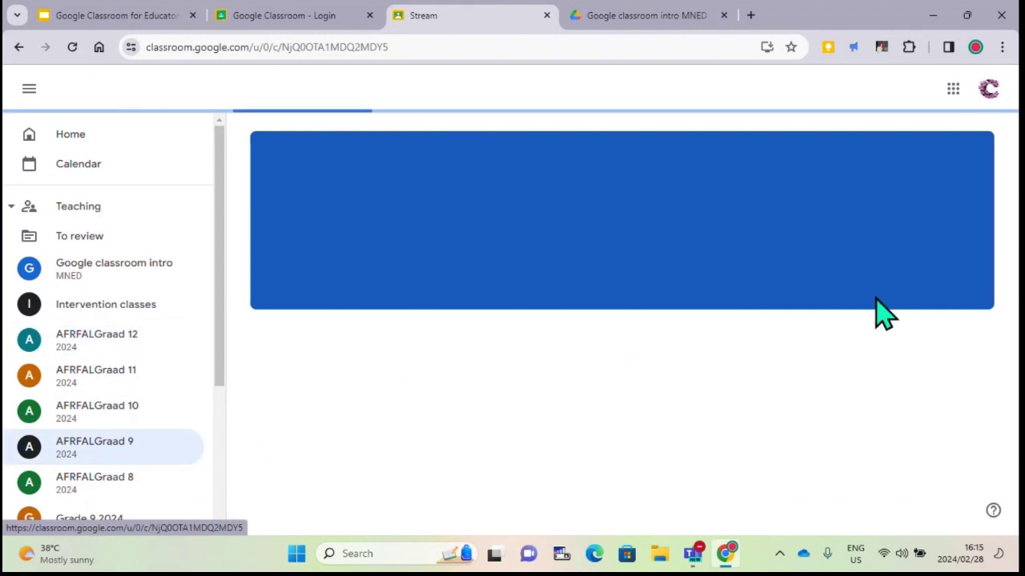
scroll(1007, 234, "down", 3)
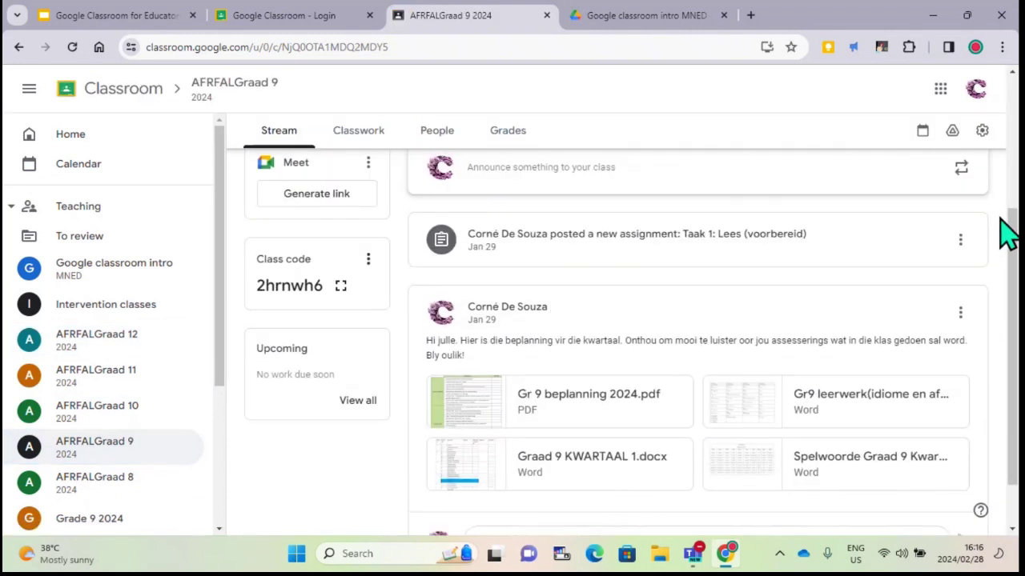
scroll(1007, 233, "down", 1)
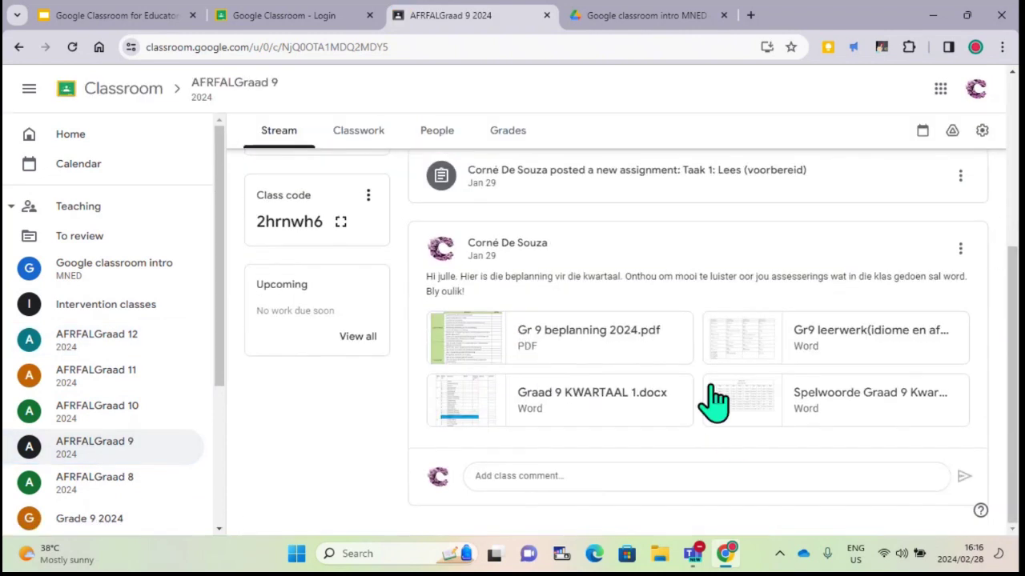
Read through the attached "Graad 9 KWARTAAL 1.docx" term plan, including the notes on its second page, then close it
left_click(594, 391)
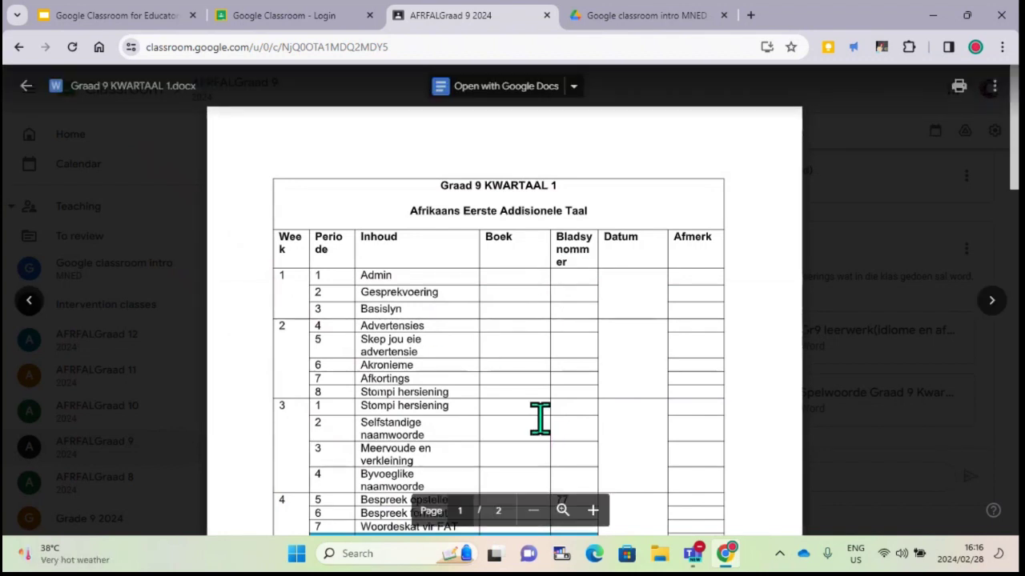
scroll(537, 400, "down", 1)
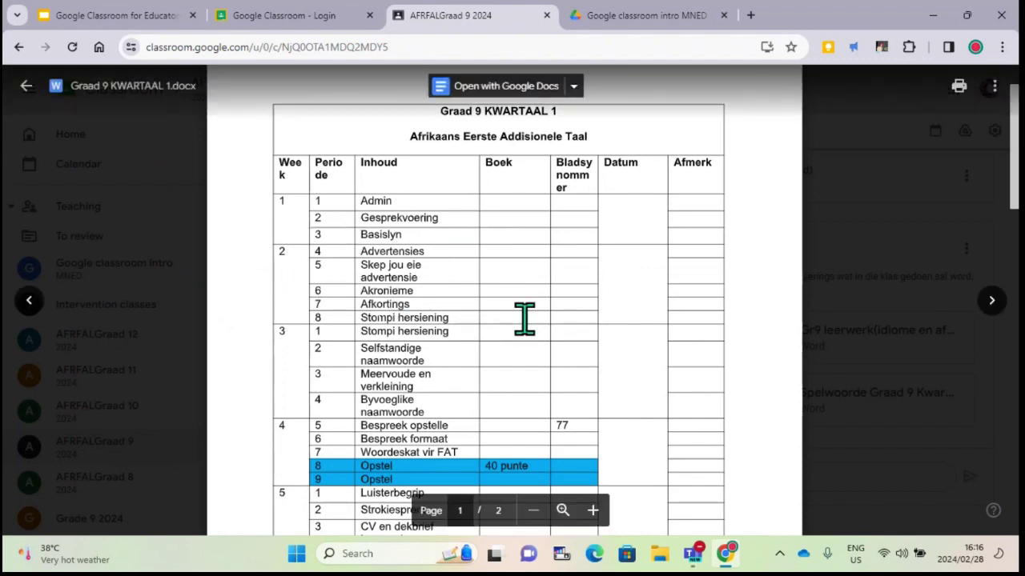
scroll(524, 318, "down", 1)
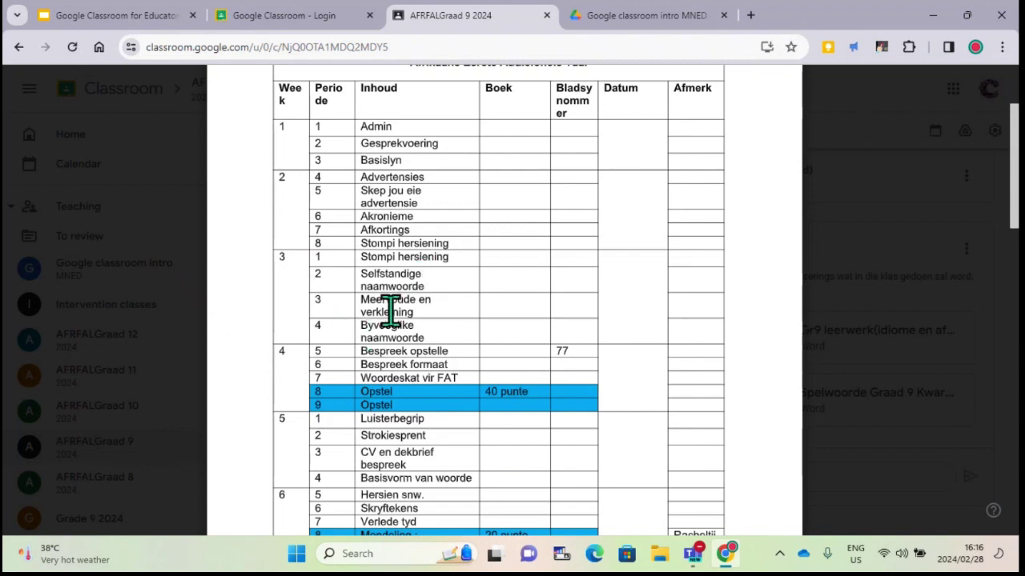
mouse_move(361, 119)
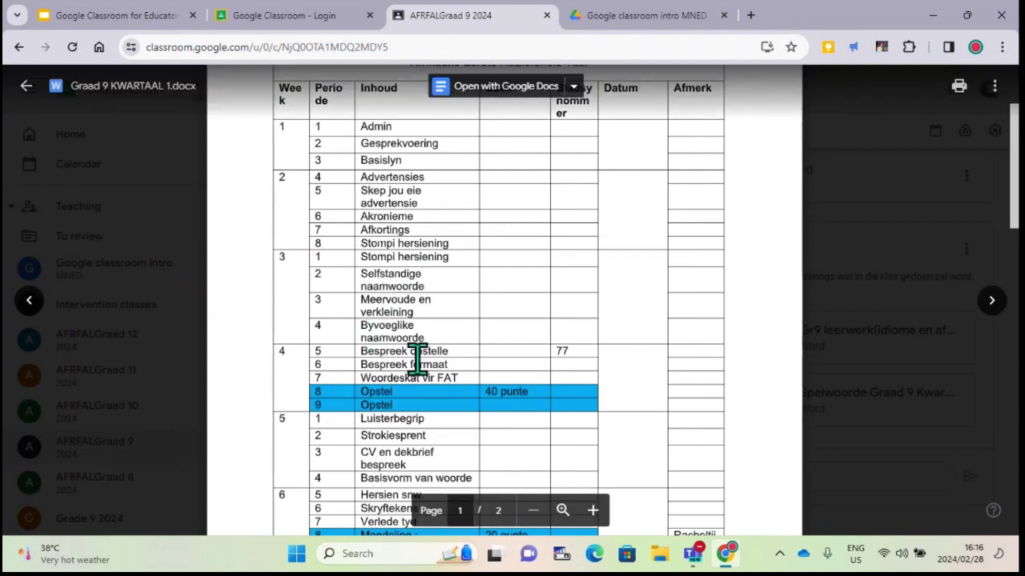
scroll(348, 393, "down", 2)
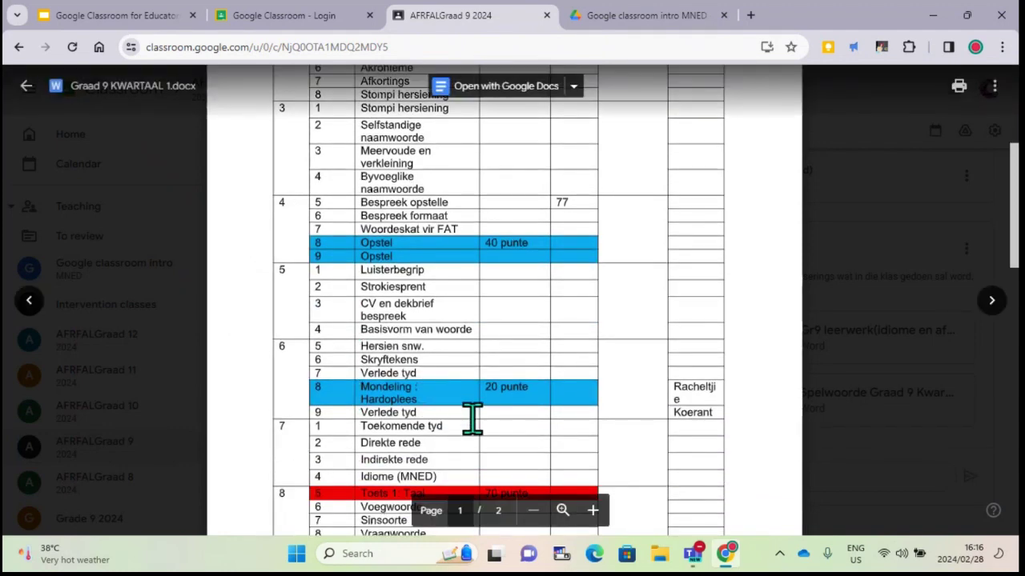
scroll(471, 424, "down", 1)
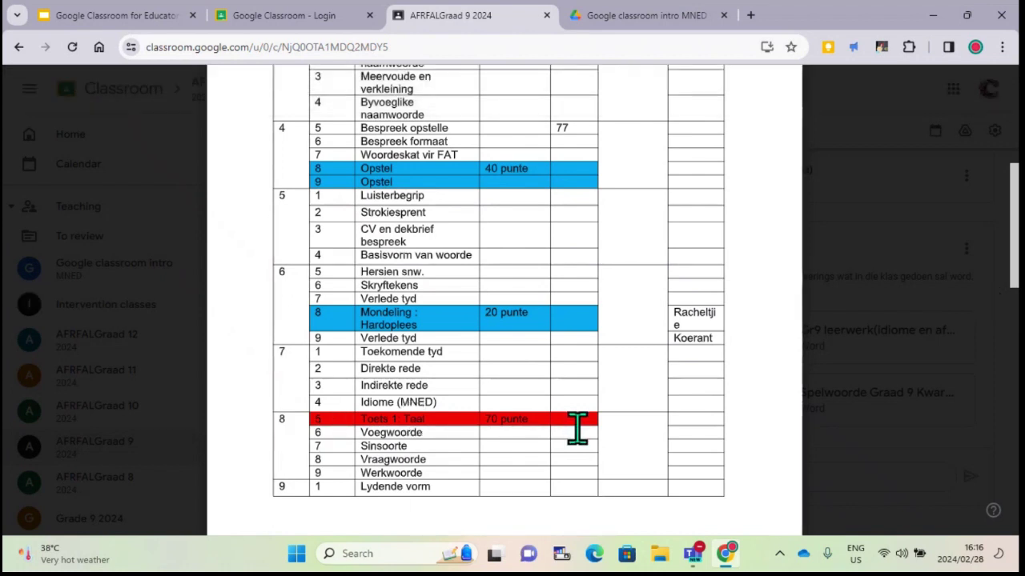
scroll(578, 430, "up", 5)
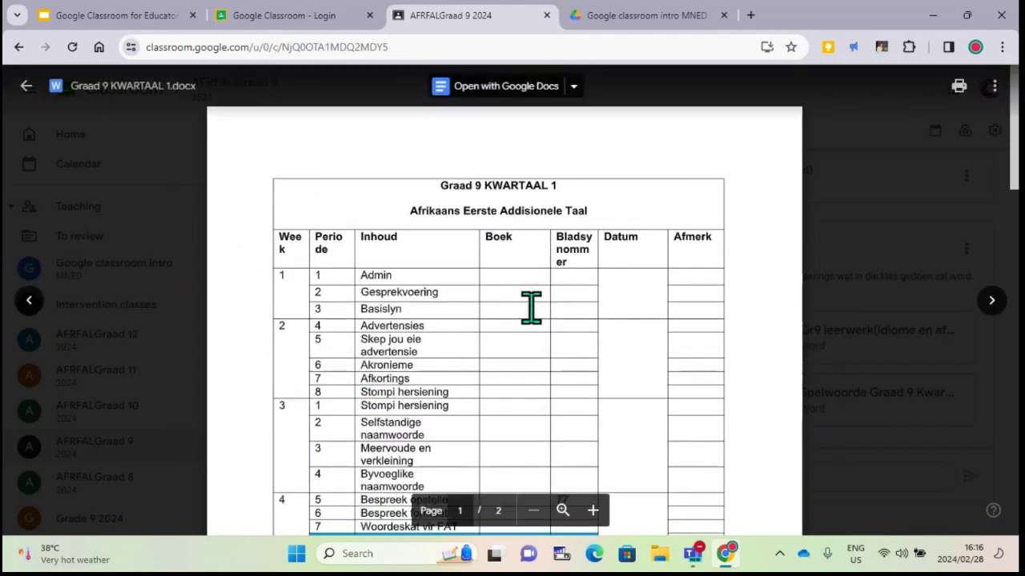
scroll(550, 317, "down", 15)
scroll(550, 318, "down", 4)
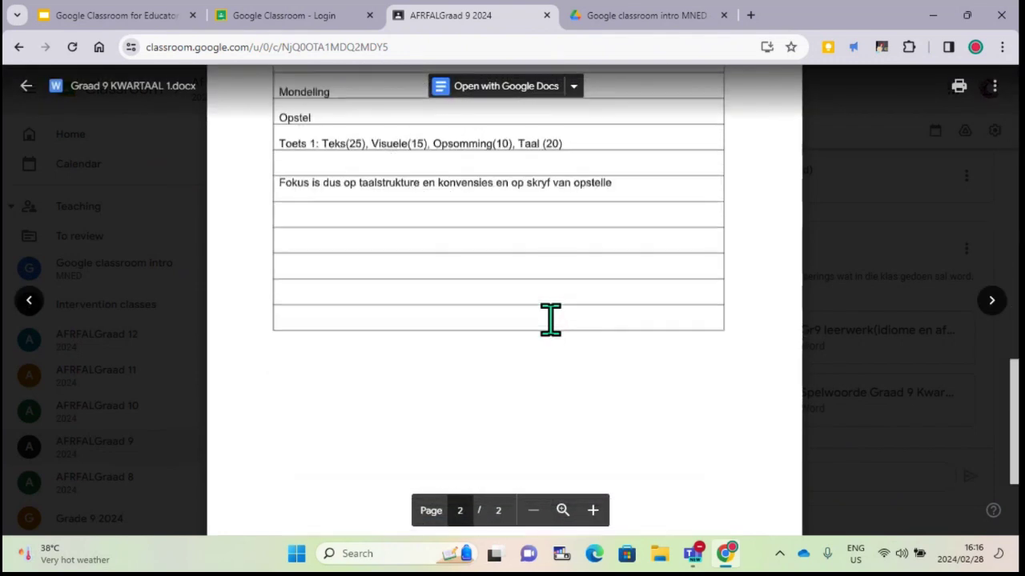
scroll(550, 320, "up", 1)
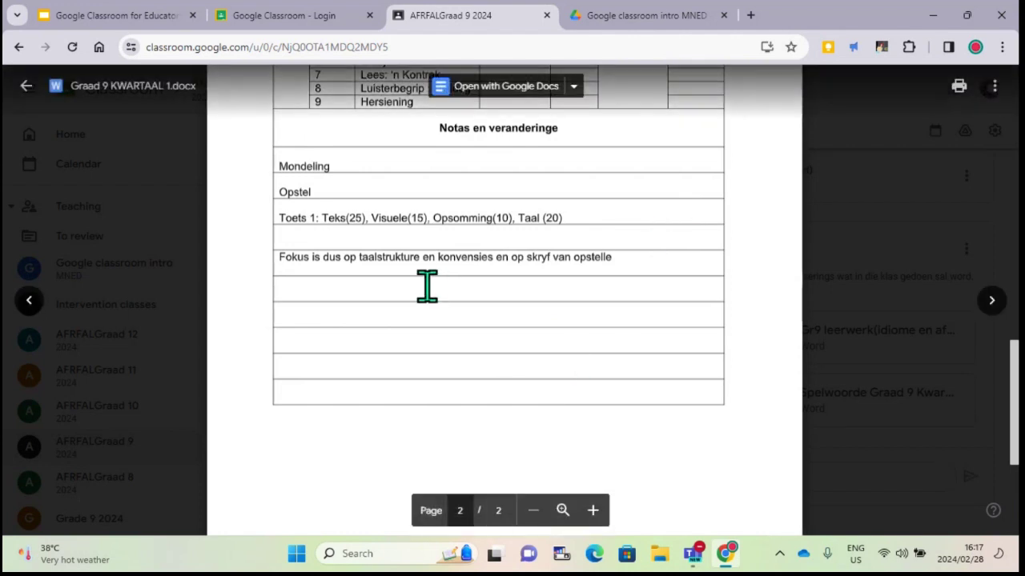
left_click(26, 86)
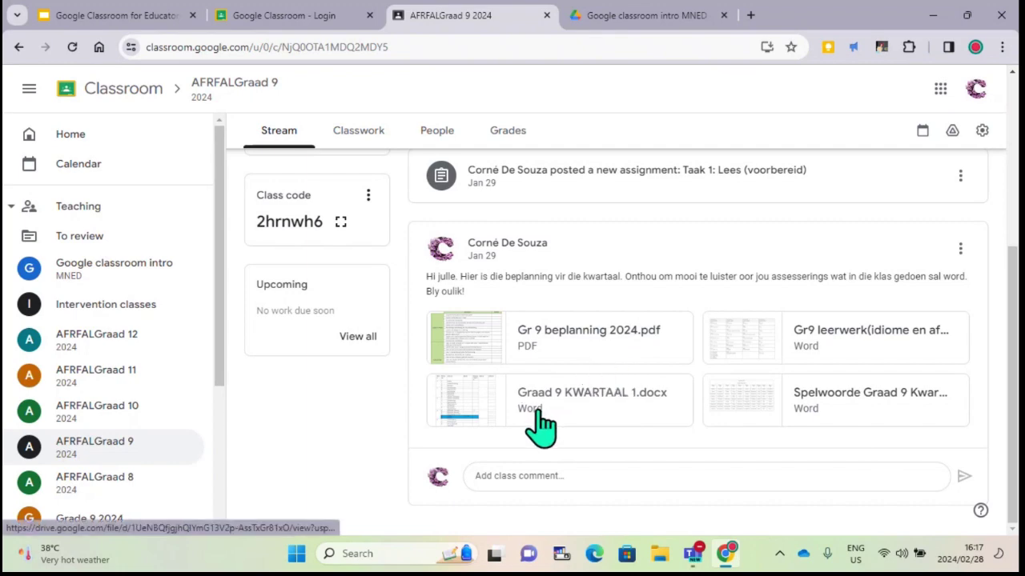
Look through the first page of the attached "Gr 9 beplanning 2024.pdf", then close it and return to the class stream
left_click(554, 345)
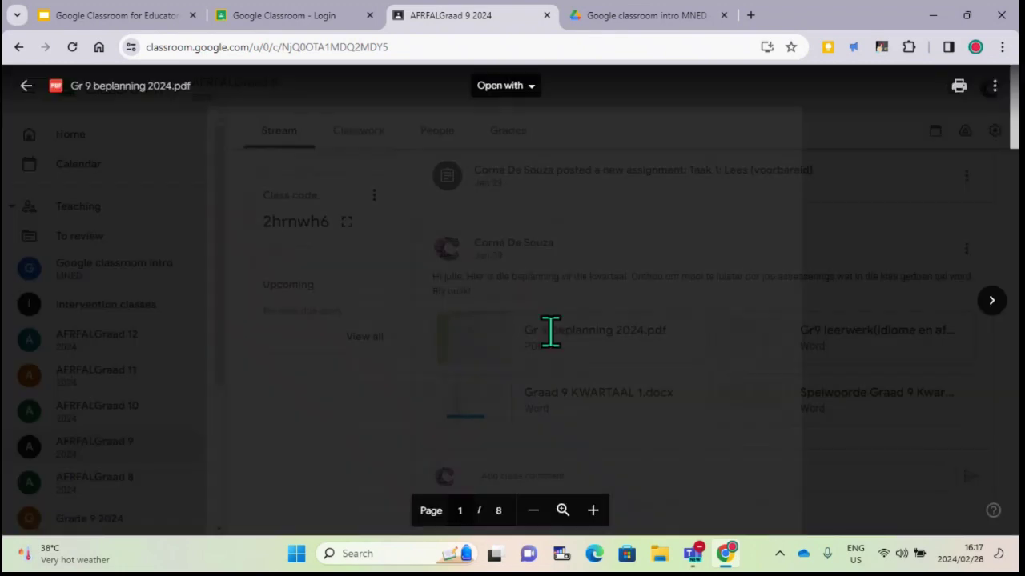
scroll(550, 332, "down", 2)
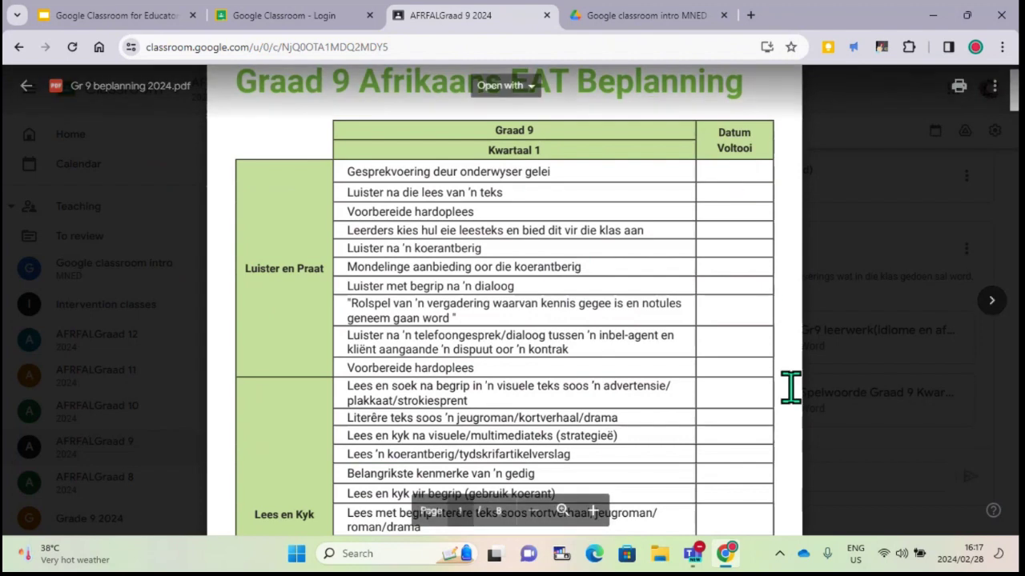
scroll(609, 390, "down", 5)
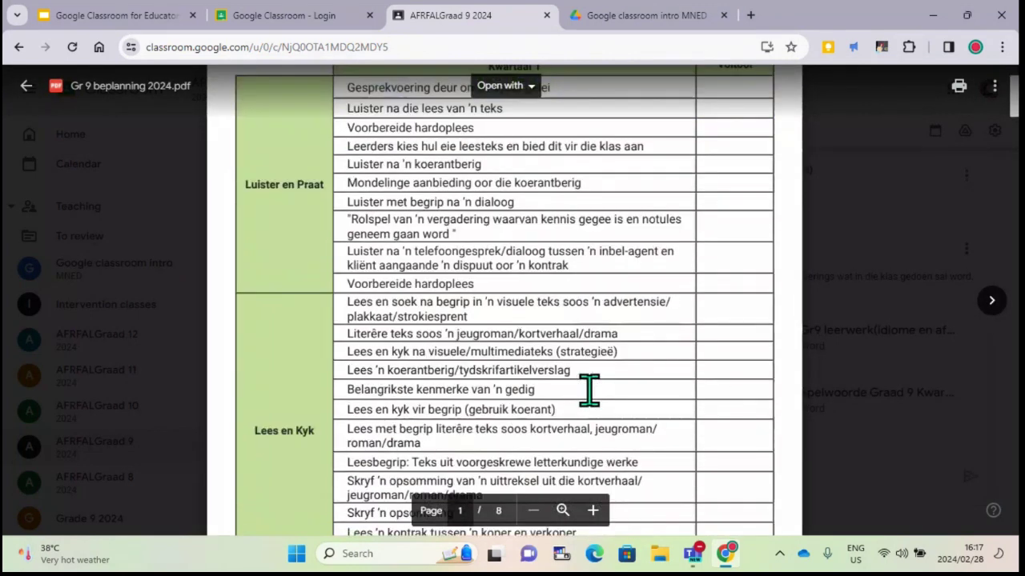
scroll(589, 391, "down", 3)
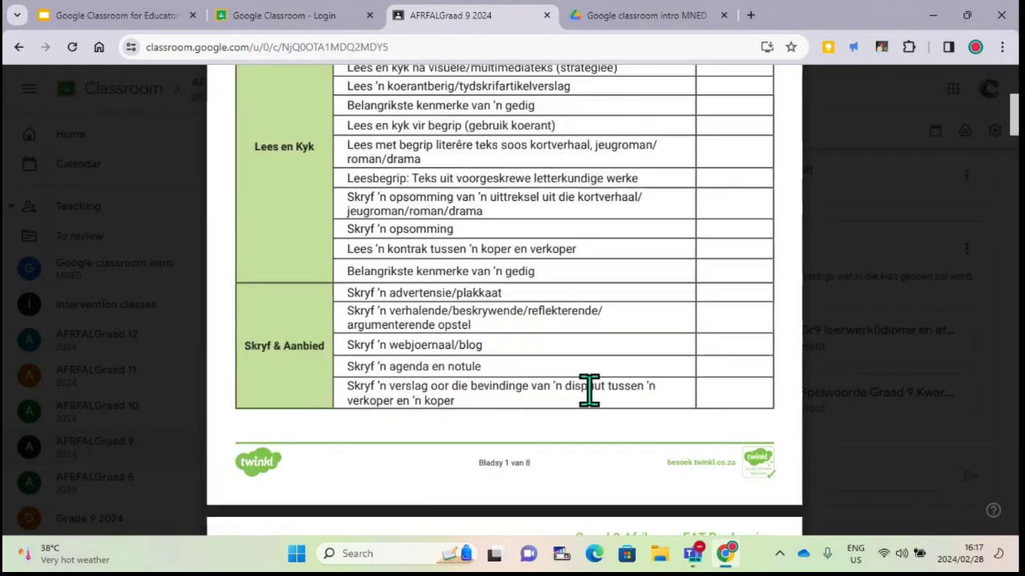
scroll(588, 390, "up", 6)
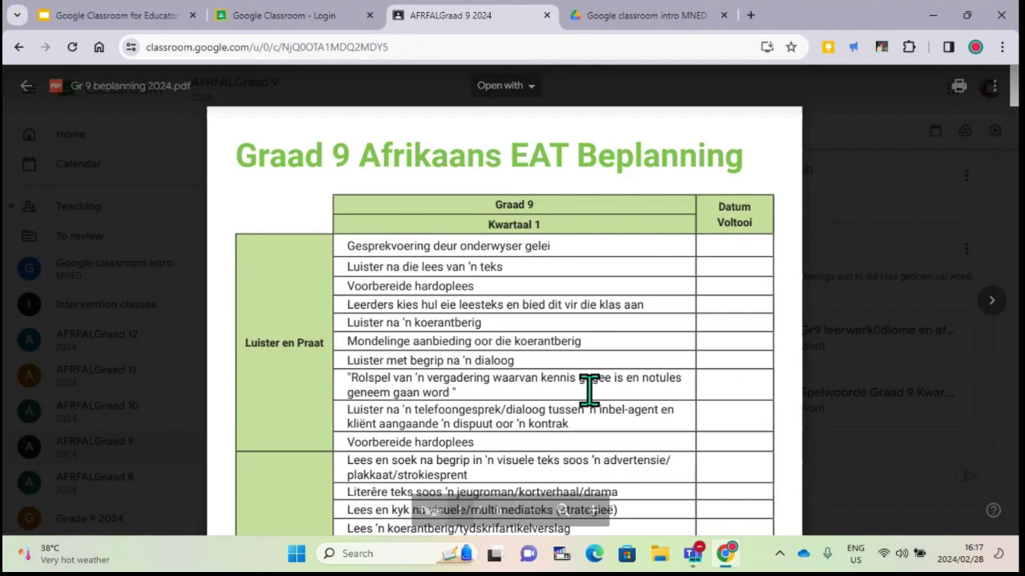
left_click(26, 85)
scroll(657, 481, "up", 4)
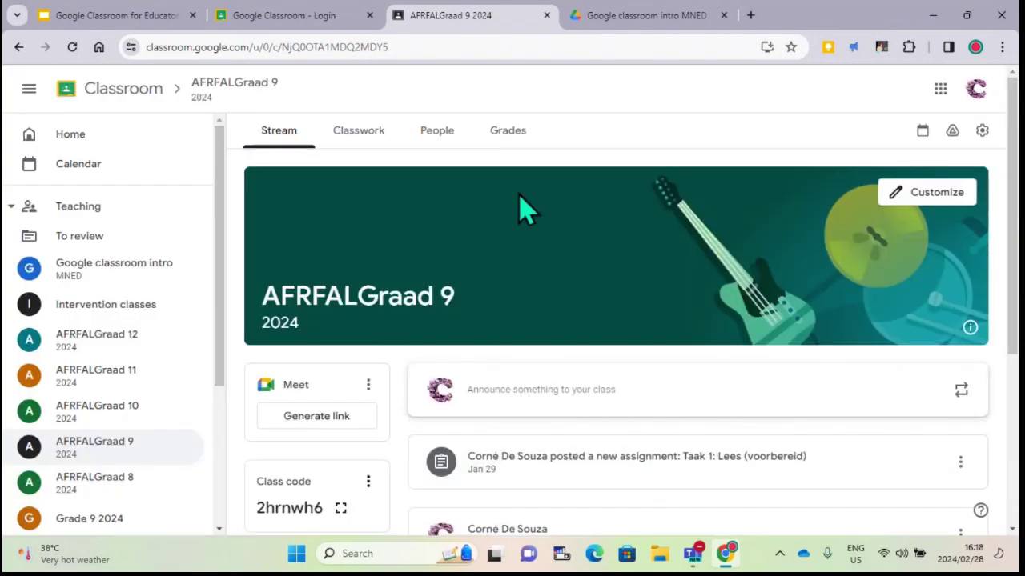
Check the AFRFALGraad 9 classwork briefly, then look through the class's list of teachers and students
left_click(340, 141)
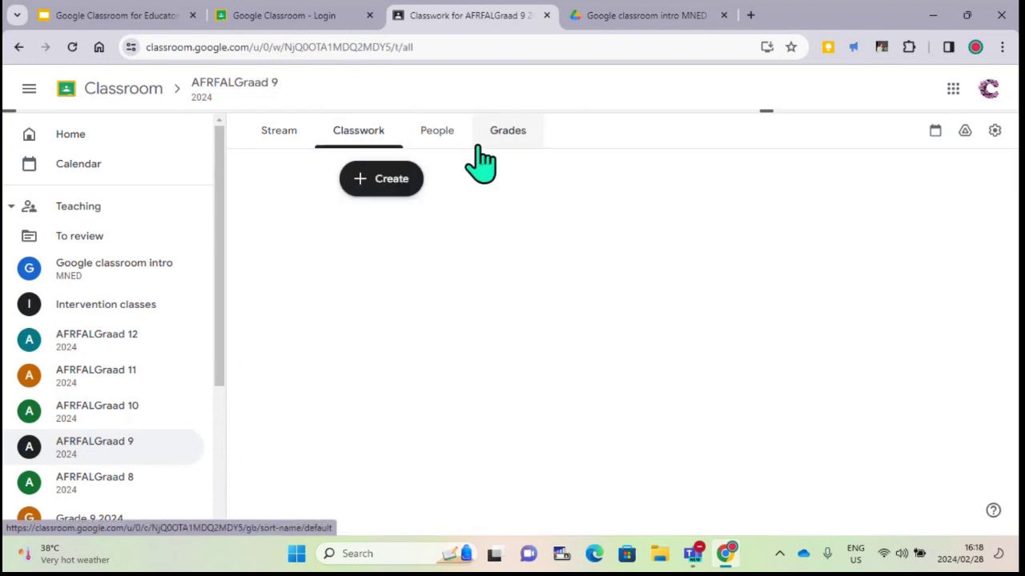
left_click(450, 134)
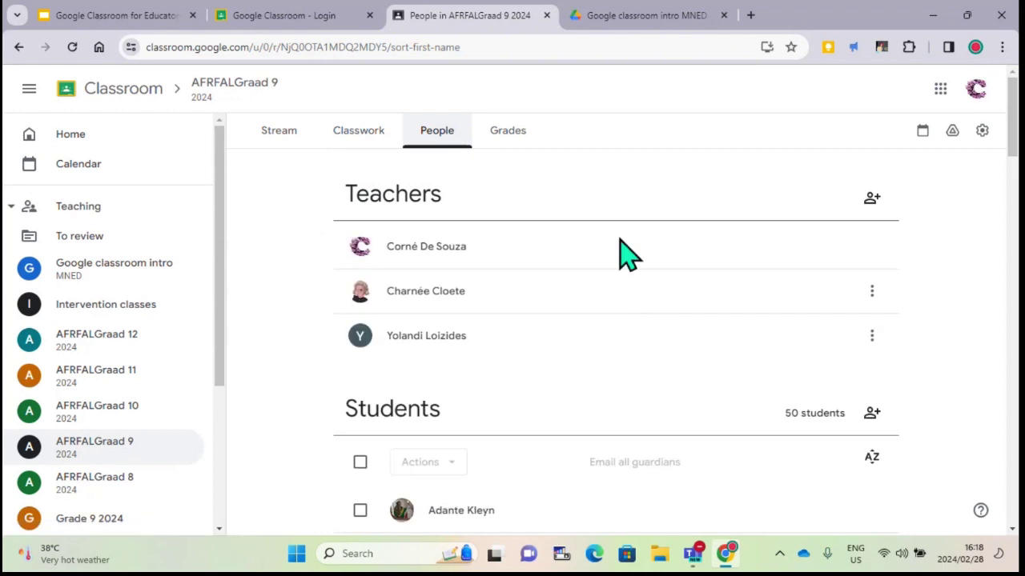
scroll(921, 328, "down", 3)
scroll(921, 328, "down", 5)
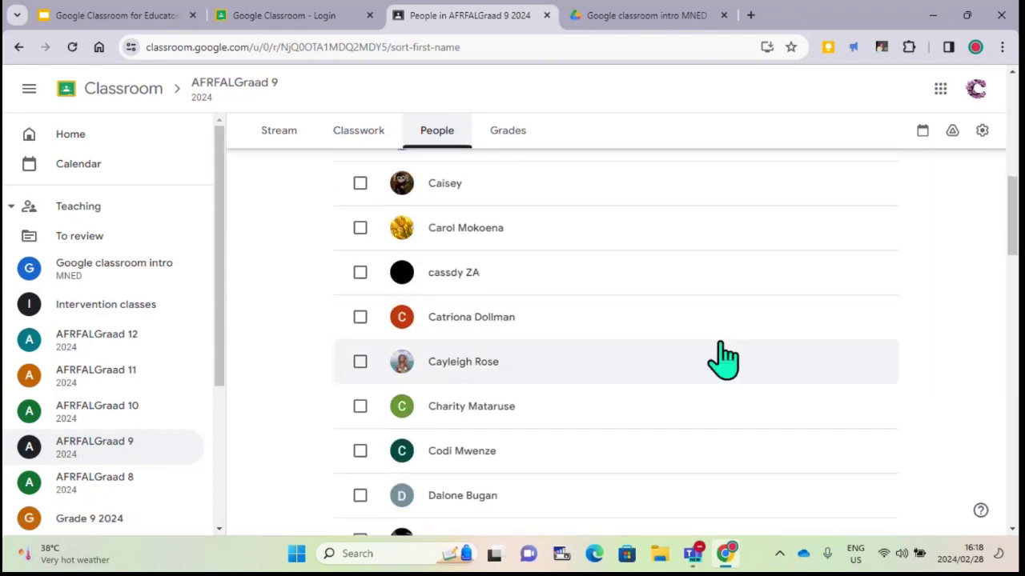
scroll(539, 365, "down", 1)
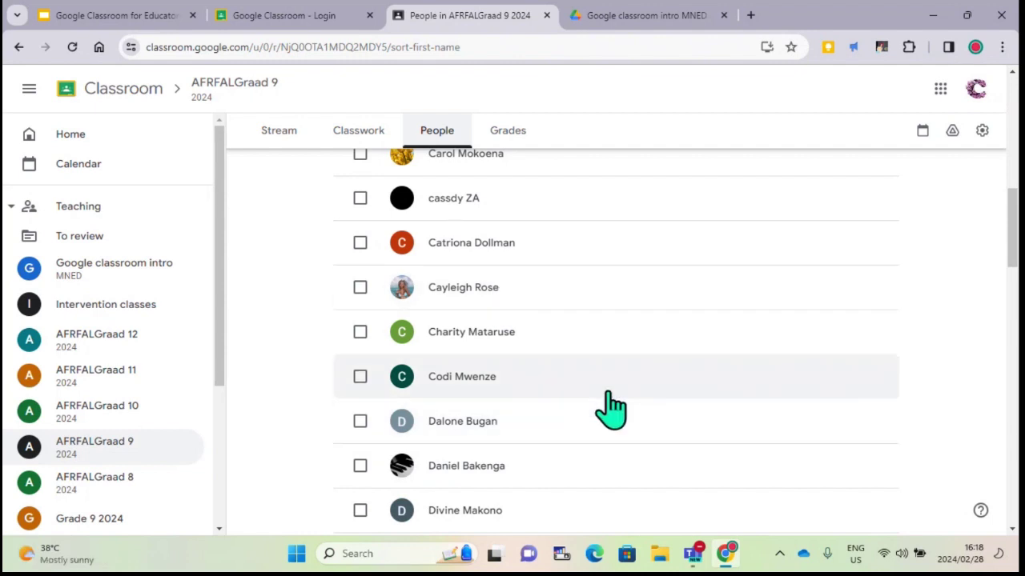
scroll(611, 408, "down", 3)
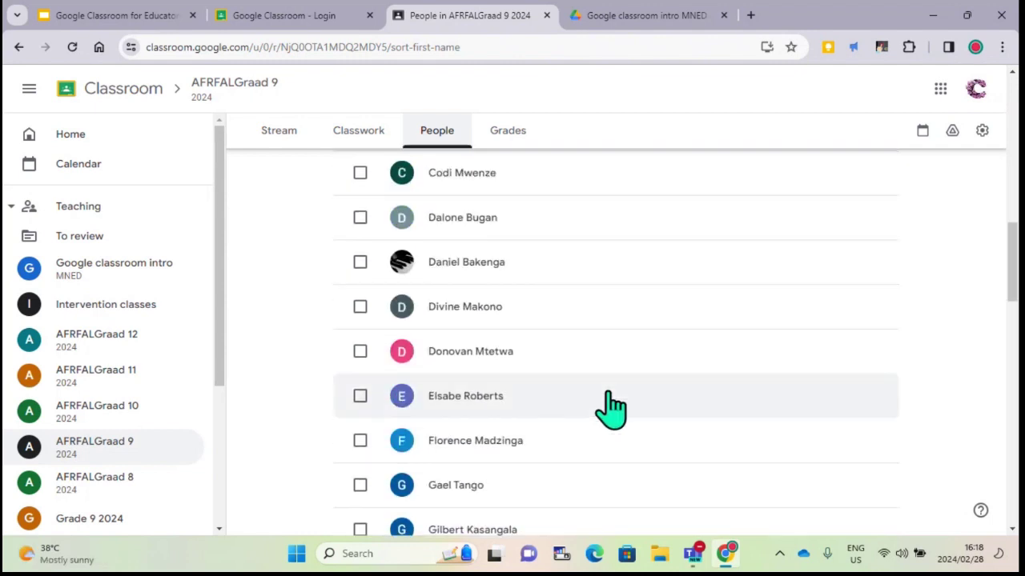
scroll(611, 408, "up", 4)
scroll(611, 409, "up", 8)
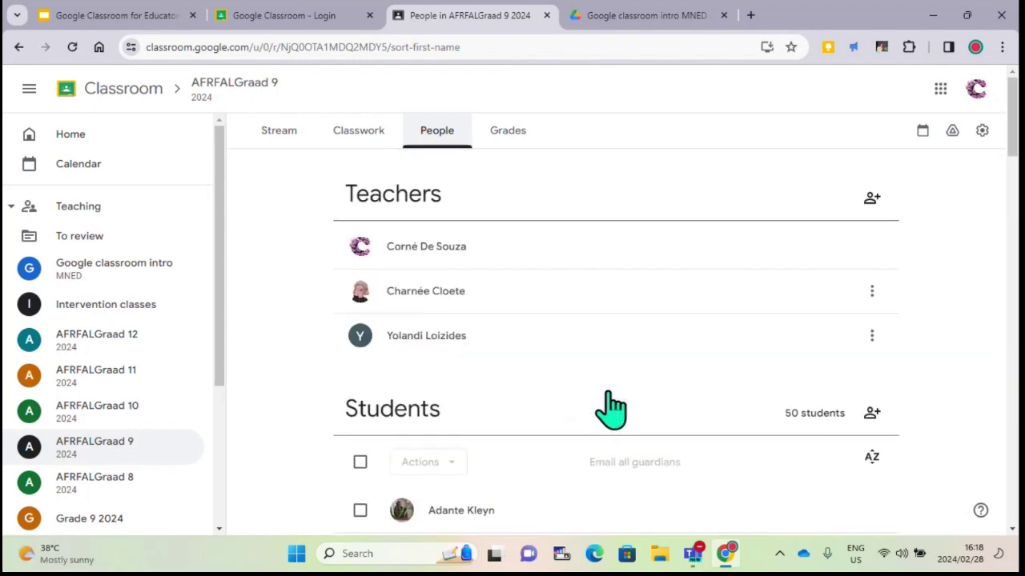
Enter a draft grade of 18 for the second listed student on the "Taak 1: Lees" assignment in the AFRFALGraad 9 gradebook
left_click(509, 133)
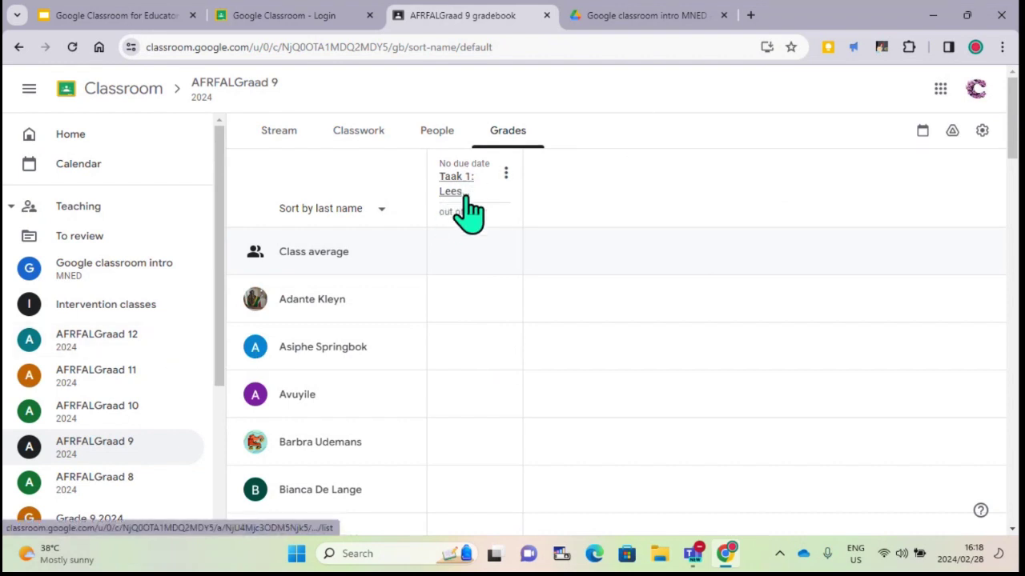
left_click(446, 346)
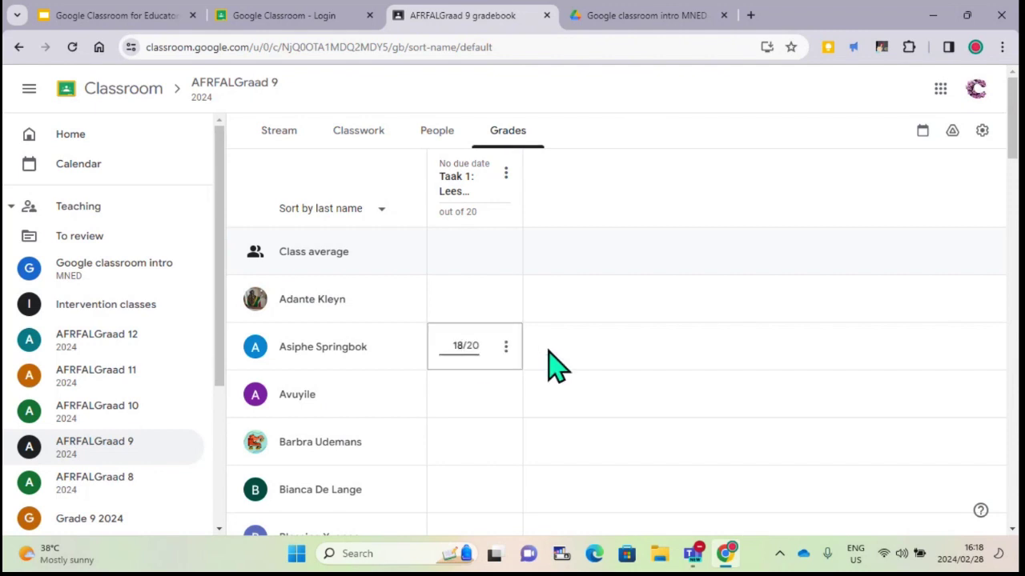
type("18")
left_click(675, 152)
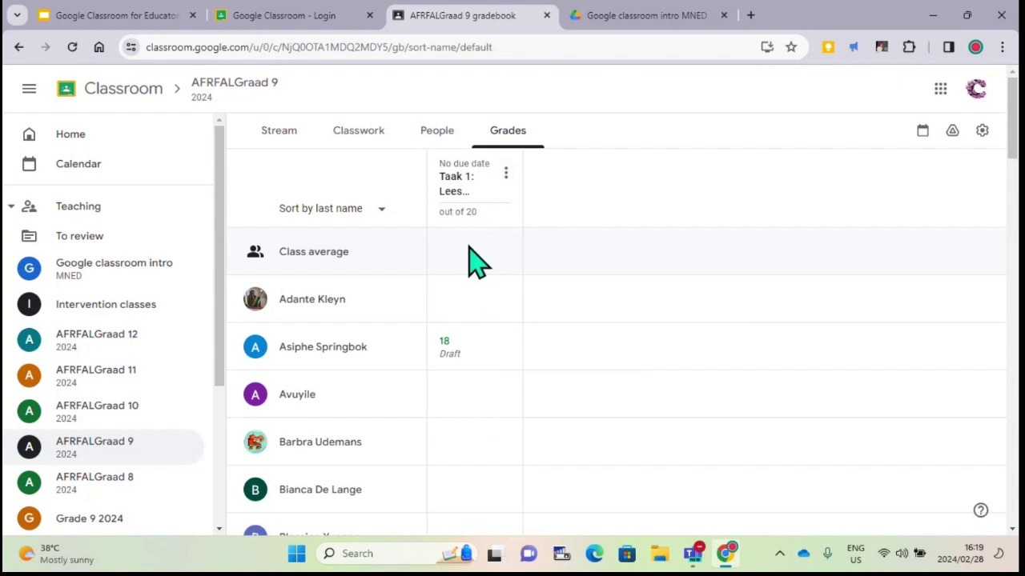
Compare the stream header banners of the AFRFALGraad 9, Google classroom intro, AFRFALGraad 12, AFRFALGraad 11 and AFRFALGraad 10 classes
left_click(281, 132)
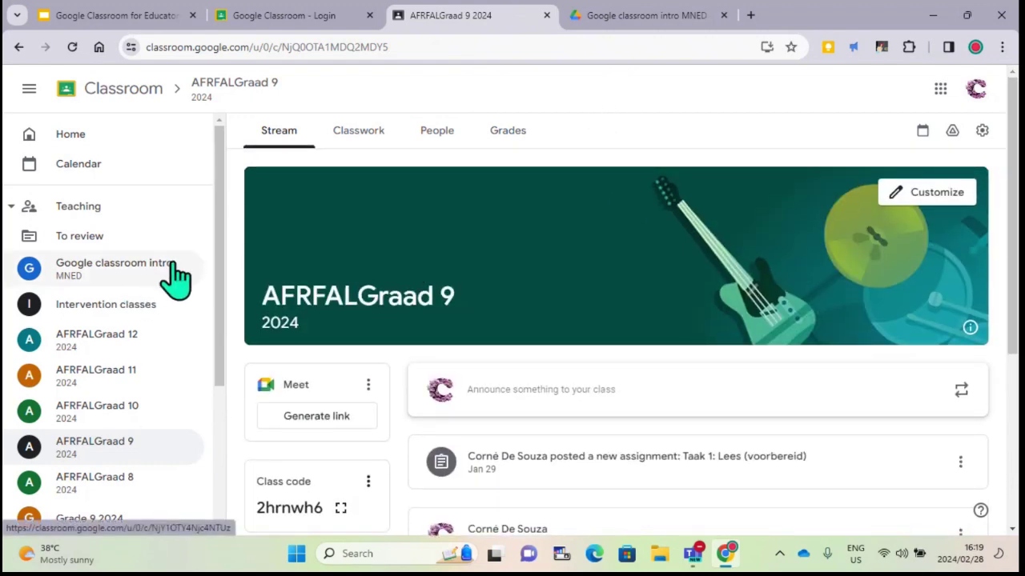
left_click(172, 270)
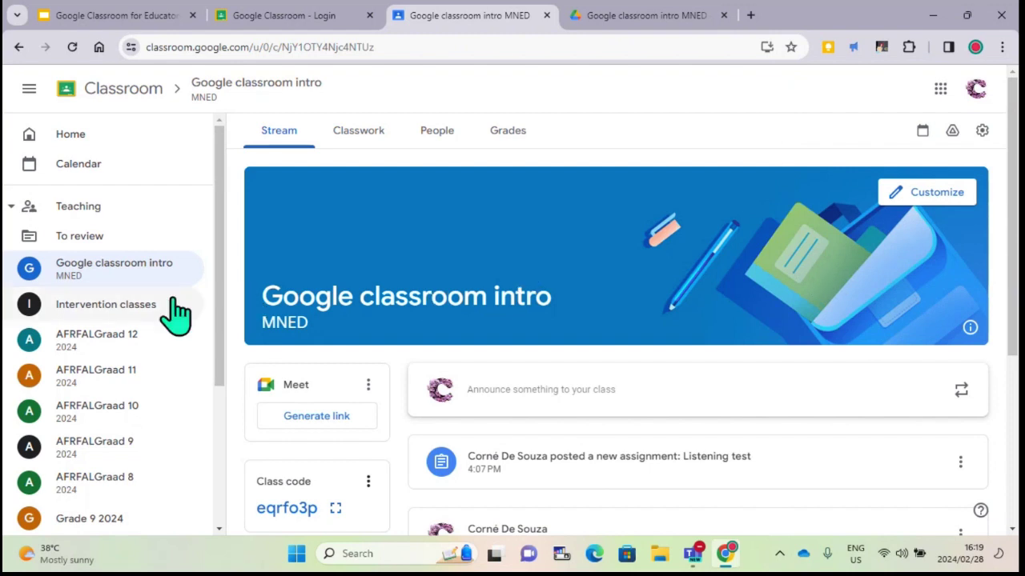
left_click(144, 358)
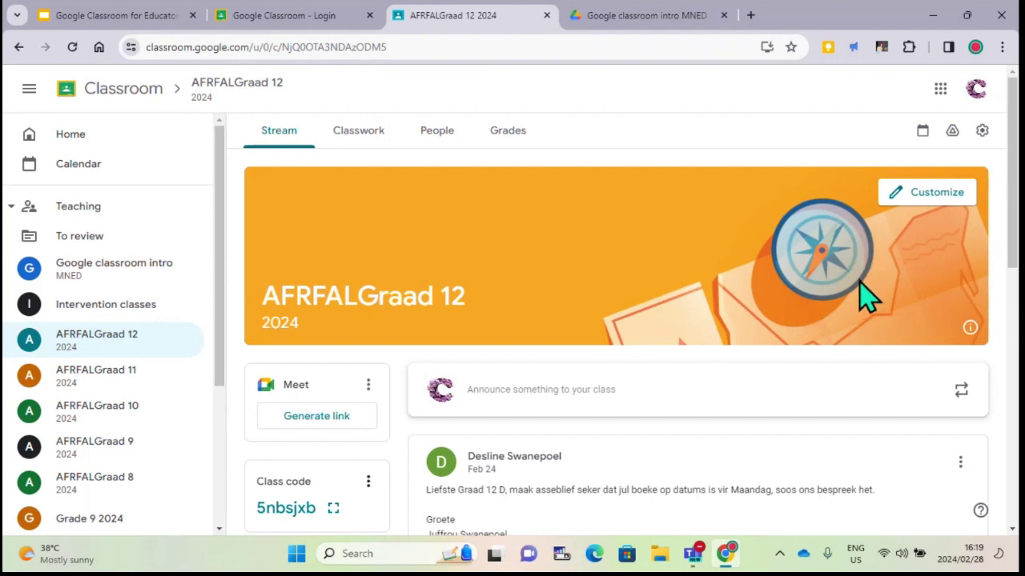
left_click(137, 393)
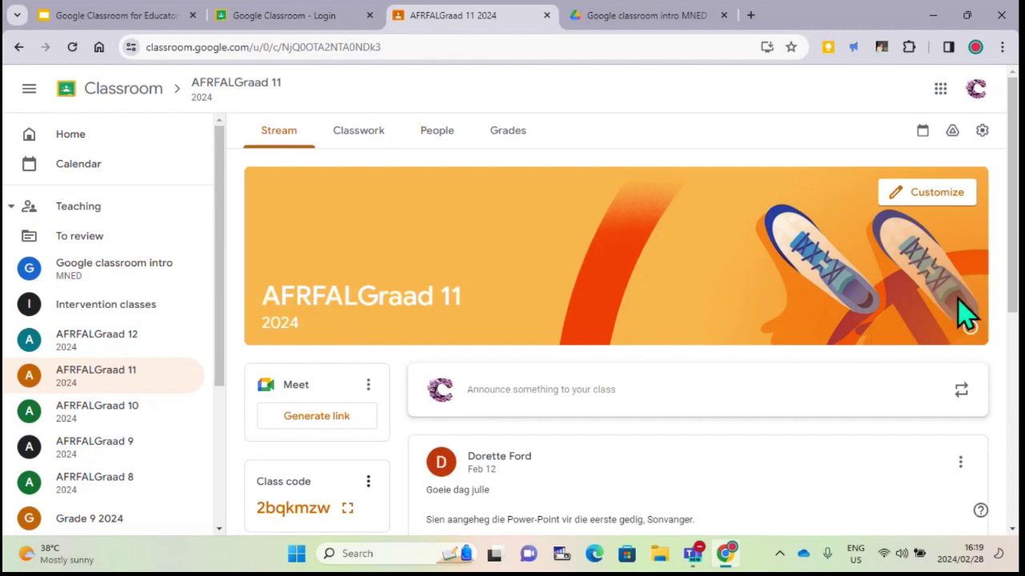
left_click(133, 411)
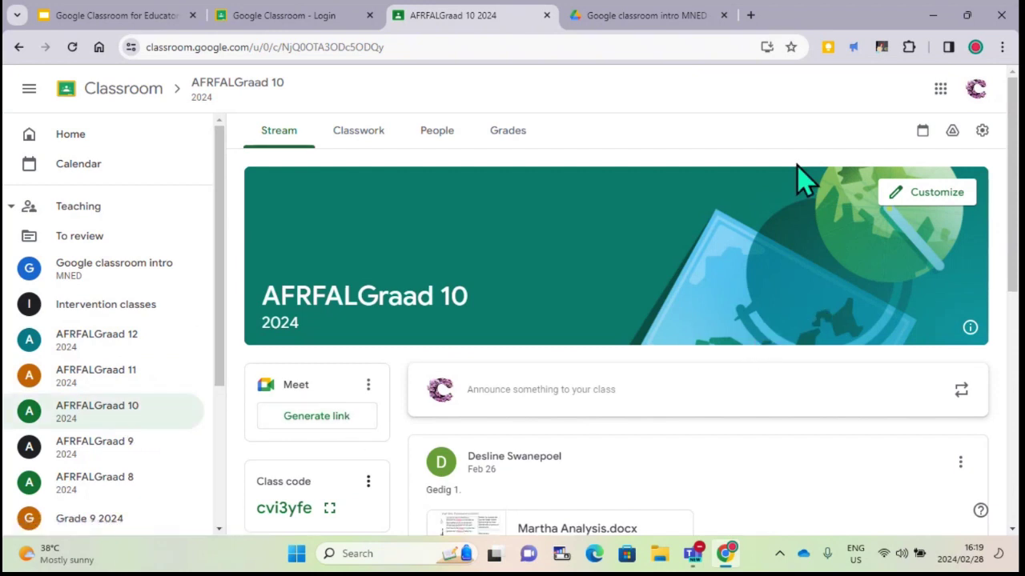
Choose the swimming pool picture from the Sports themes as the stream header image of the Google classroom intro class
left_click(116, 282)
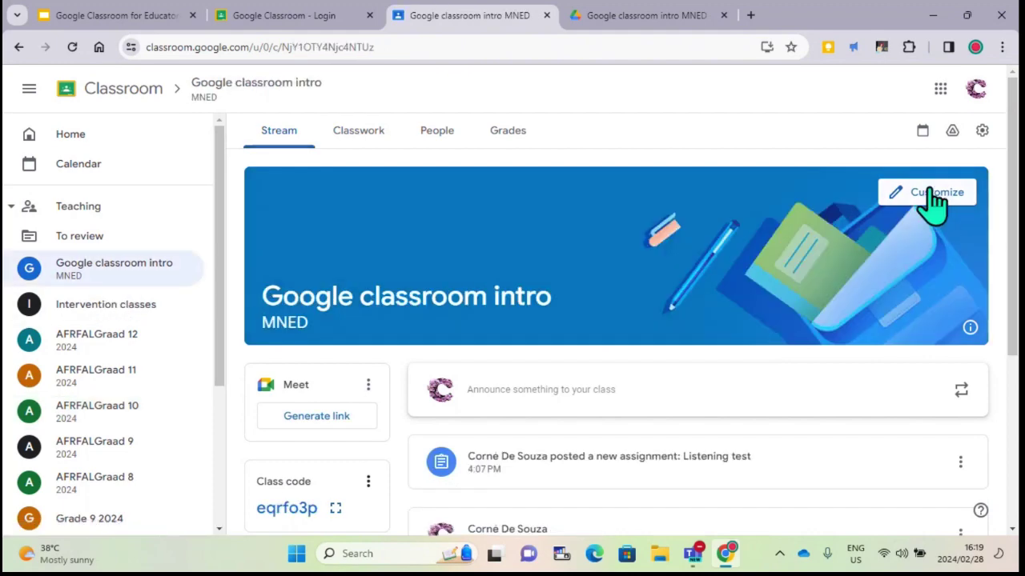
left_click(935, 199)
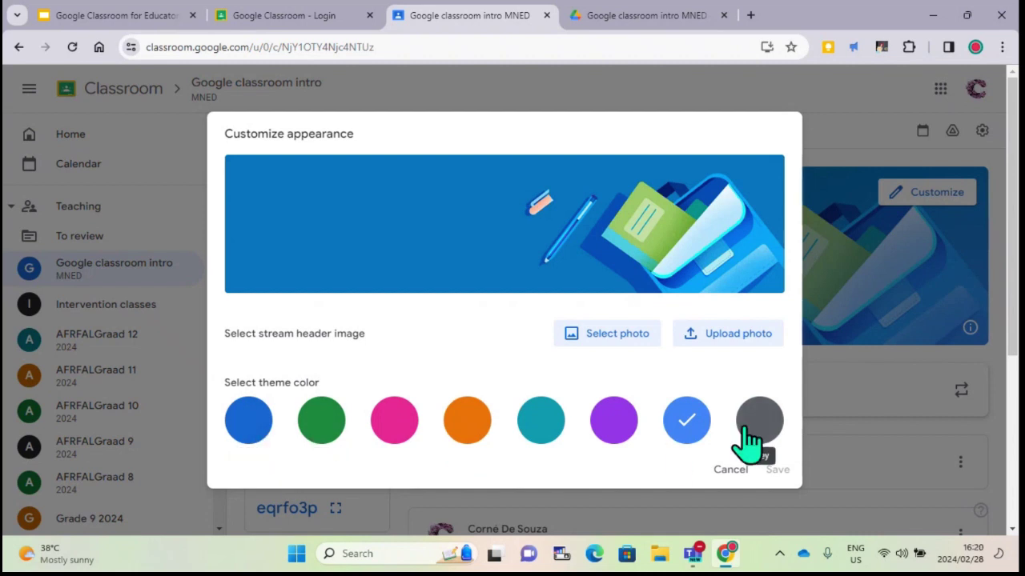
left_click(468, 424)
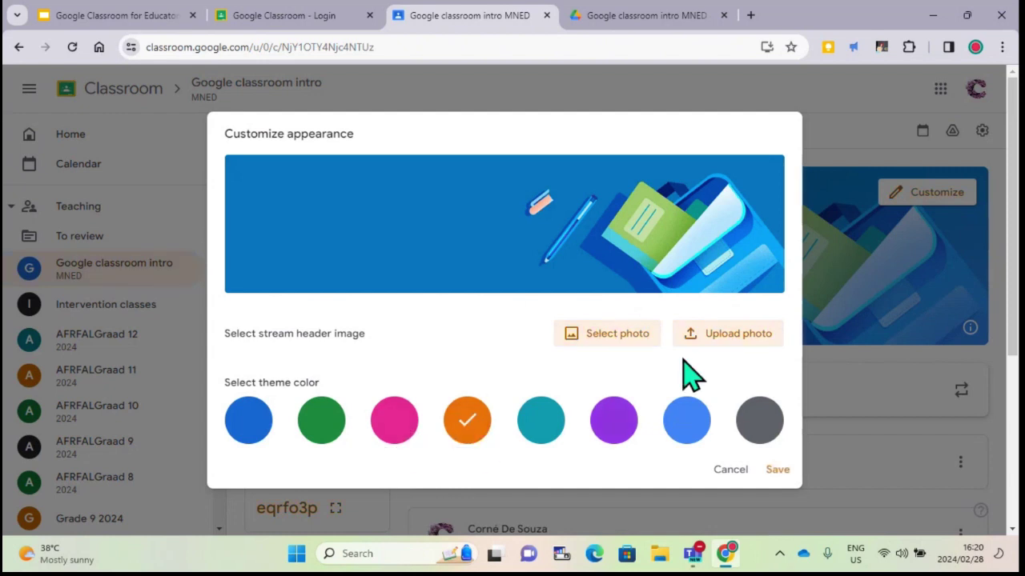
left_click(617, 337)
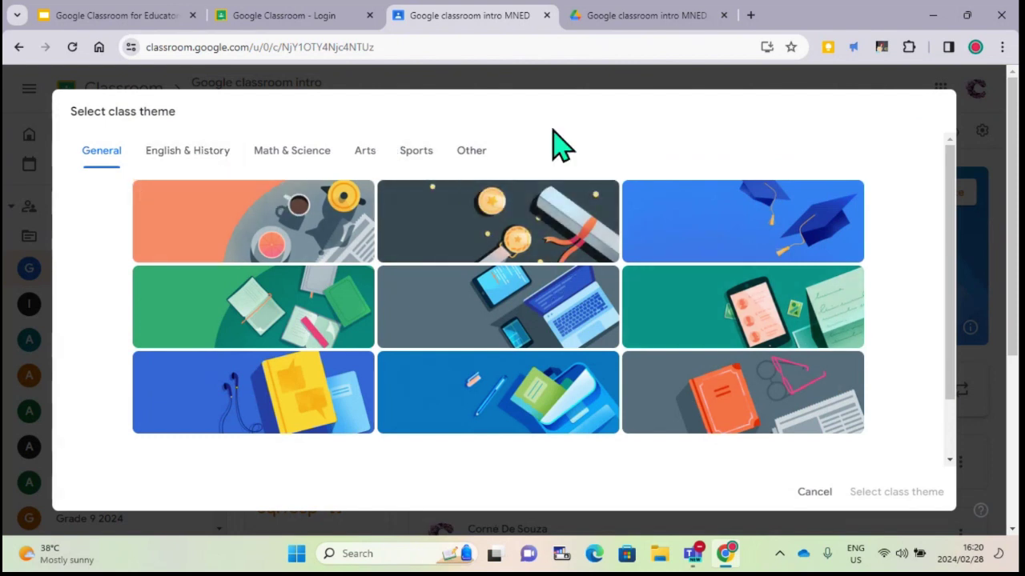
left_click(410, 159)
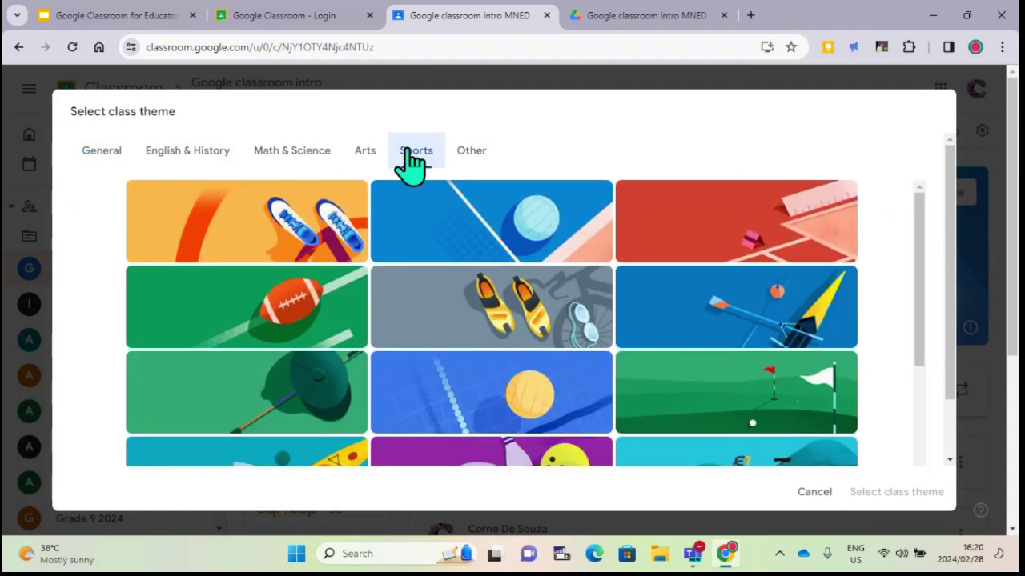
scroll(781, 308, "down", 4)
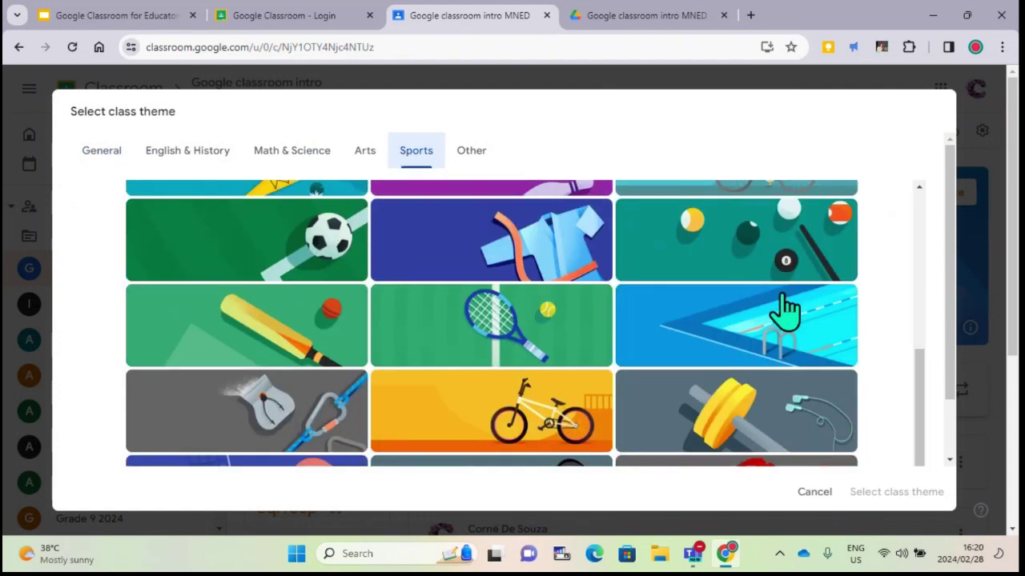
scroll(288, 372, "down", 1)
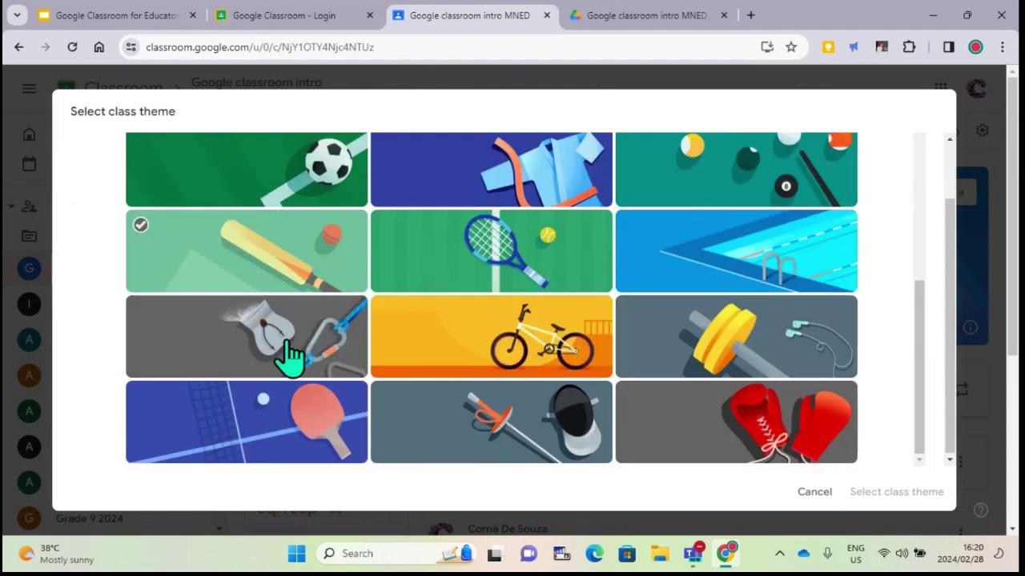
left_click(779, 257)
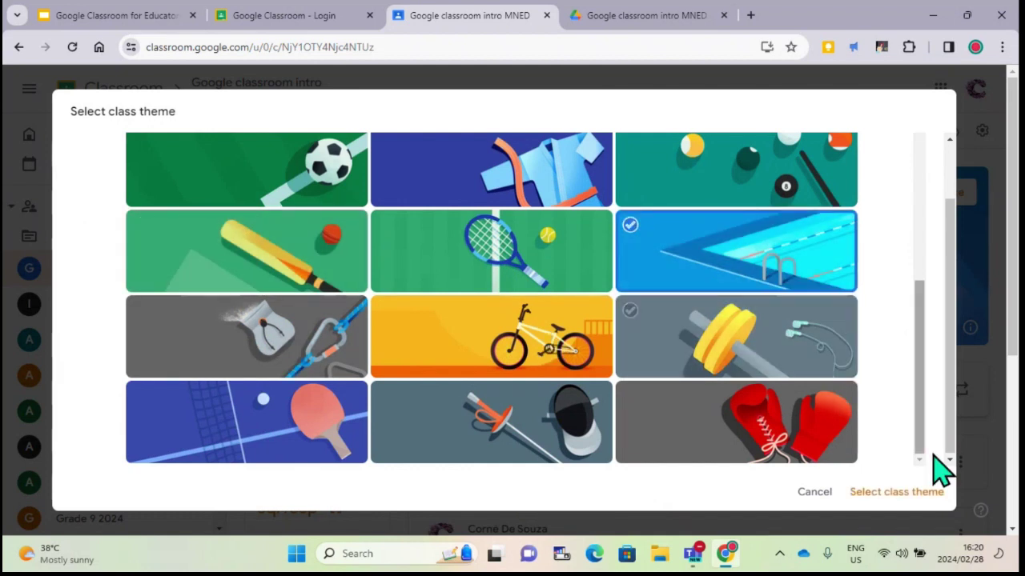
left_click(897, 496)
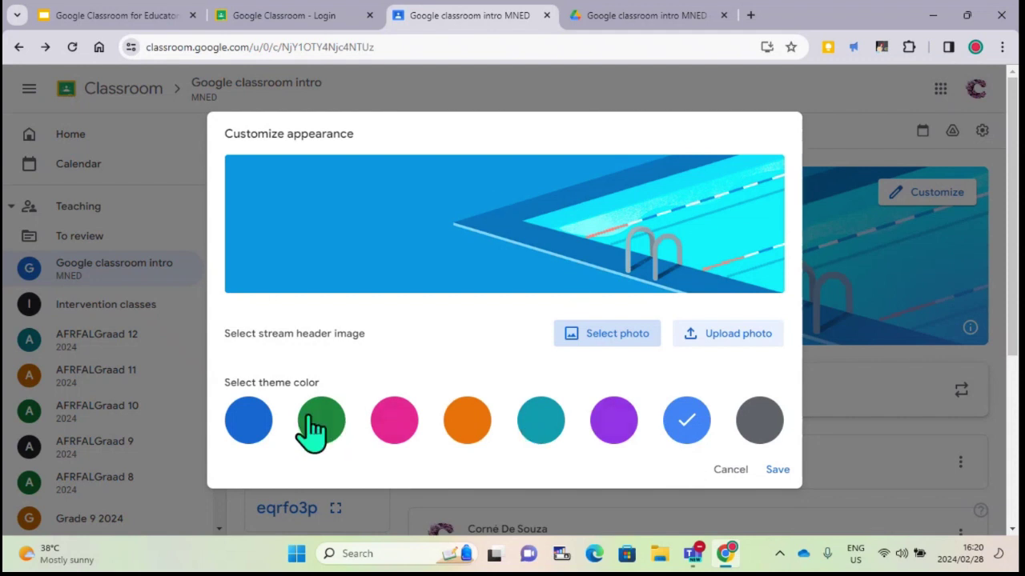
Set the class's theme color to orange, save the appearance, and check the stream
left_click(455, 430)
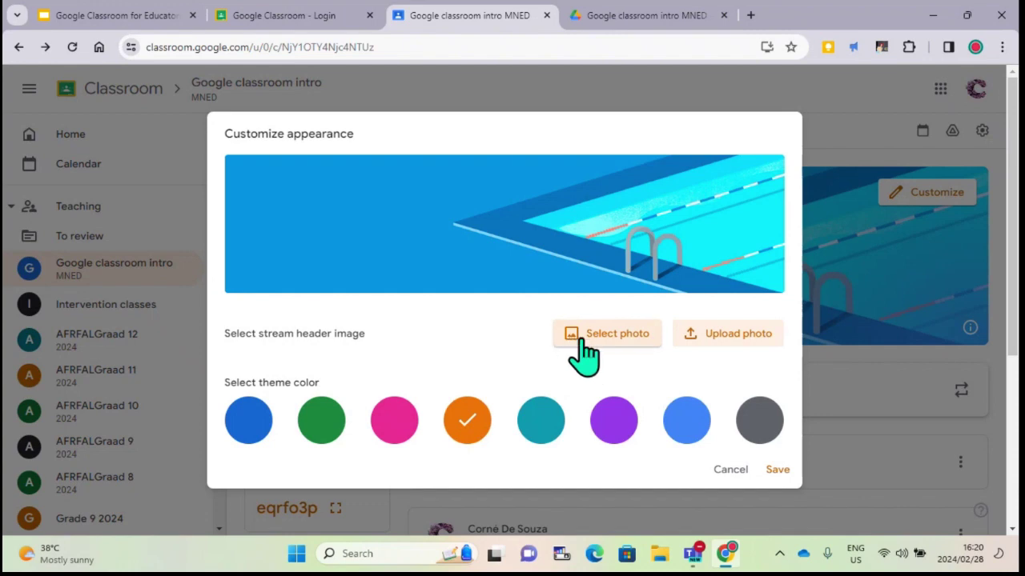
left_click(779, 471)
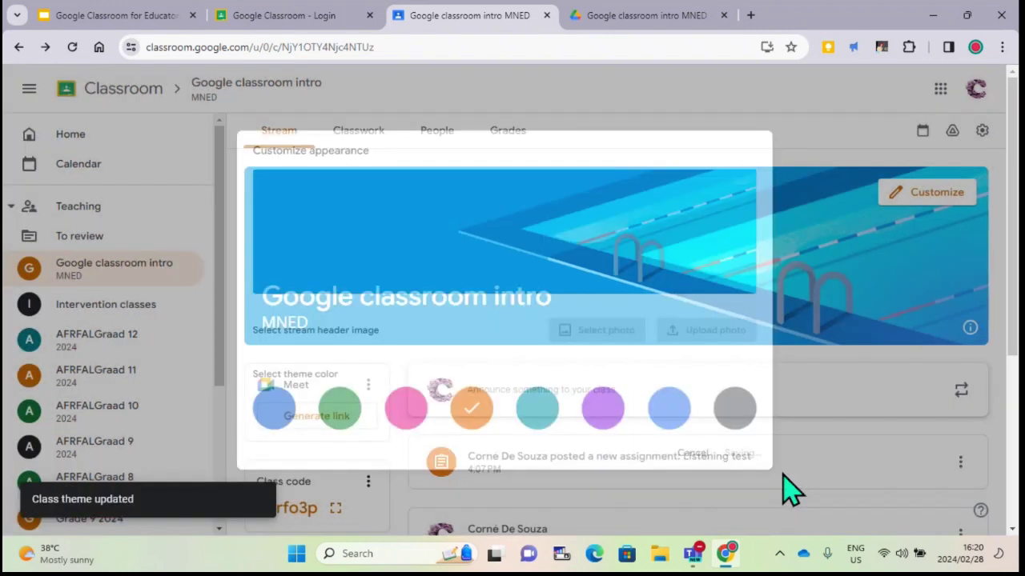
scroll(752, 376, "down", 3)
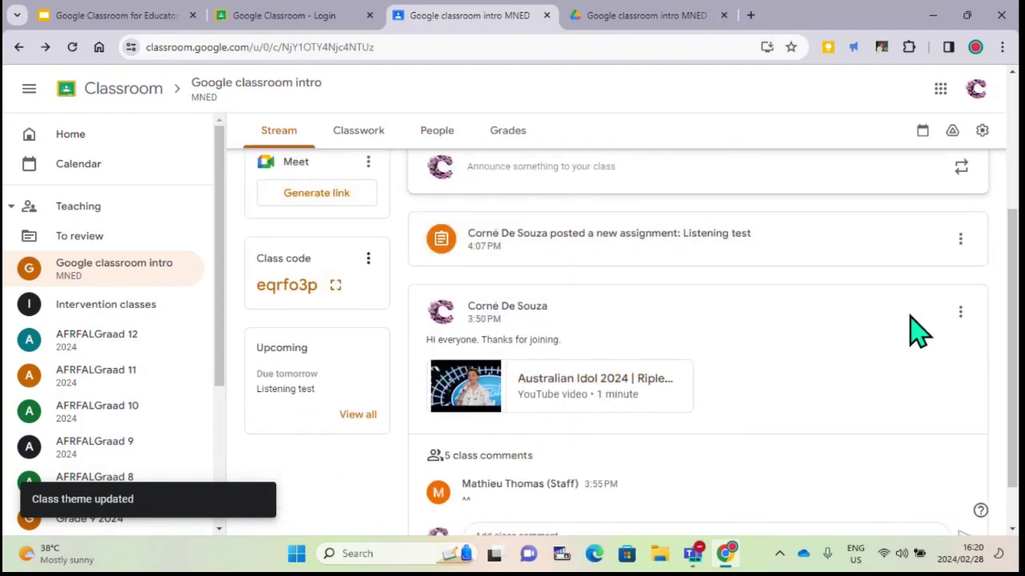
scroll(916, 328, "down", 1)
scroll(917, 328, "up", 4)
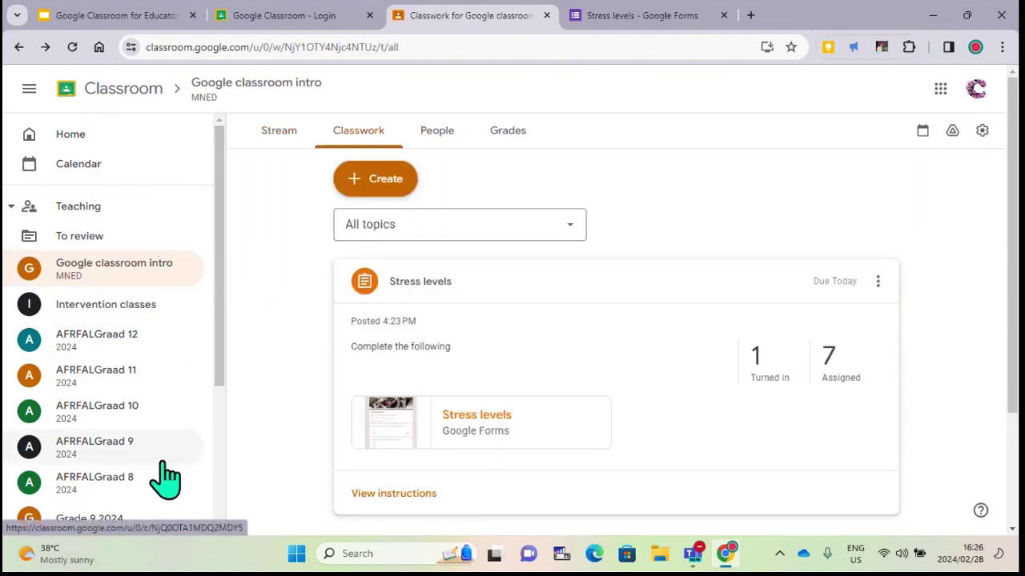
Open the list of archived classes and look through the 2023 class cards
scroll(144, 337, "down", 1)
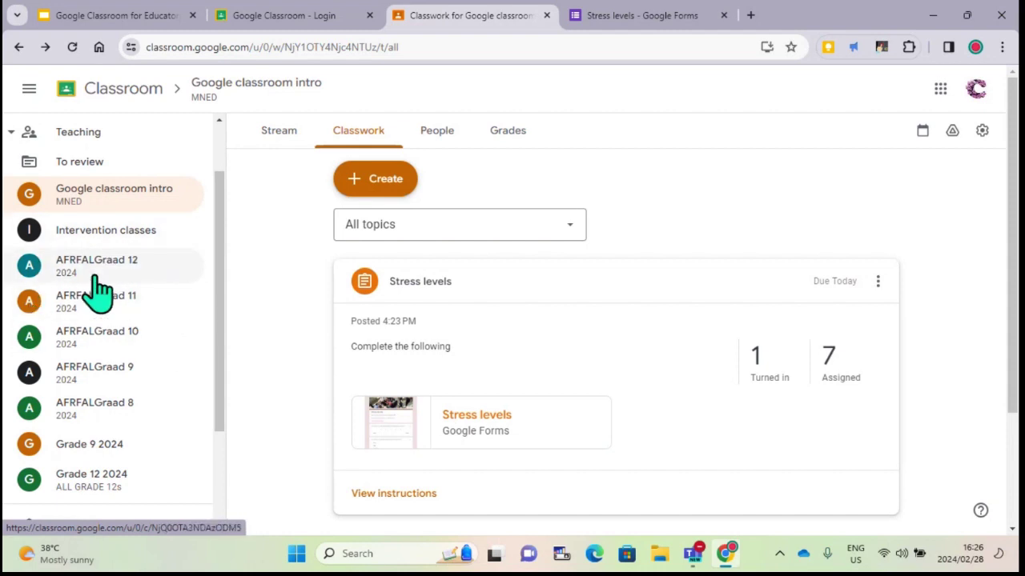
scroll(112, 308, "down", 3)
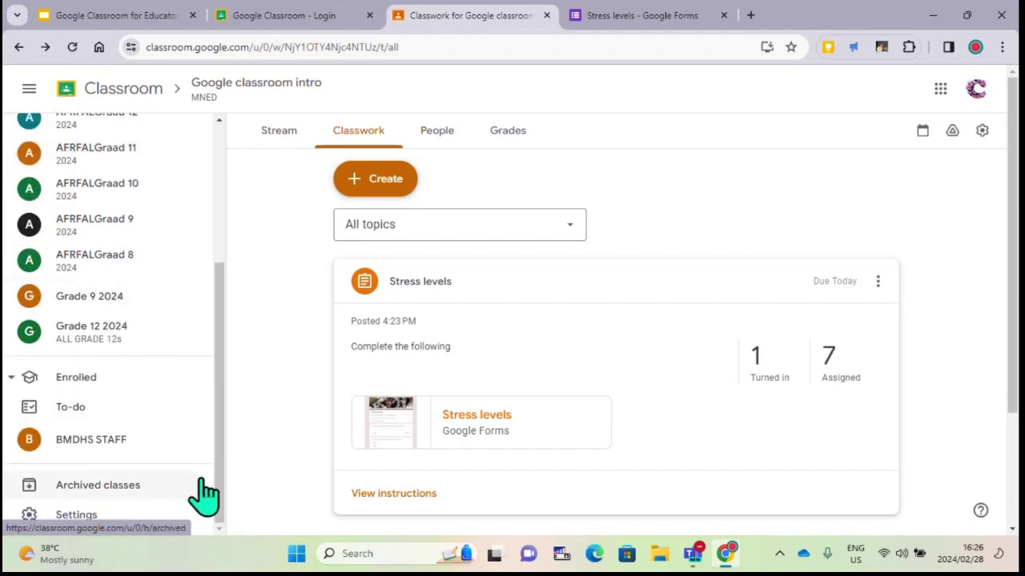
left_click(102, 490)
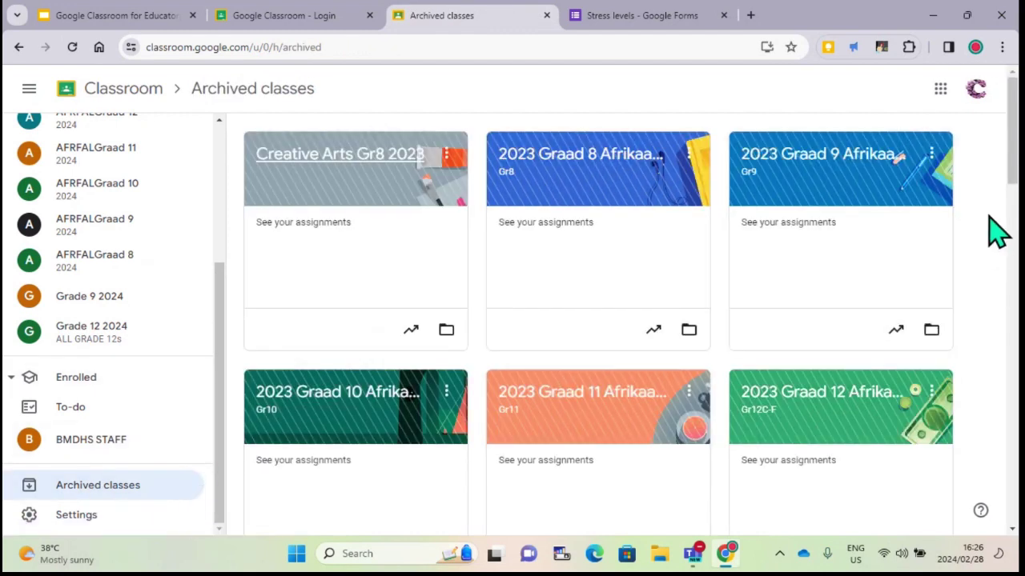
scroll(997, 232, "down", 2)
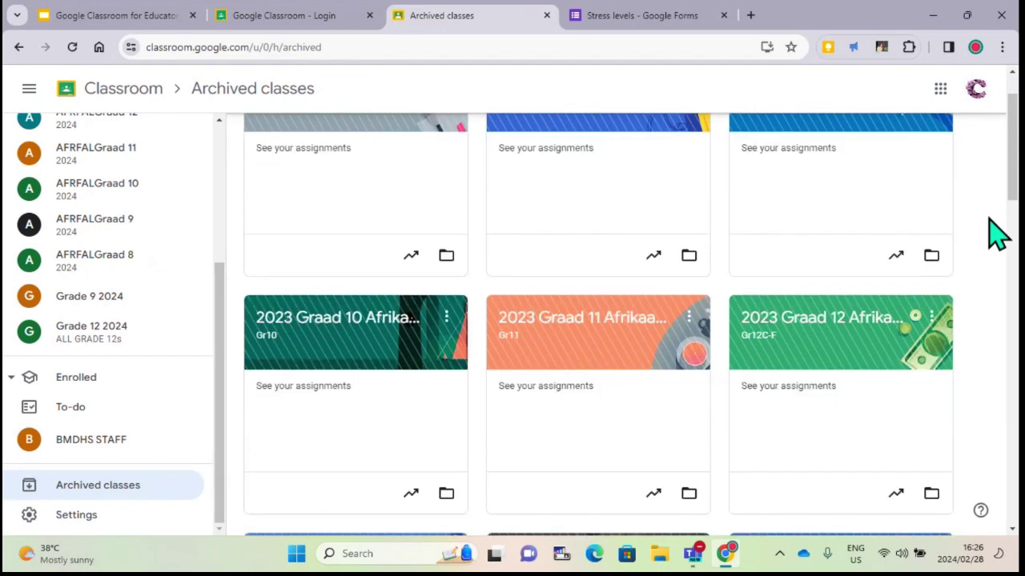
scroll(1011, 296, "up", 2)
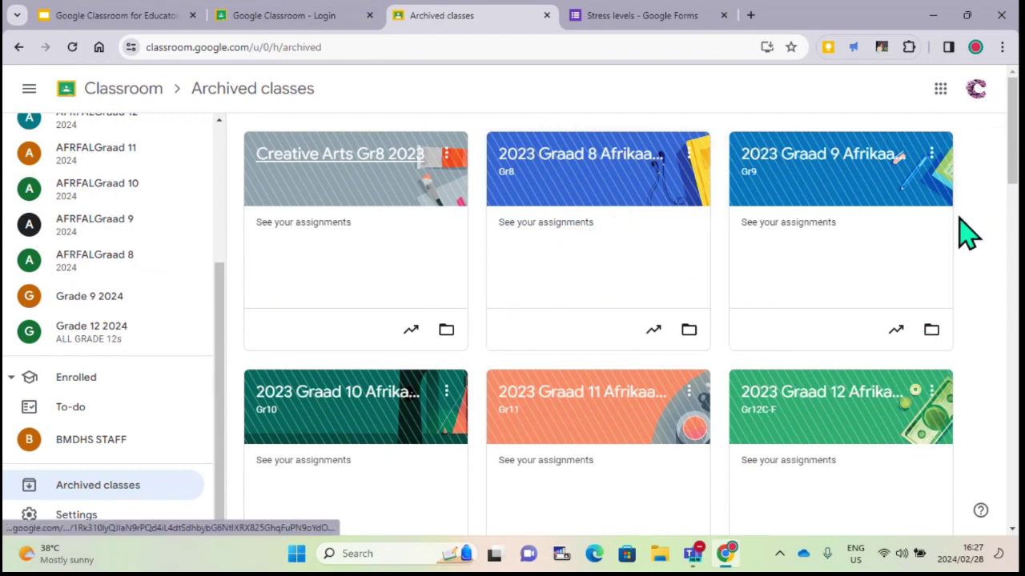
scroll(929, 236, "down", 3)
Open the archived "2023 Graad 12 Afrikaans Eerste Addisionele Taal" class and look through its stream posts
left_click(851, 183)
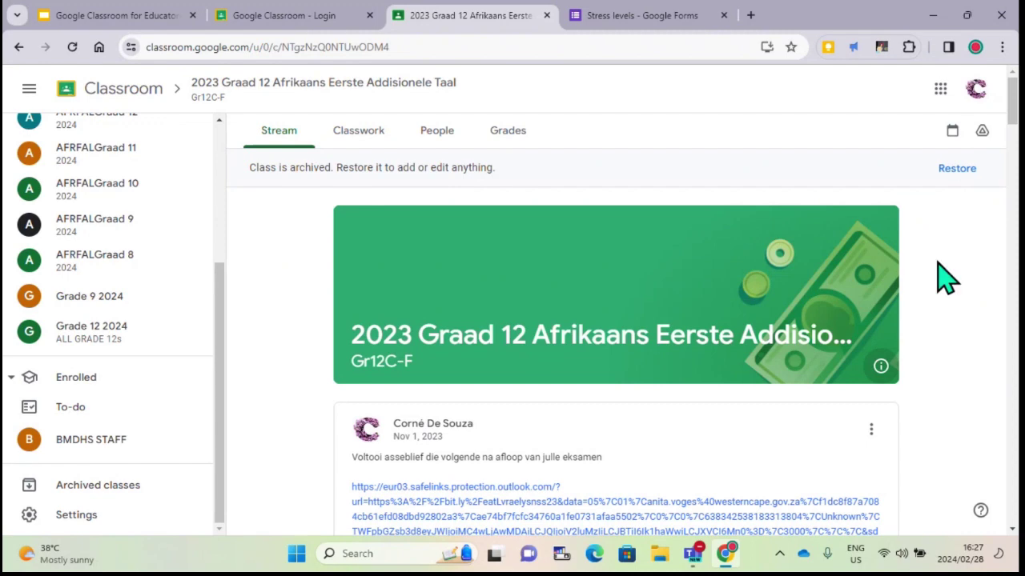
scroll(941, 279, "down", 2)
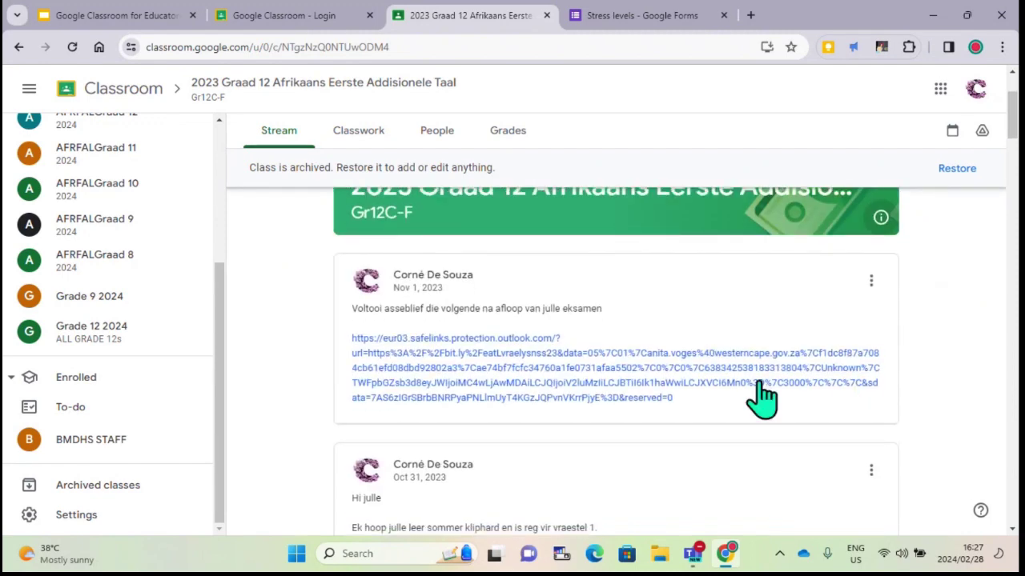
scroll(712, 473, "down", 2)
scroll(961, 374, "down", 2)
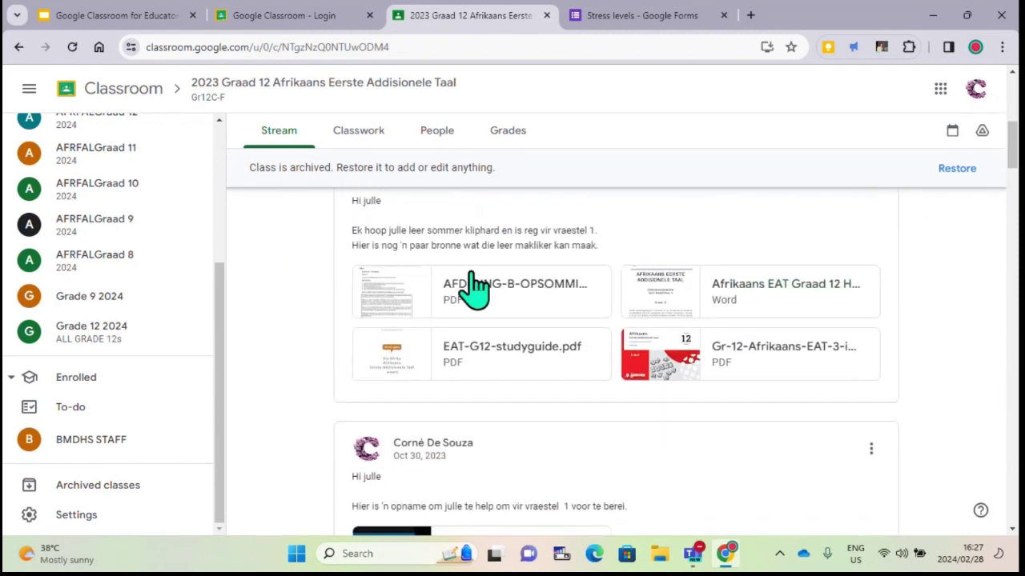
Look through the files in the archived Graad 12 class's Drive folder, then close it and return to the class
left_click(982, 131)
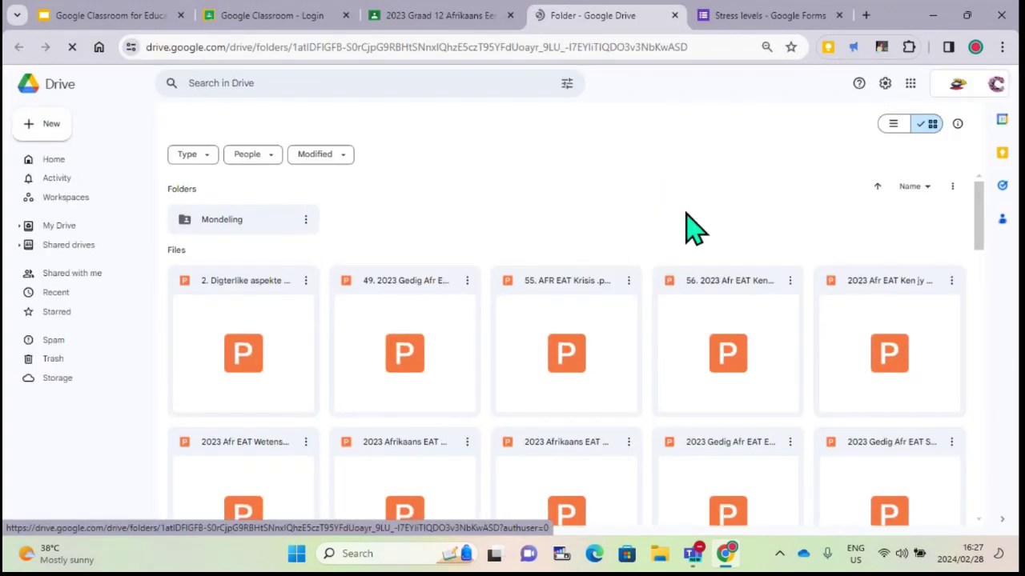
scroll(691, 229, "down", 5)
scroll(651, 469, "down", 1)
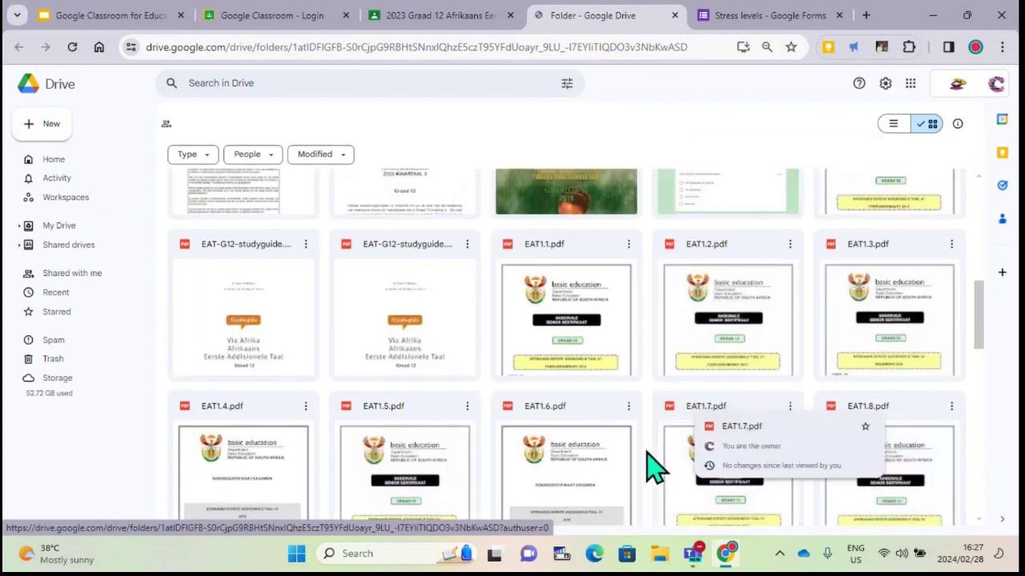
scroll(637, 412, "down", 5)
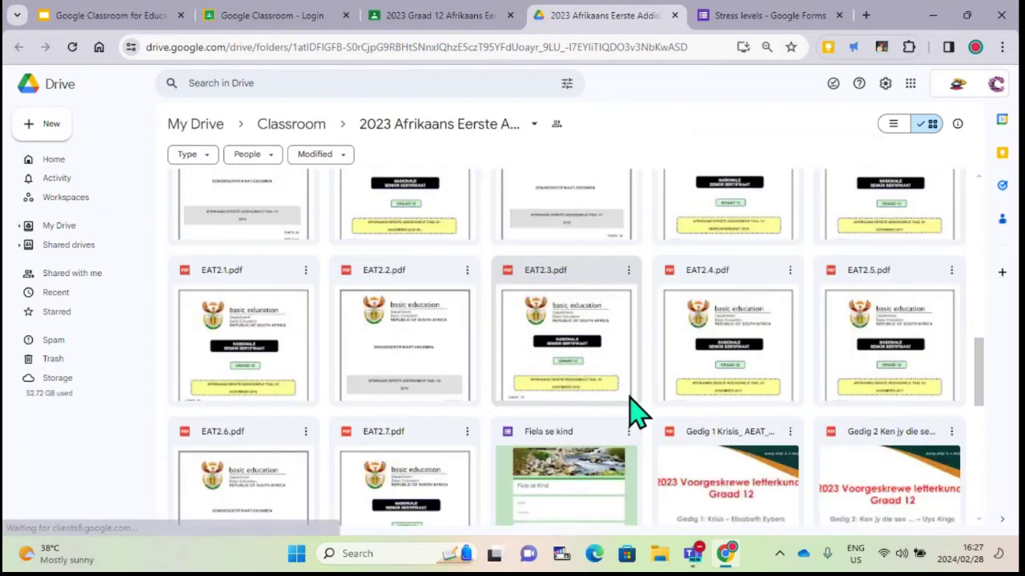
scroll(633, 412, "down", 3)
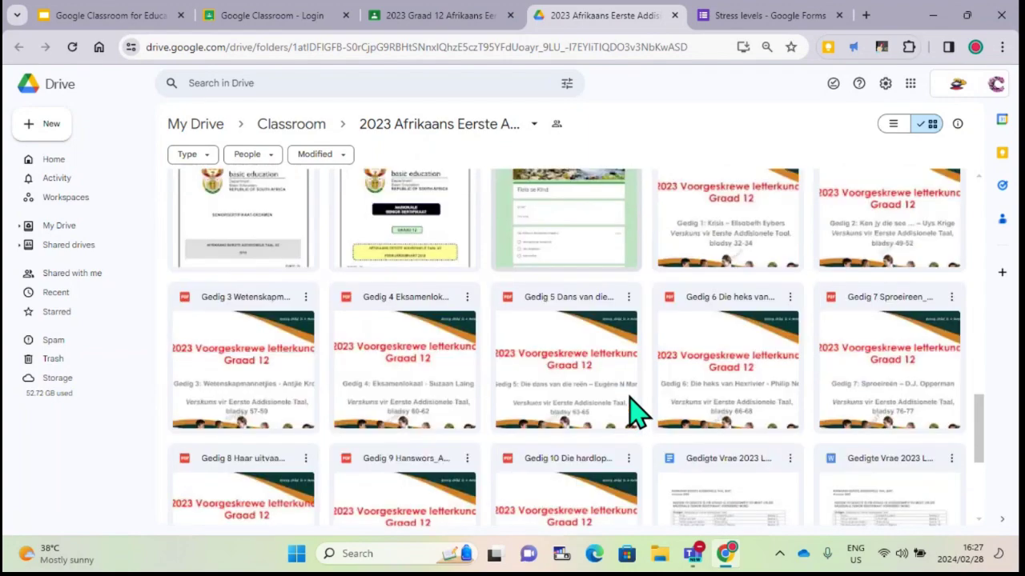
scroll(636, 413, "up", 4)
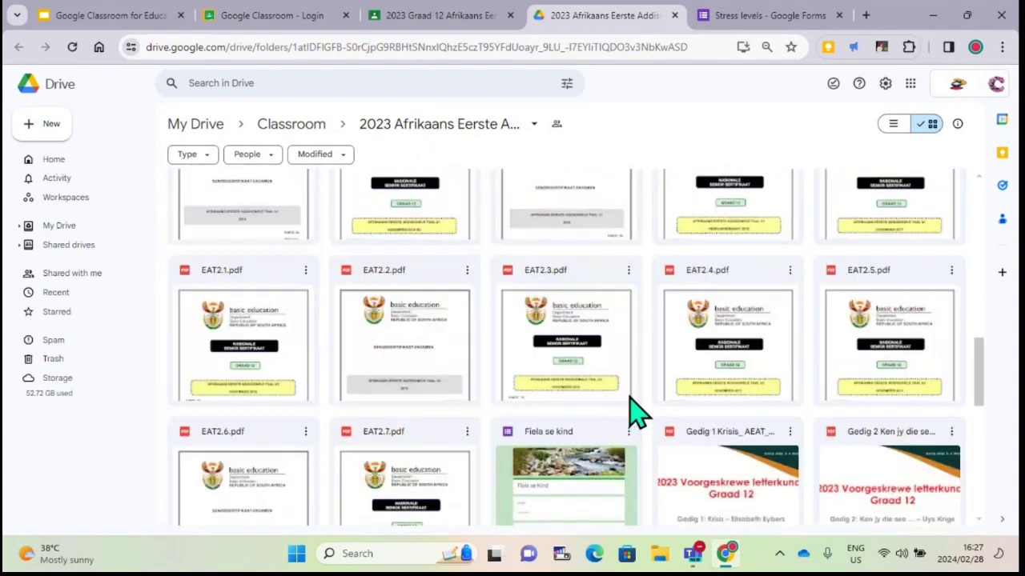
scroll(632, 412, "up", 15)
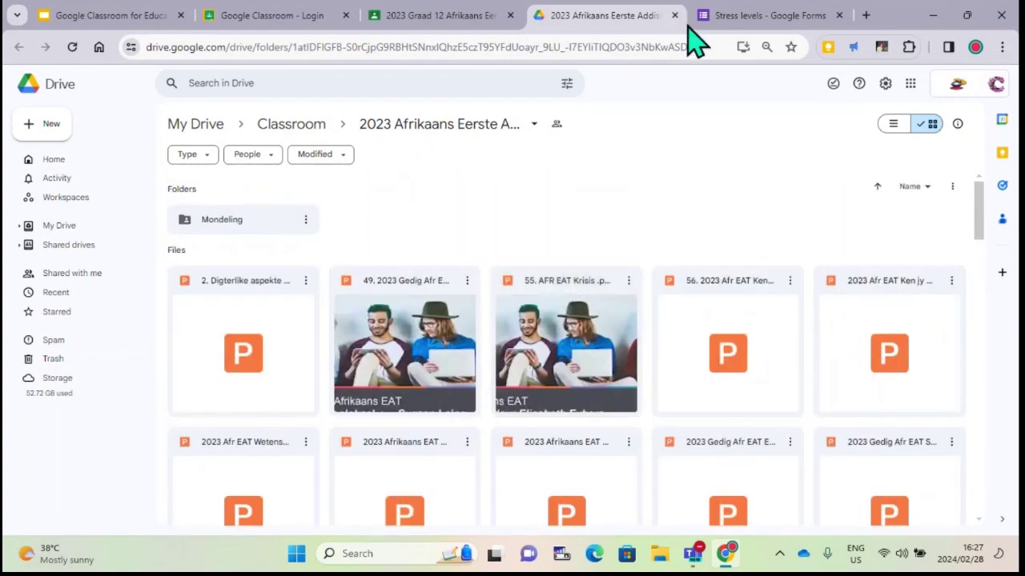
left_click(675, 16)
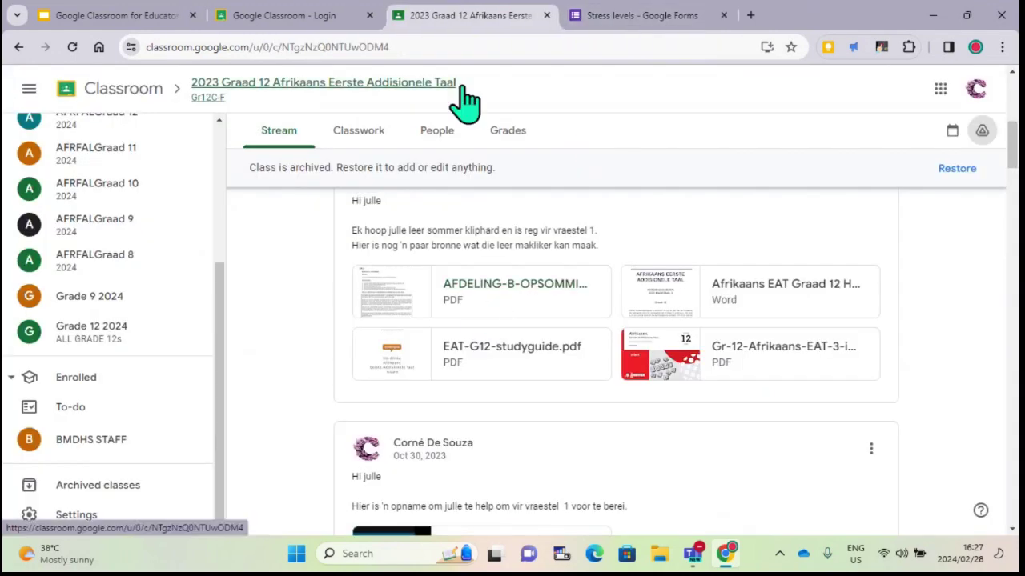
Check the archived Graad 12 class's classwork, then look through its list of teachers and students
left_click(360, 132)
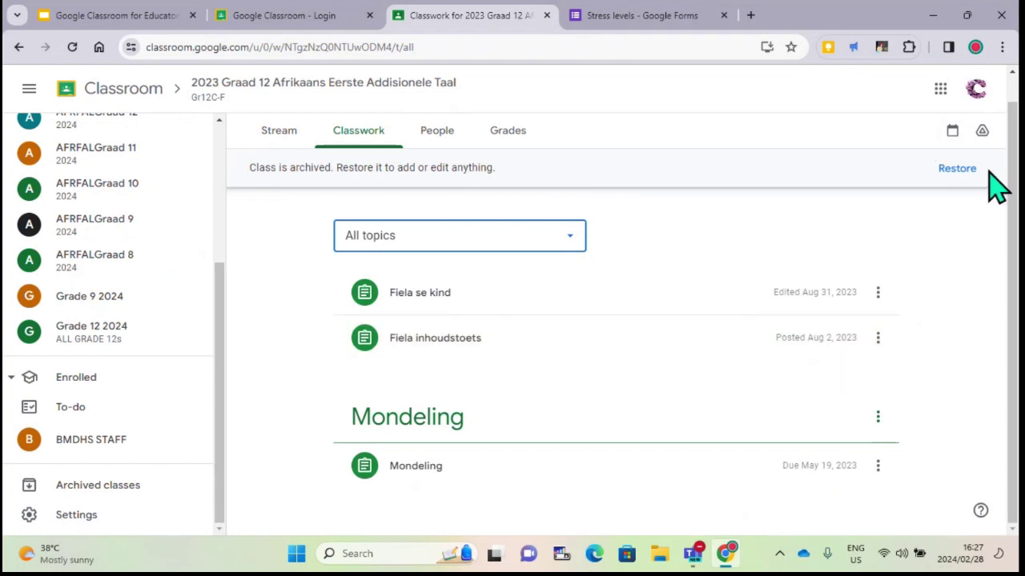
left_click(433, 136)
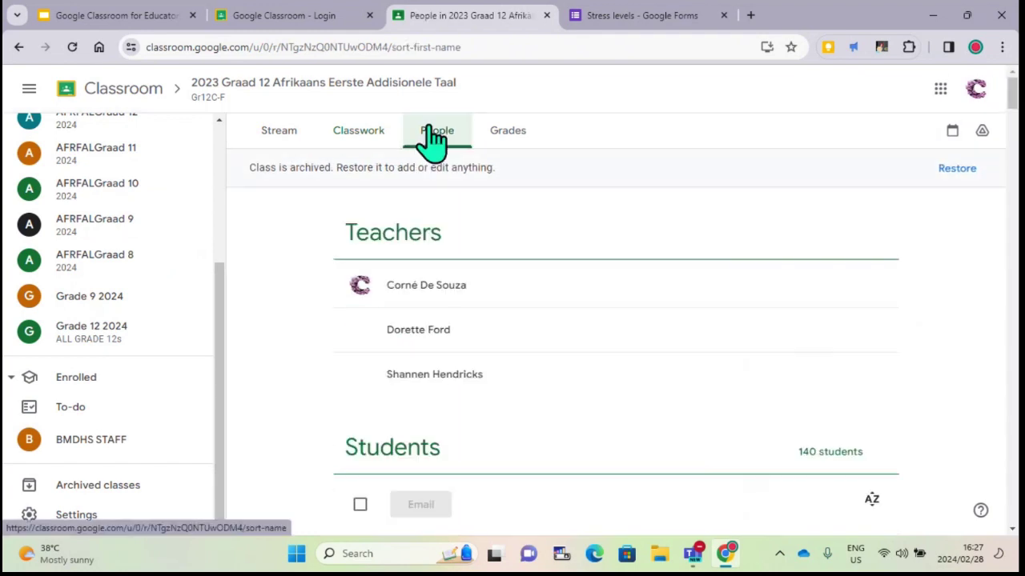
scroll(721, 353, "down", 4)
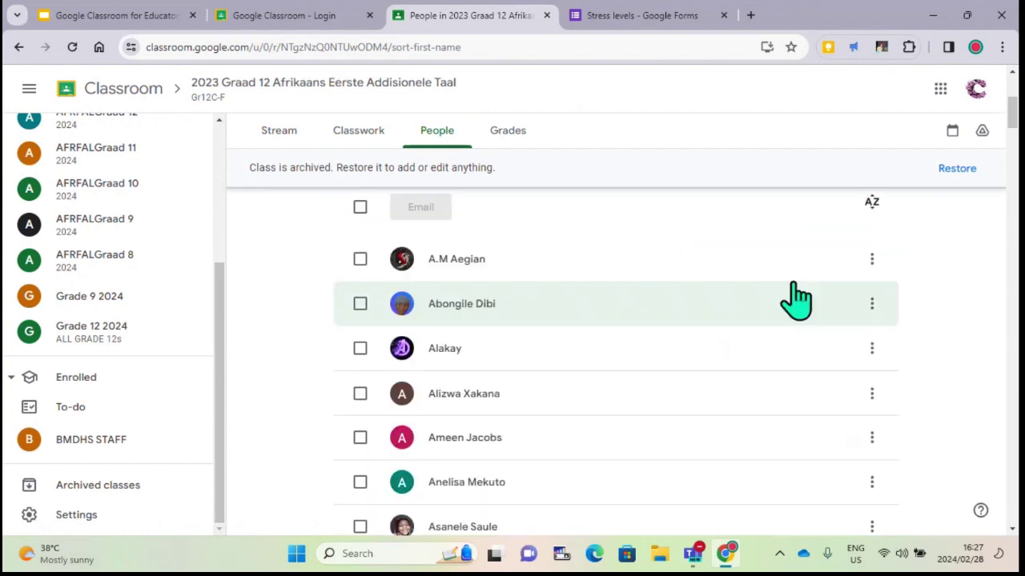
scroll(579, 293, "down", 5)
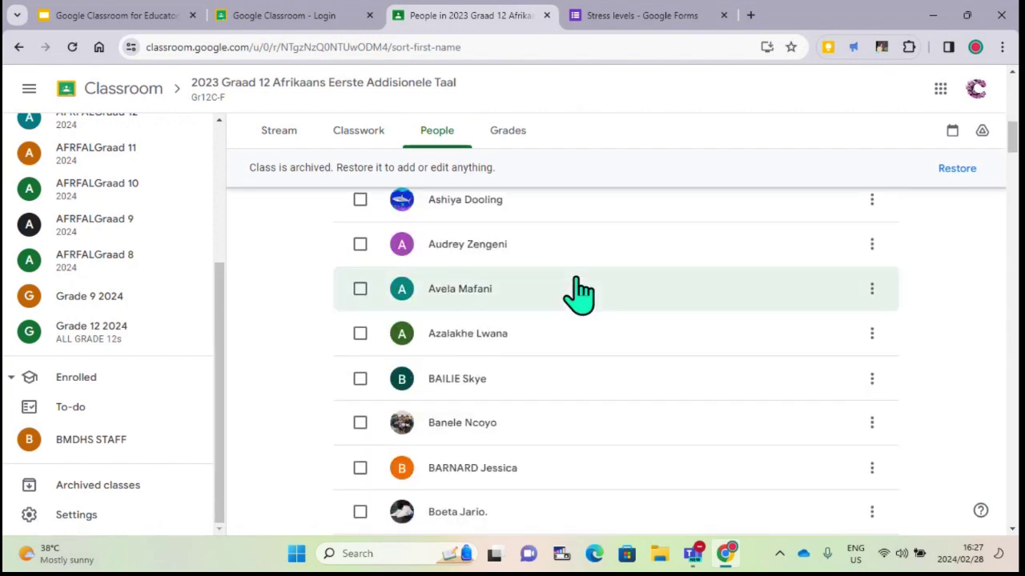
scroll(579, 293, "down", 20)
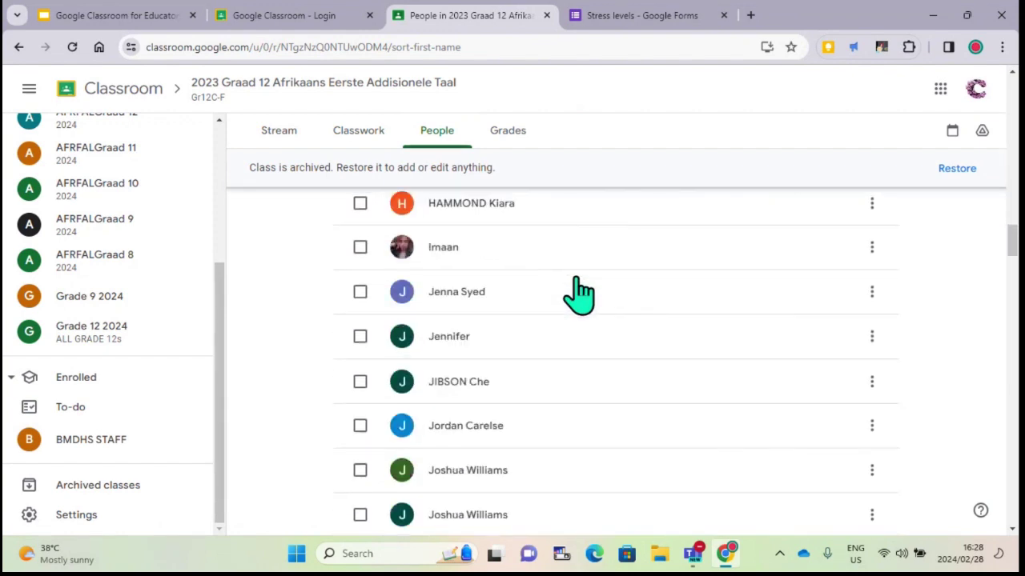
scroll(579, 293, "down", 5)
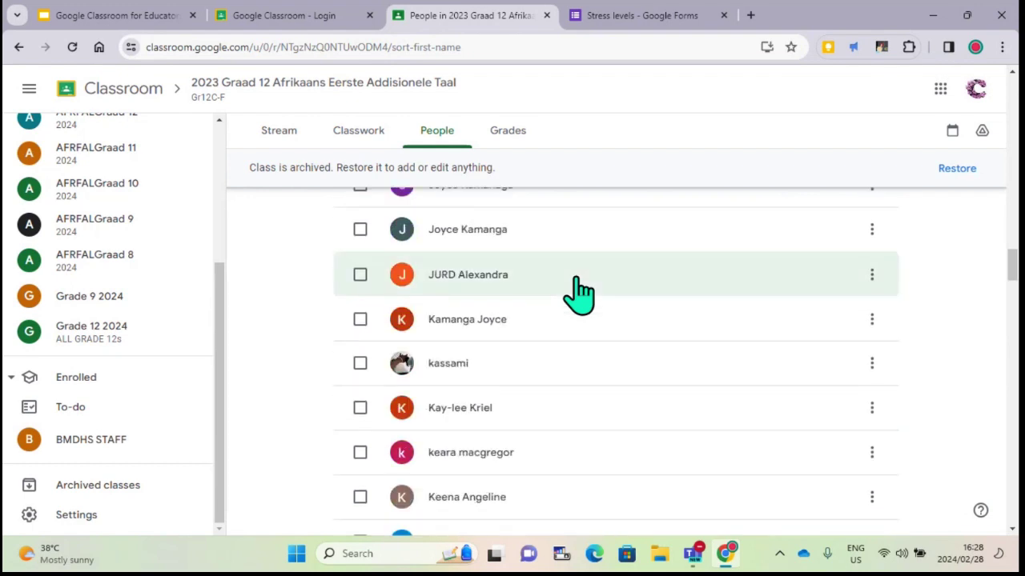
scroll(579, 293, "up", 15)
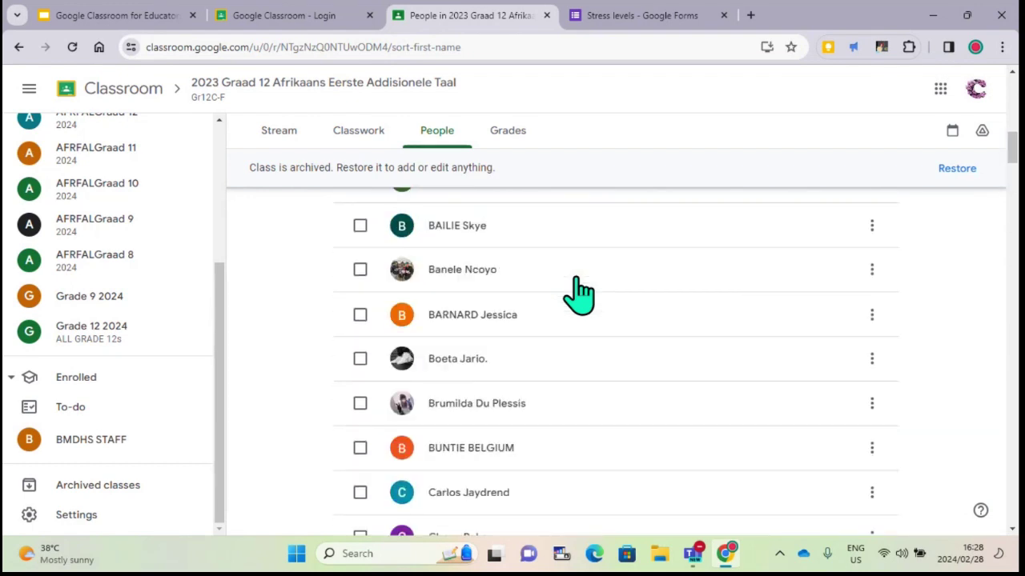
Return to the start of the archived Graad 12 class's student list, then open the class's grades
scroll(579, 293, "up", 10)
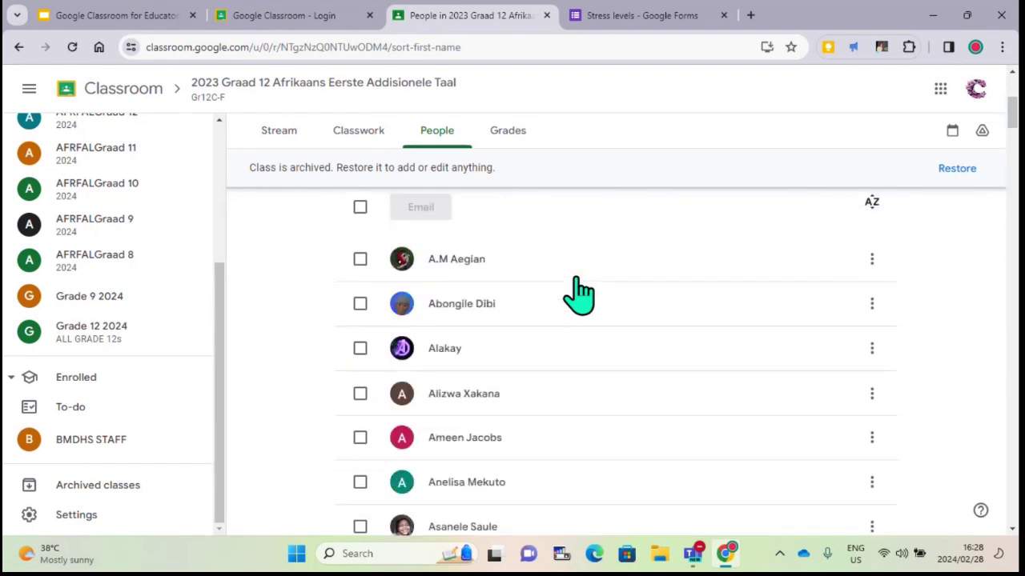
left_click(525, 133)
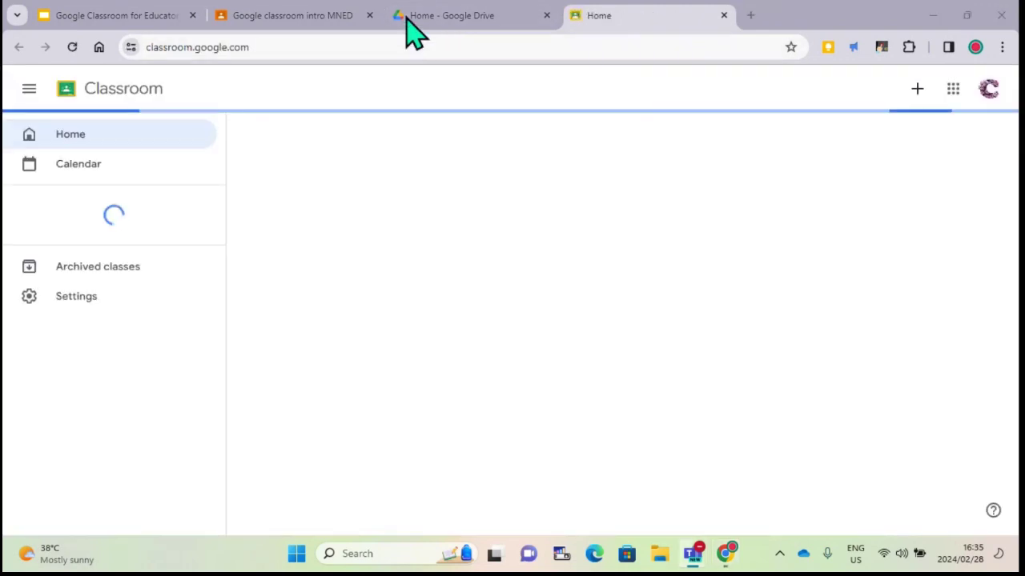
Switch to Google Drive and look through the My Drive files, then open the "Afrikaans Gr8-12" shared drive
left_click(396, 18)
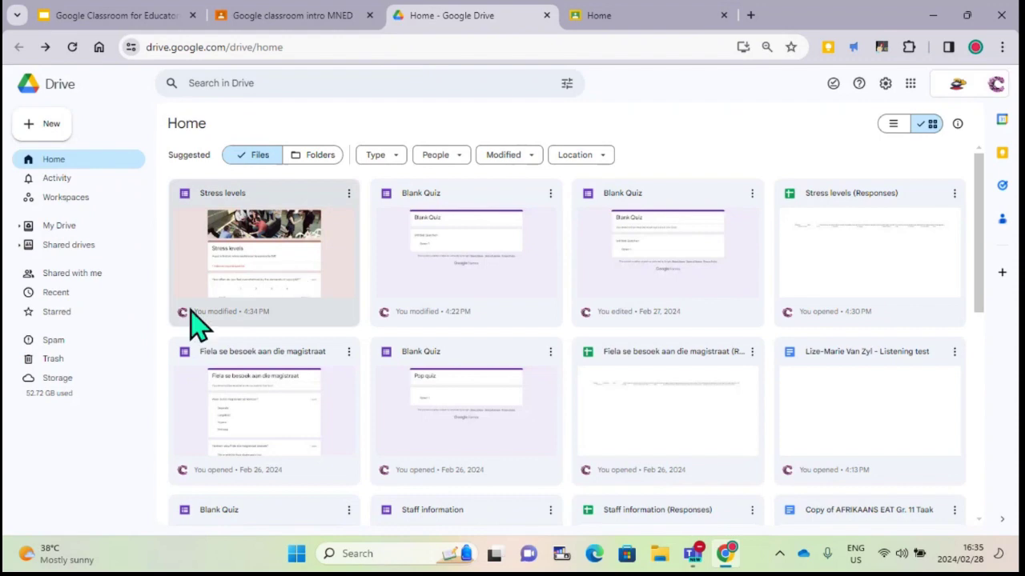
left_click(80, 230)
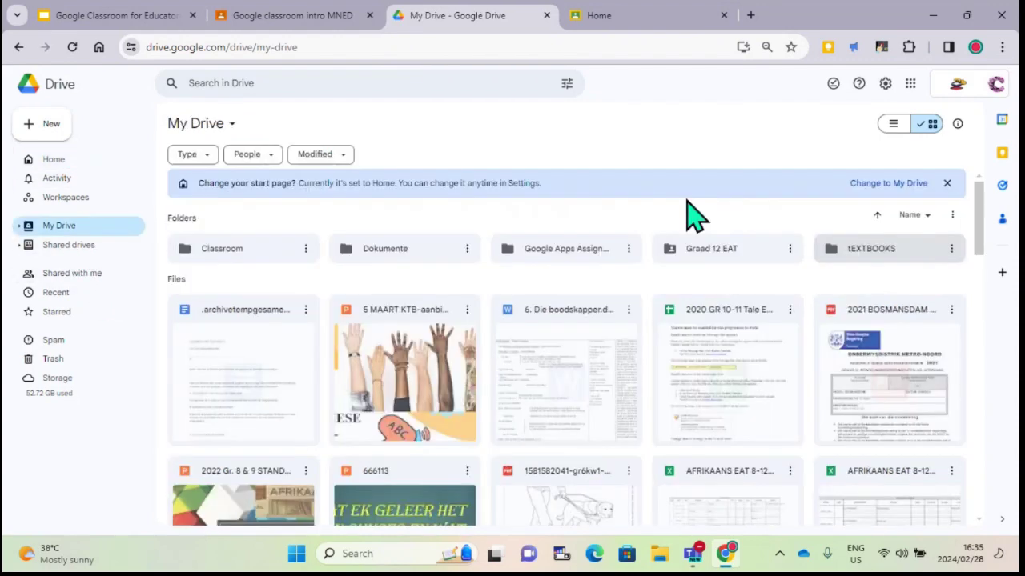
scroll(571, 297, "down", 10)
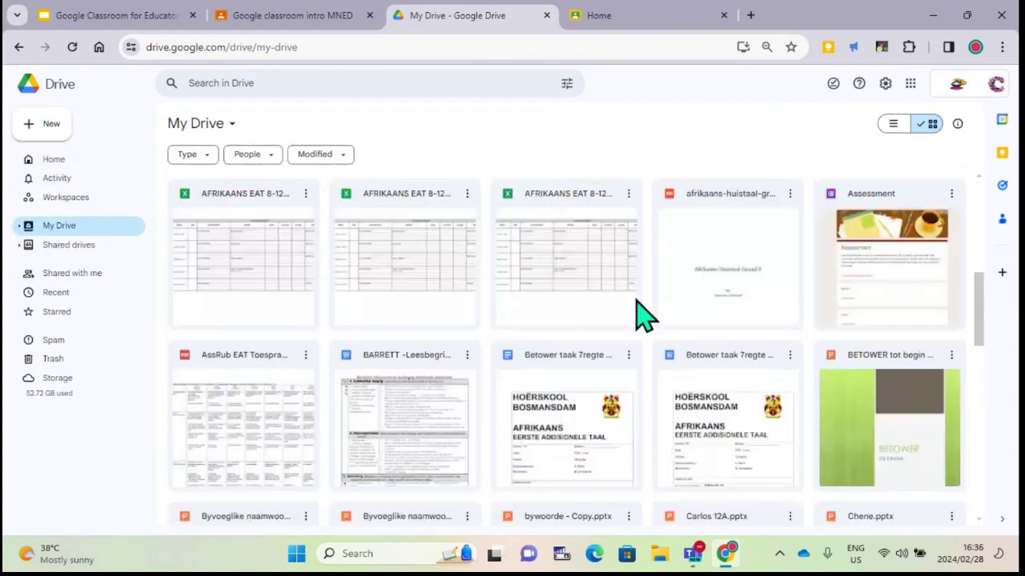
scroll(640, 315, "up", 10)
left_click(124, 245)
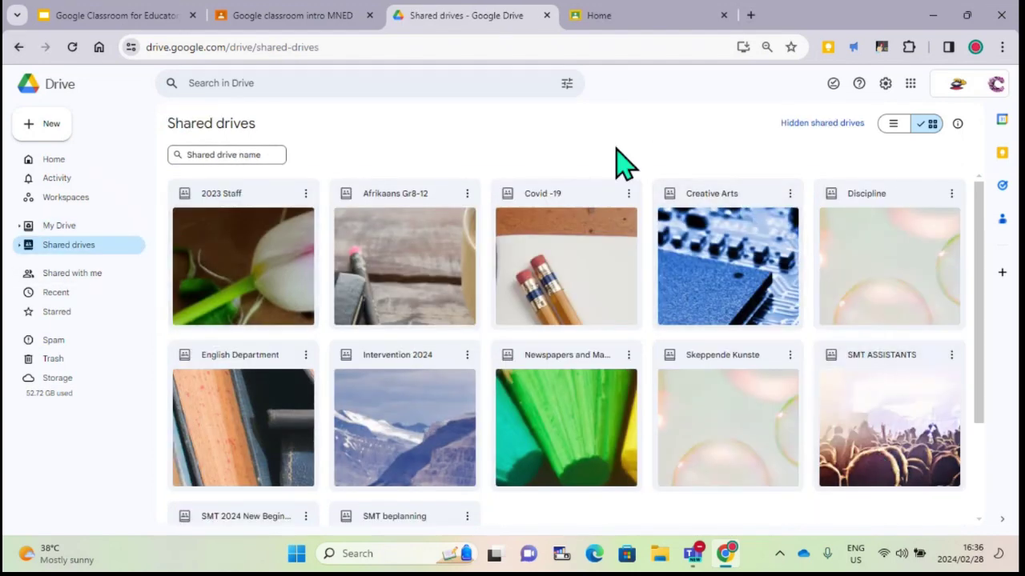
left_click(389, 217)
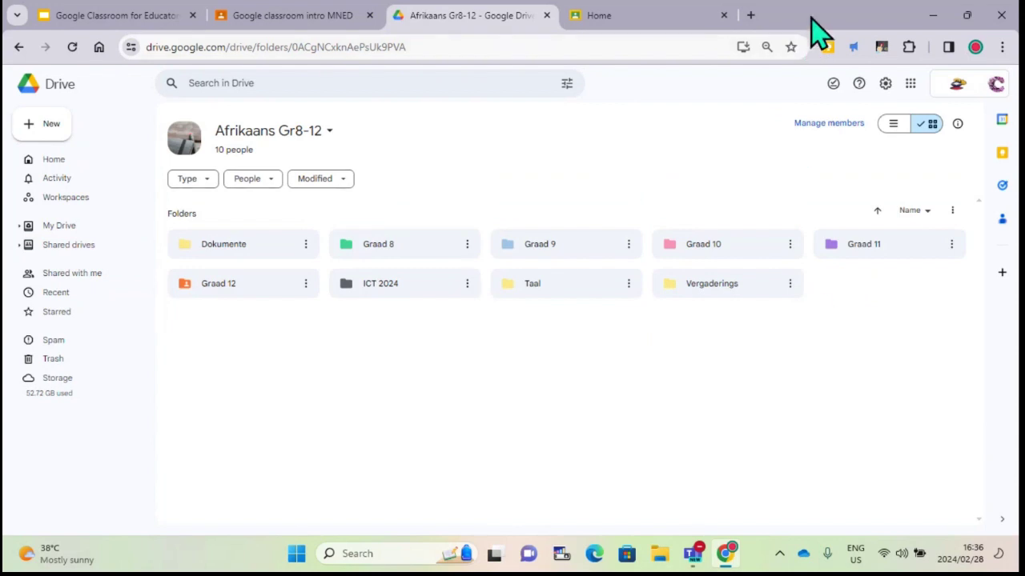
Switch back to Google Classroom and open the "Google classroom intro" class and its class Drive folder
left_click(693, 21)
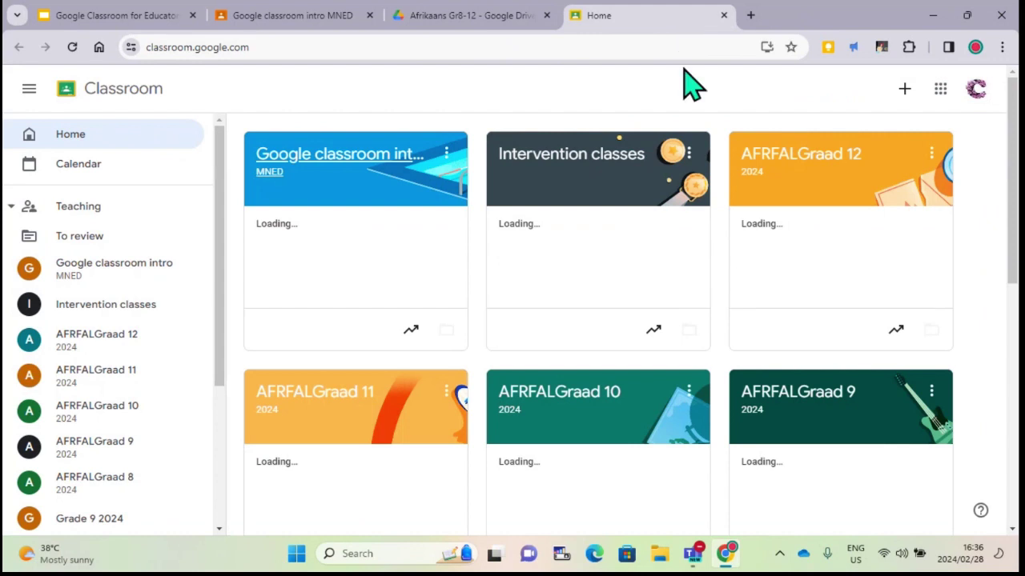
left_click(323, 154)
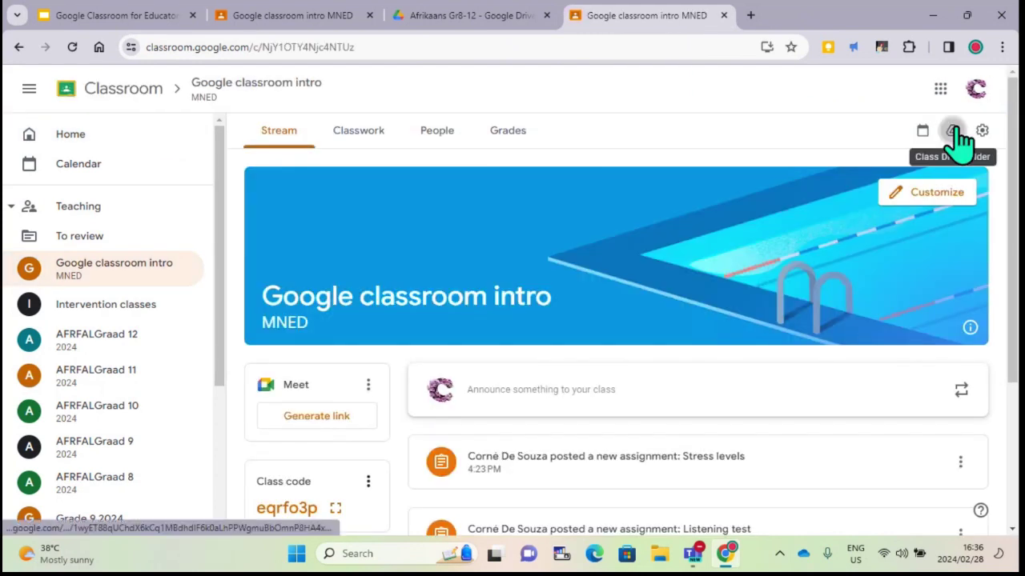
left_click(953, 131)
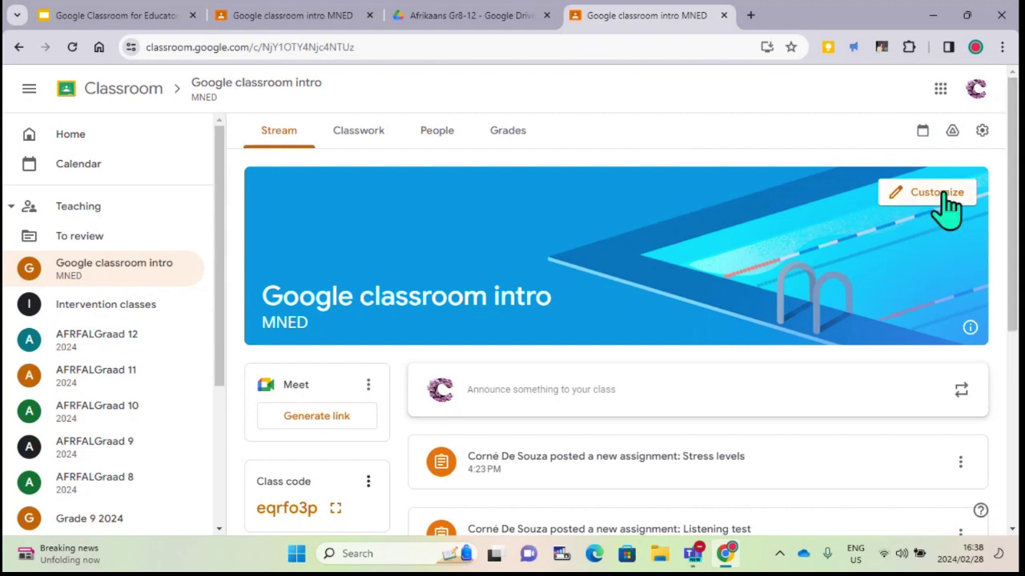
Open the class settings and review the Stream posting permissions, choosing "Only teachers can post or comment"
left_click(983, 131)
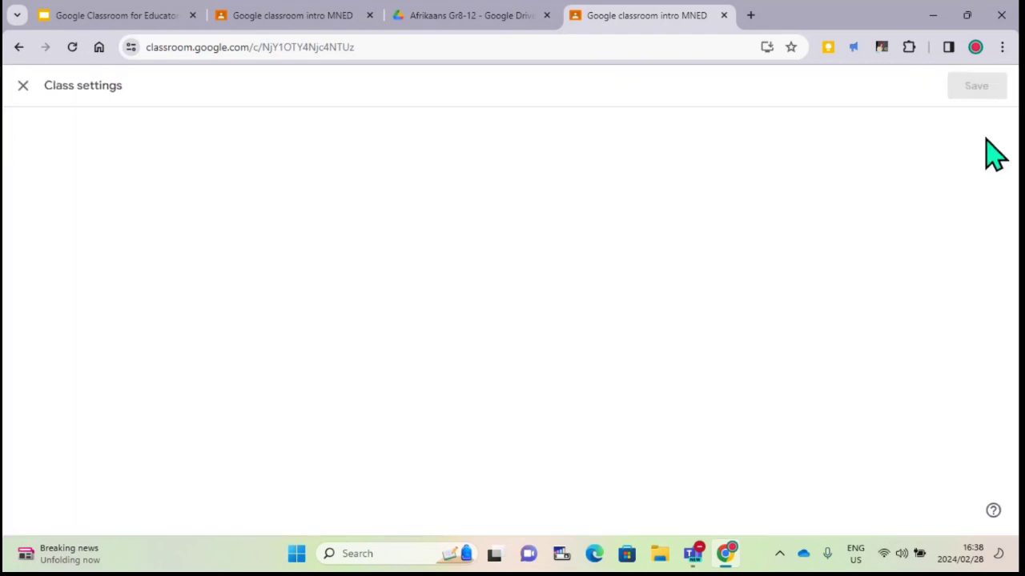
scroll(808, 308, "down", 3)
scroll(809, 324, "down", 9)
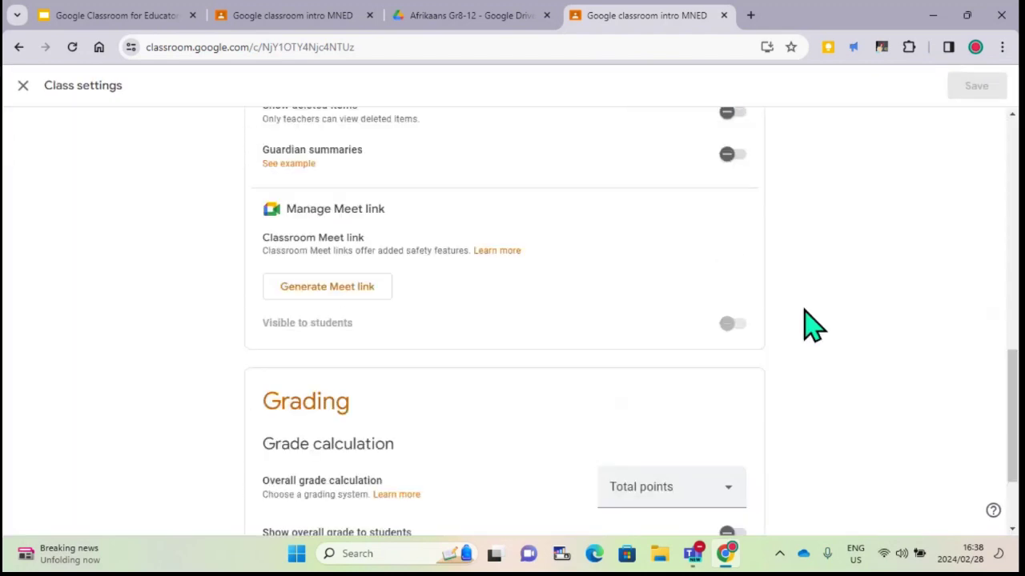
scroll(808, 324, "up", 3)
scroll(808, 325, "up", 2)
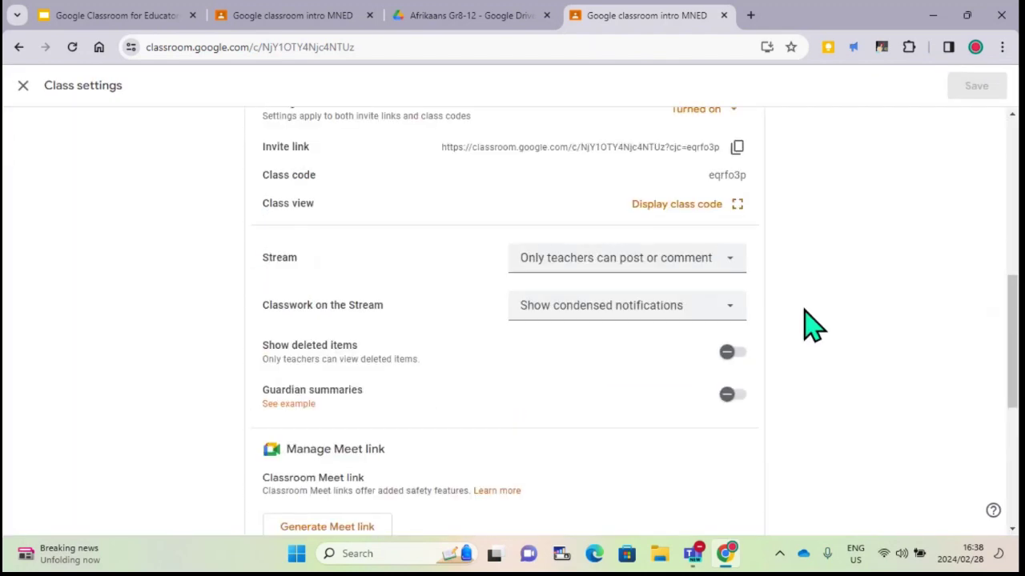
left_click(587, 276)
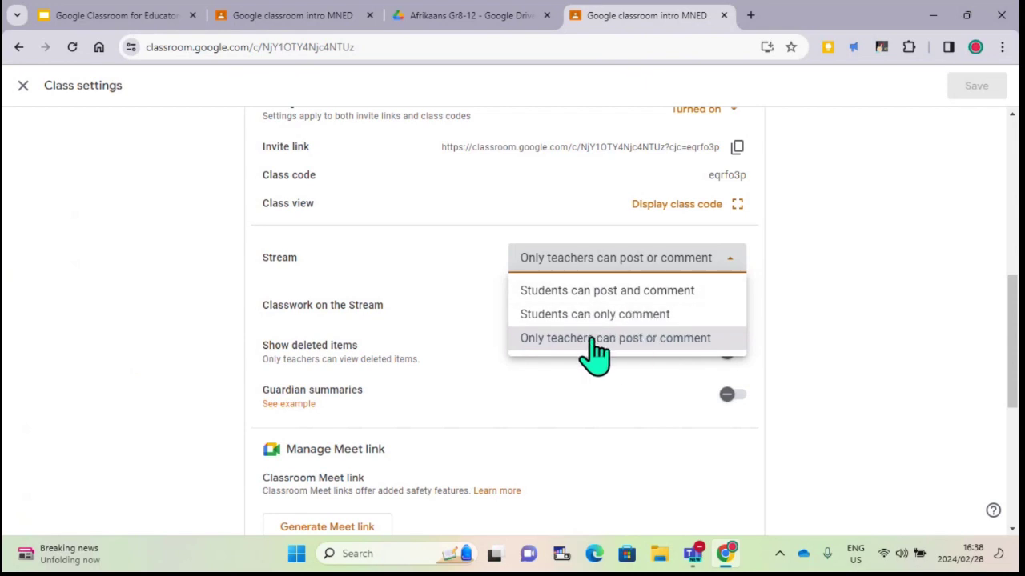
left_click(671, 352)
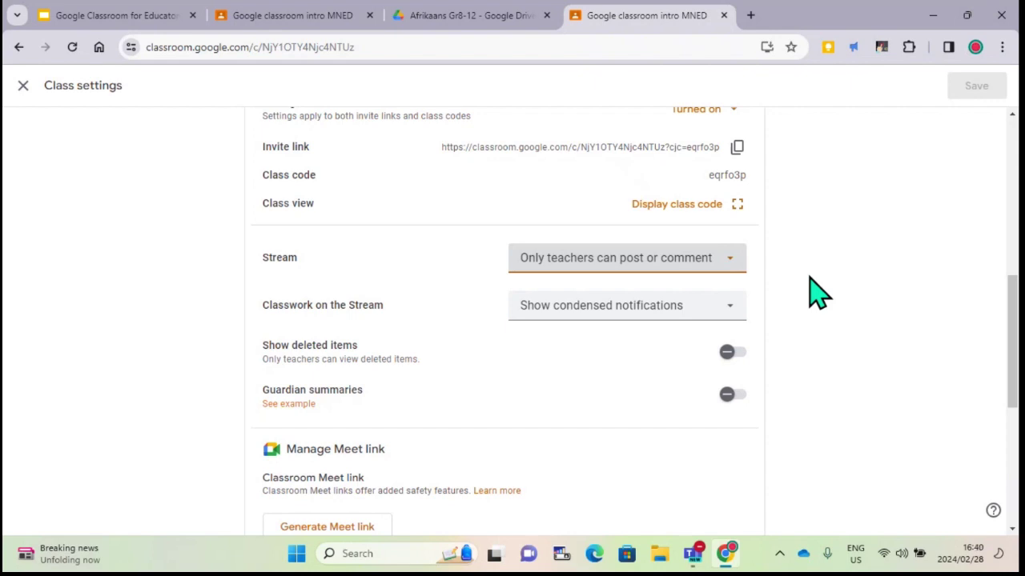
Look through the Meet link, grading and class details settings, then close the class settings
scroll(809, 278, "down", 5)
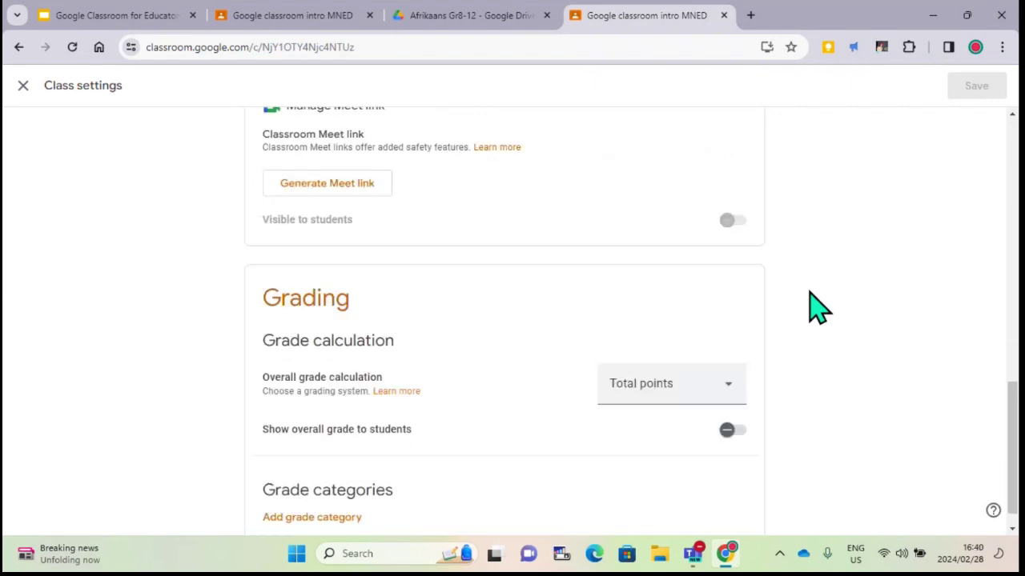
scroll(801, 298, "up", 10)
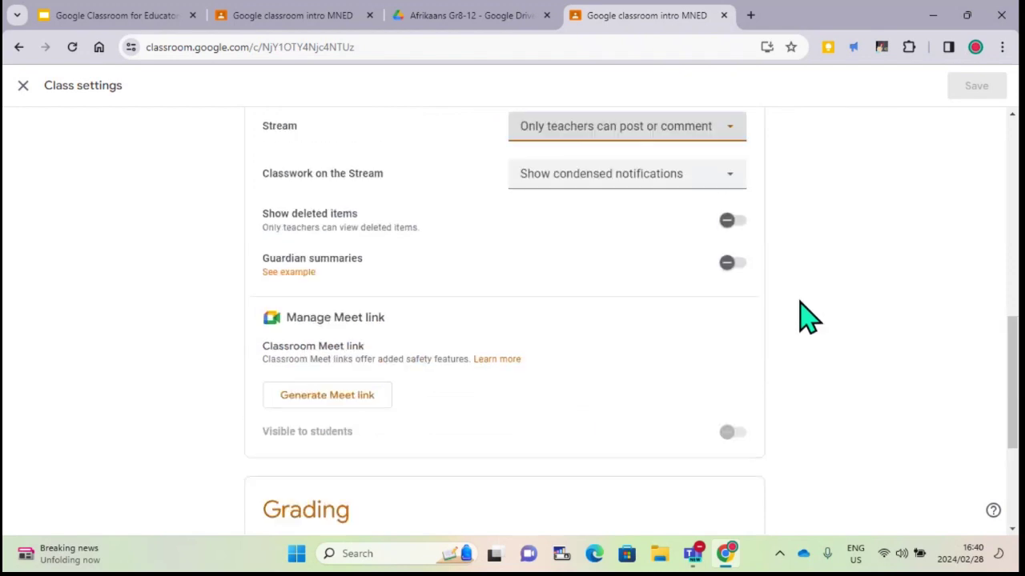
scroll(809, 316, "up", 1)
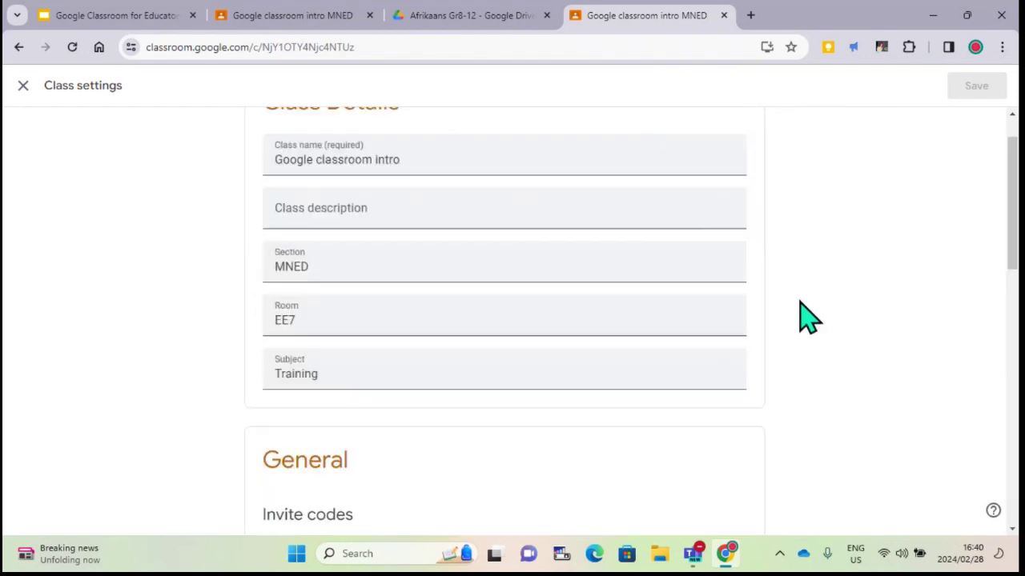
scroll(809, 316, "up", 1)
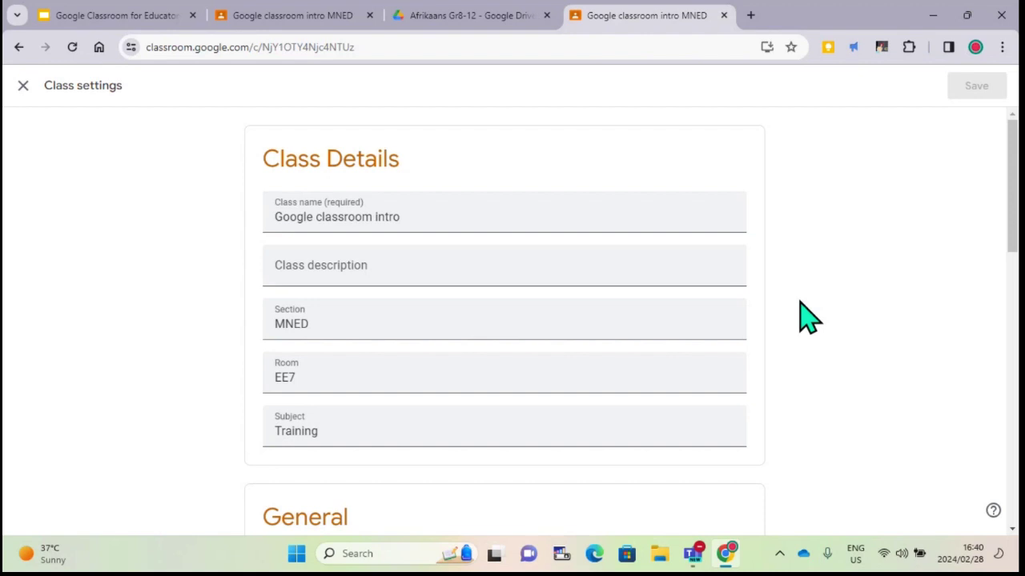
left_click(24, 85)
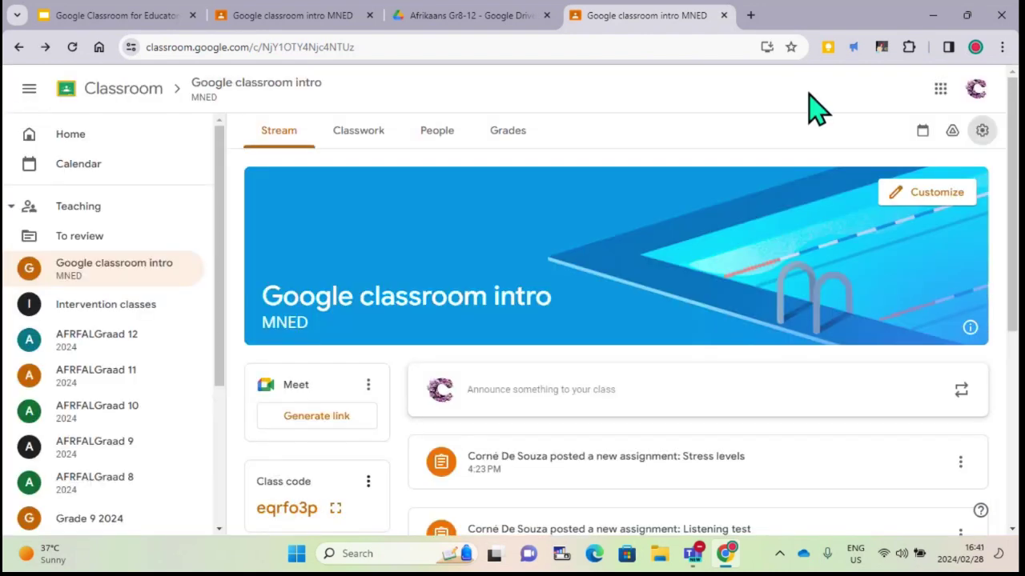